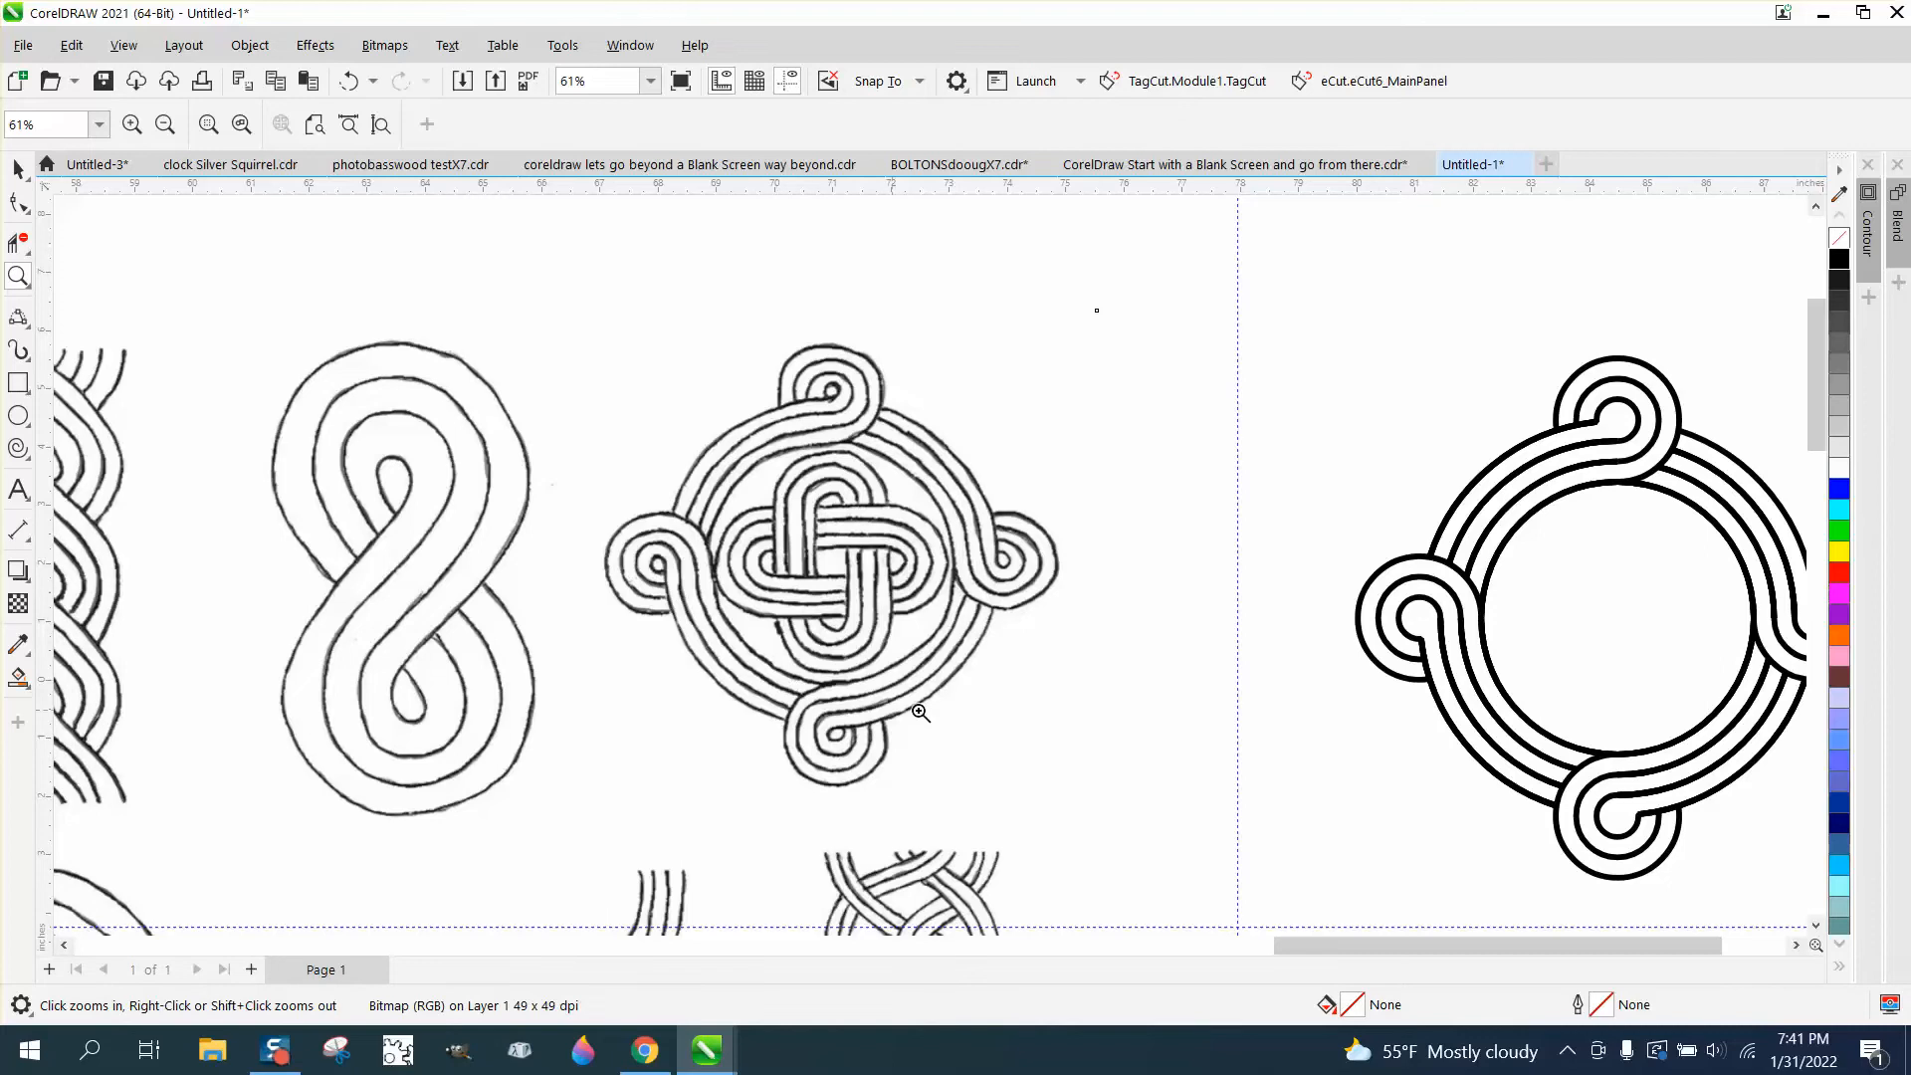
Step: Examine the Croatian interlace knot in the reference sketch and its Wikipedia article, then return to the Untitled-1 drawing in CorelDRAW
{"action": "scroll", "coordinate": [946, 619], "scroll_direction": "down", "scroll_amount": 1}
{"action": "scroll", "coordinate": [932, 625], "scroll_direction": "down", "scroll_amount": 1}
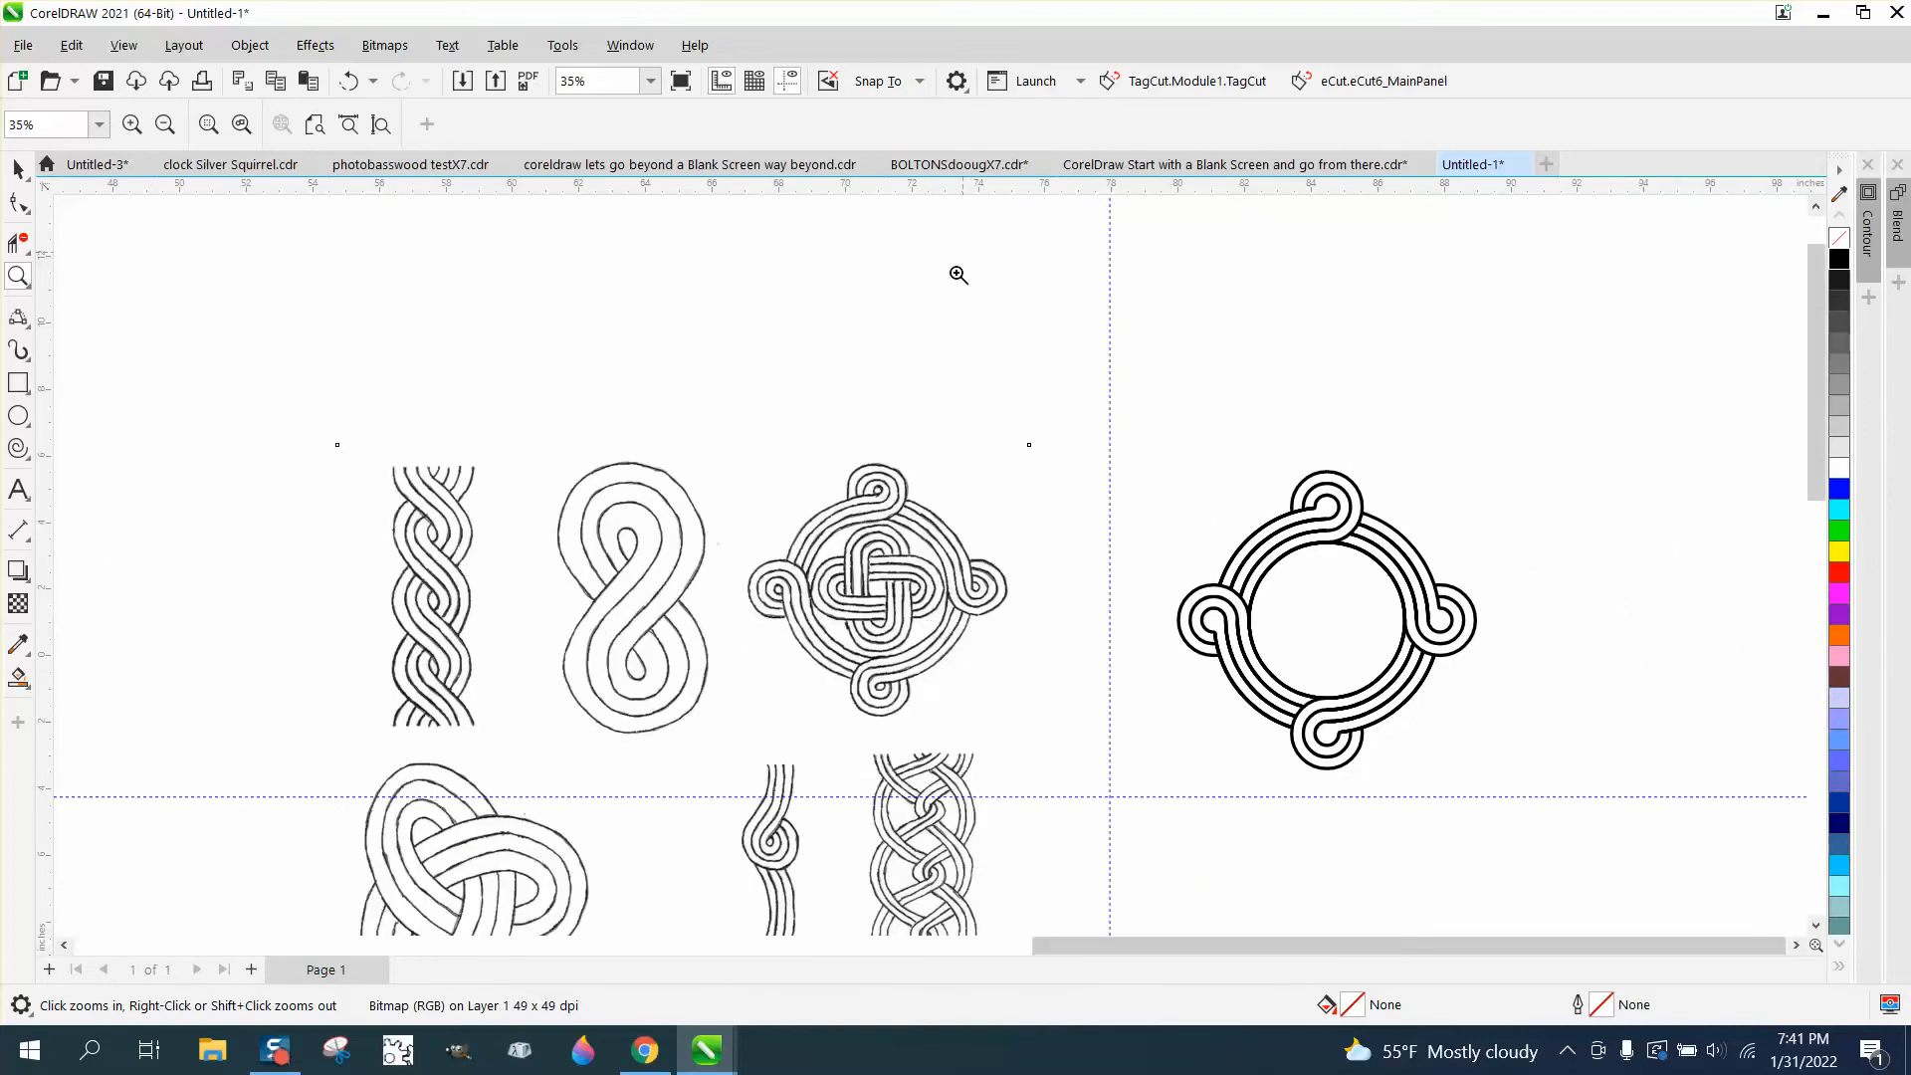
{"action": "left_click", "coordinate": [645, 1049]}
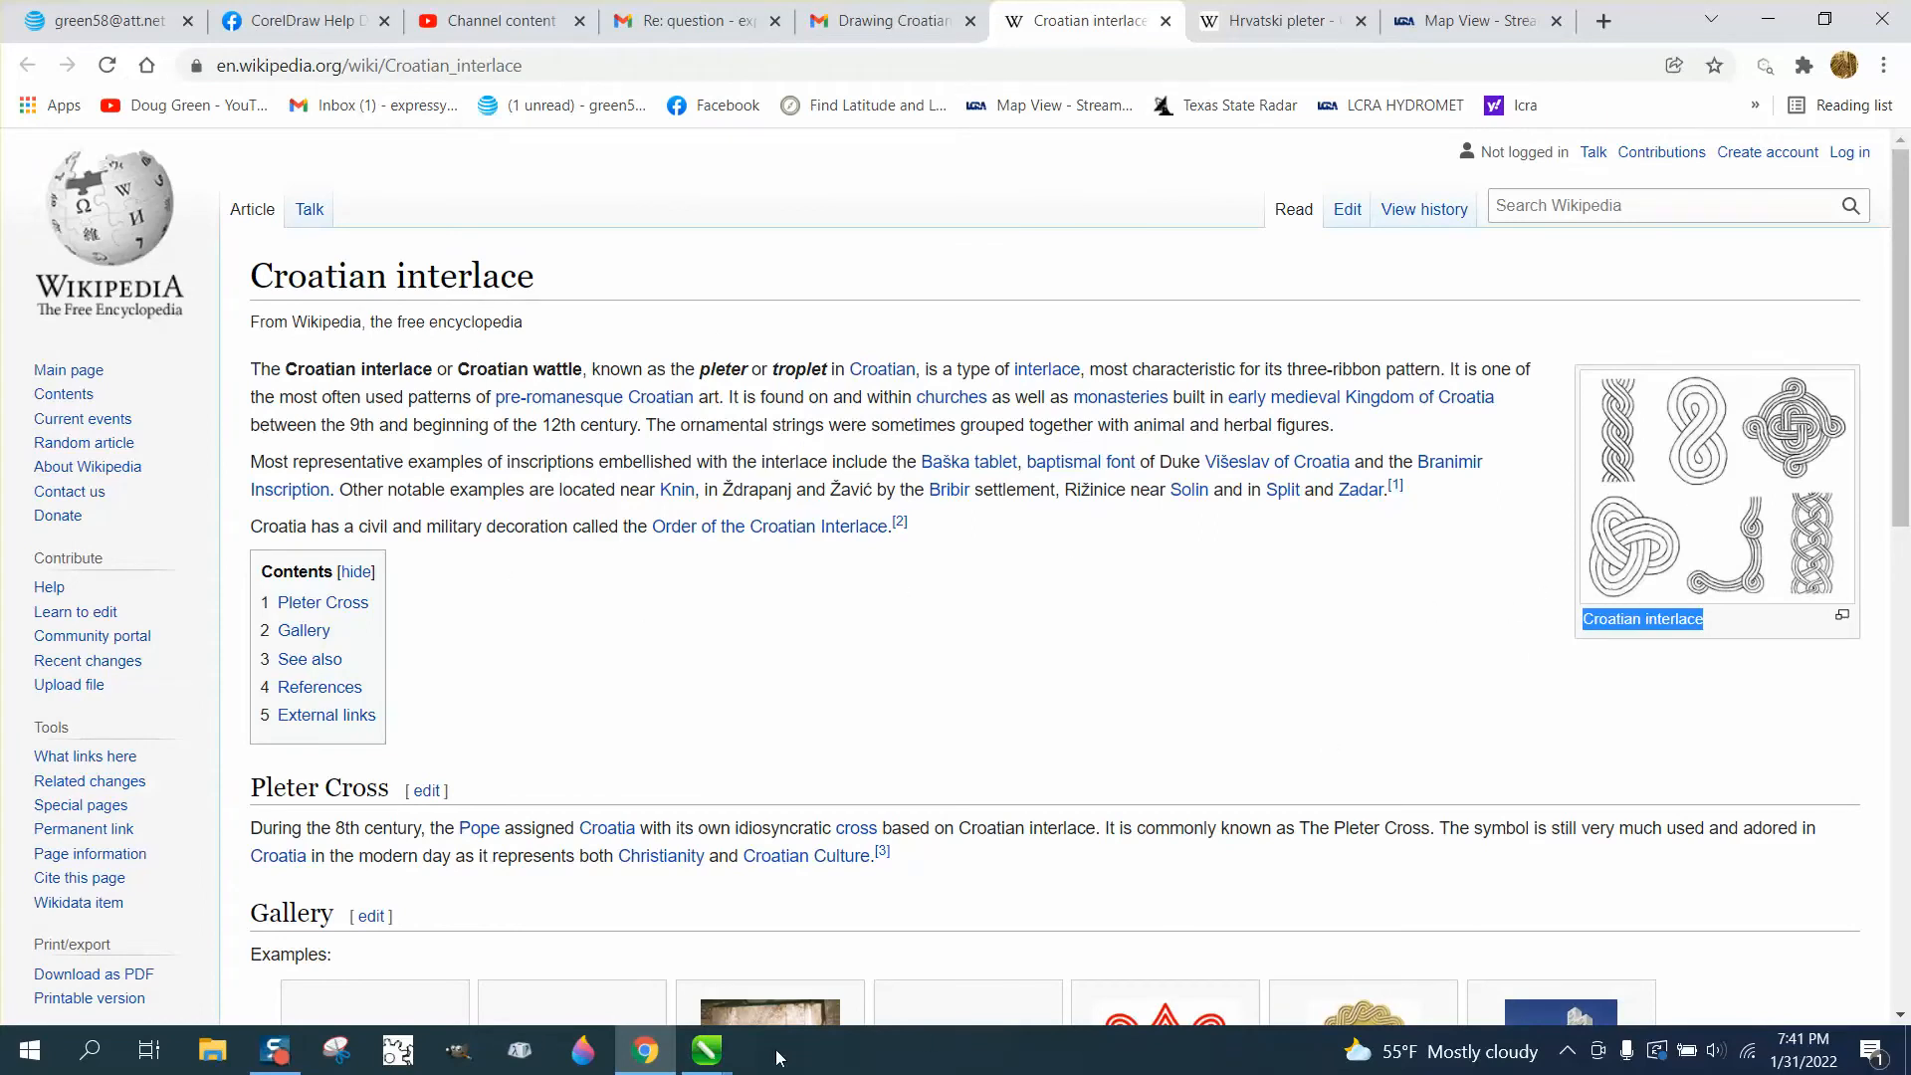
{"action": "left_click", "coordinate": [706, 1049]}
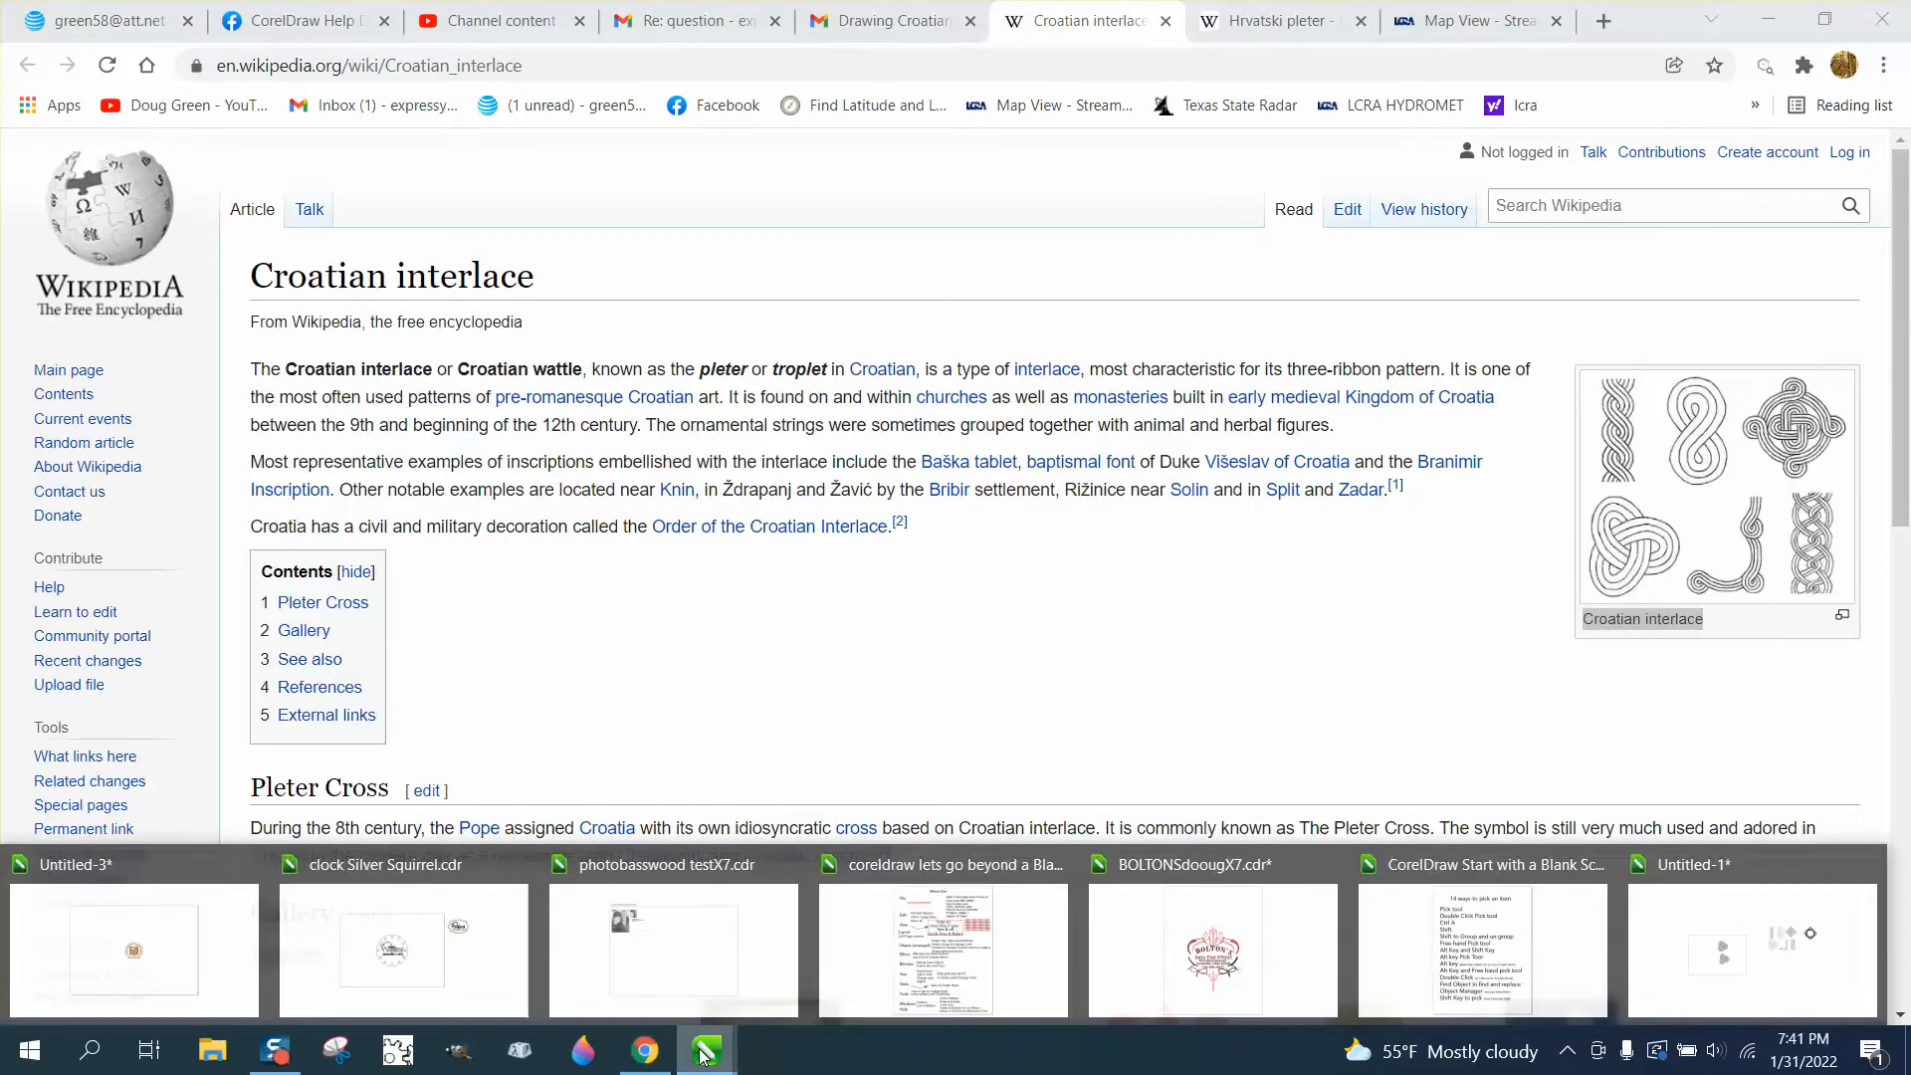
{"action": "left_click", "coordinate": [1784, 1001]}
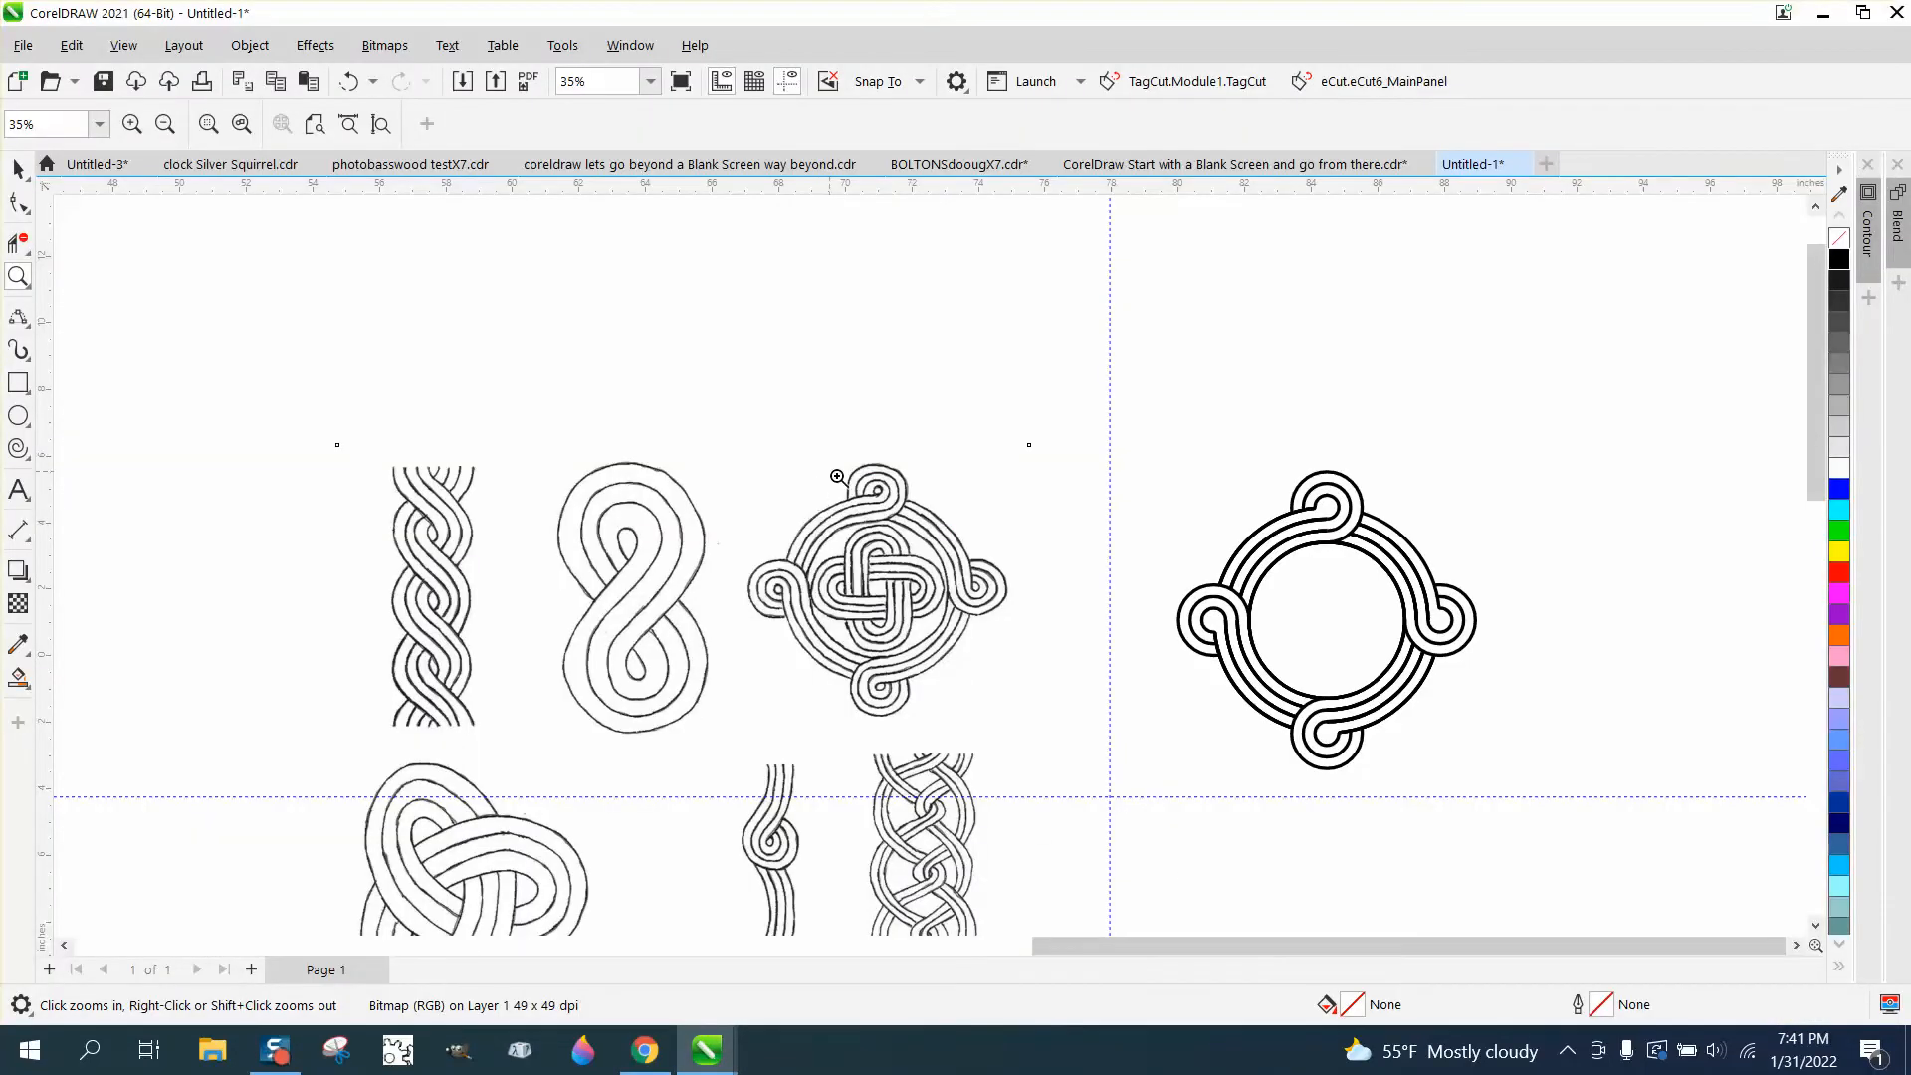
{"action": "scroll", "coordinate": [906, 523], "scroll_direction": "up", "scroll_amount": 5}
{"action": "scroll", "coordinate": [677, 537], "scroll_direction": "down", "scroll_amount": 3}
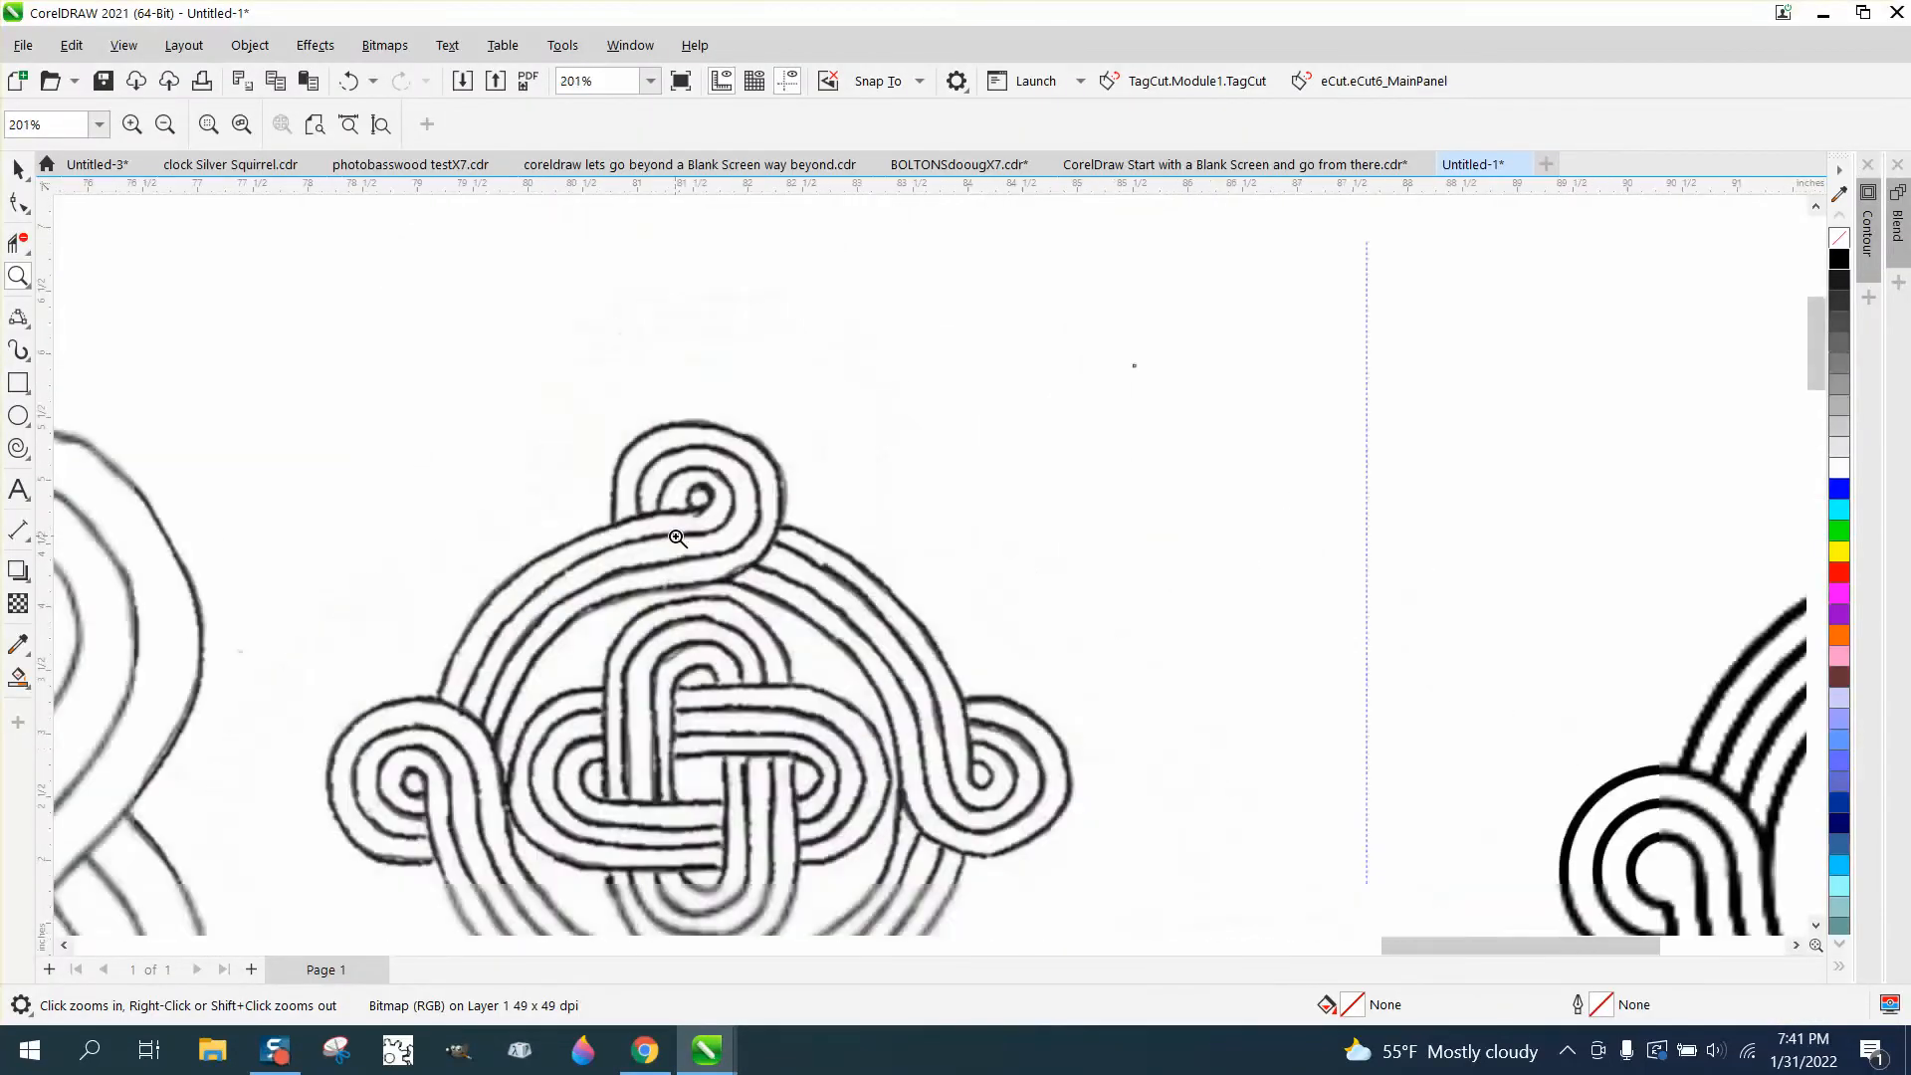
{"action": "scroll", "coordinate": [676, 538], "scroll_direction": "down", "scroll_amount": 4}
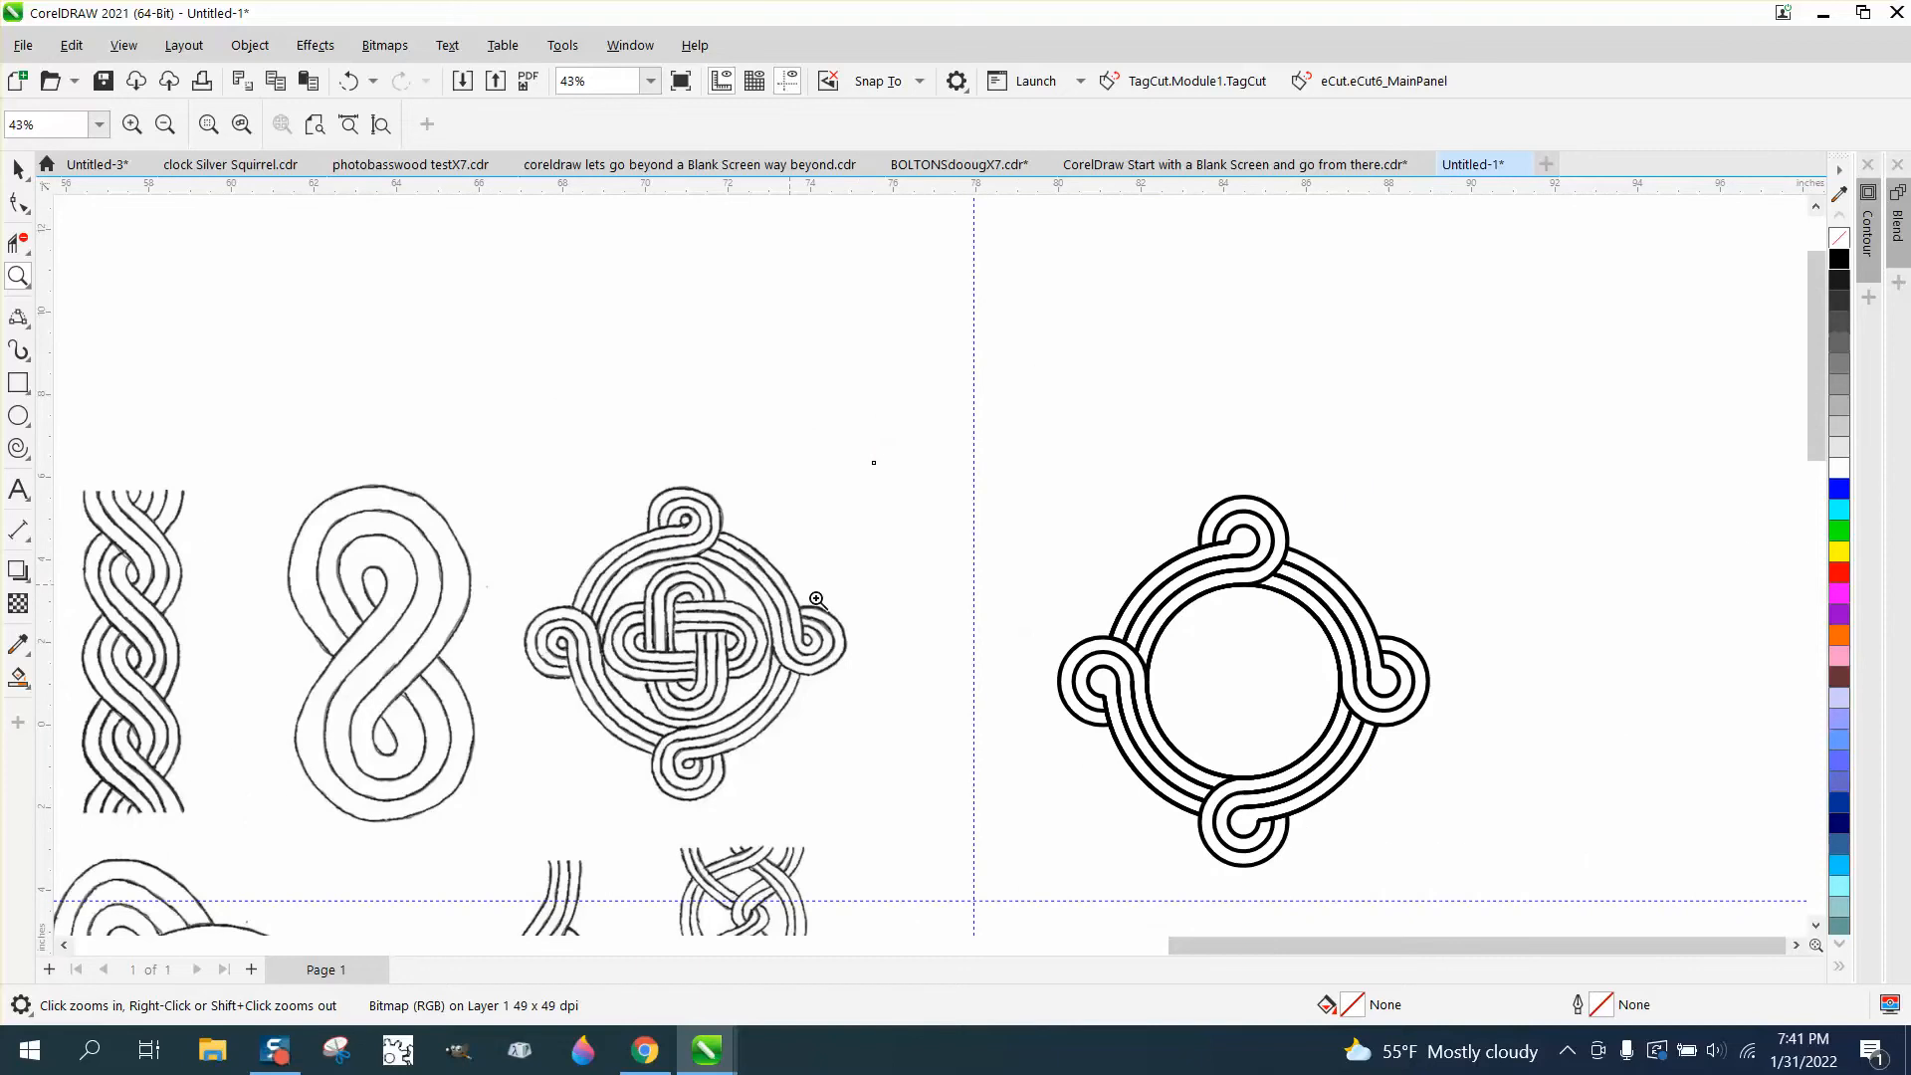
Step: Move the finished four-loop ring up and to the right to clear space beside the reference knot
{"action": "left_click", "coordinate": [18, 169]}
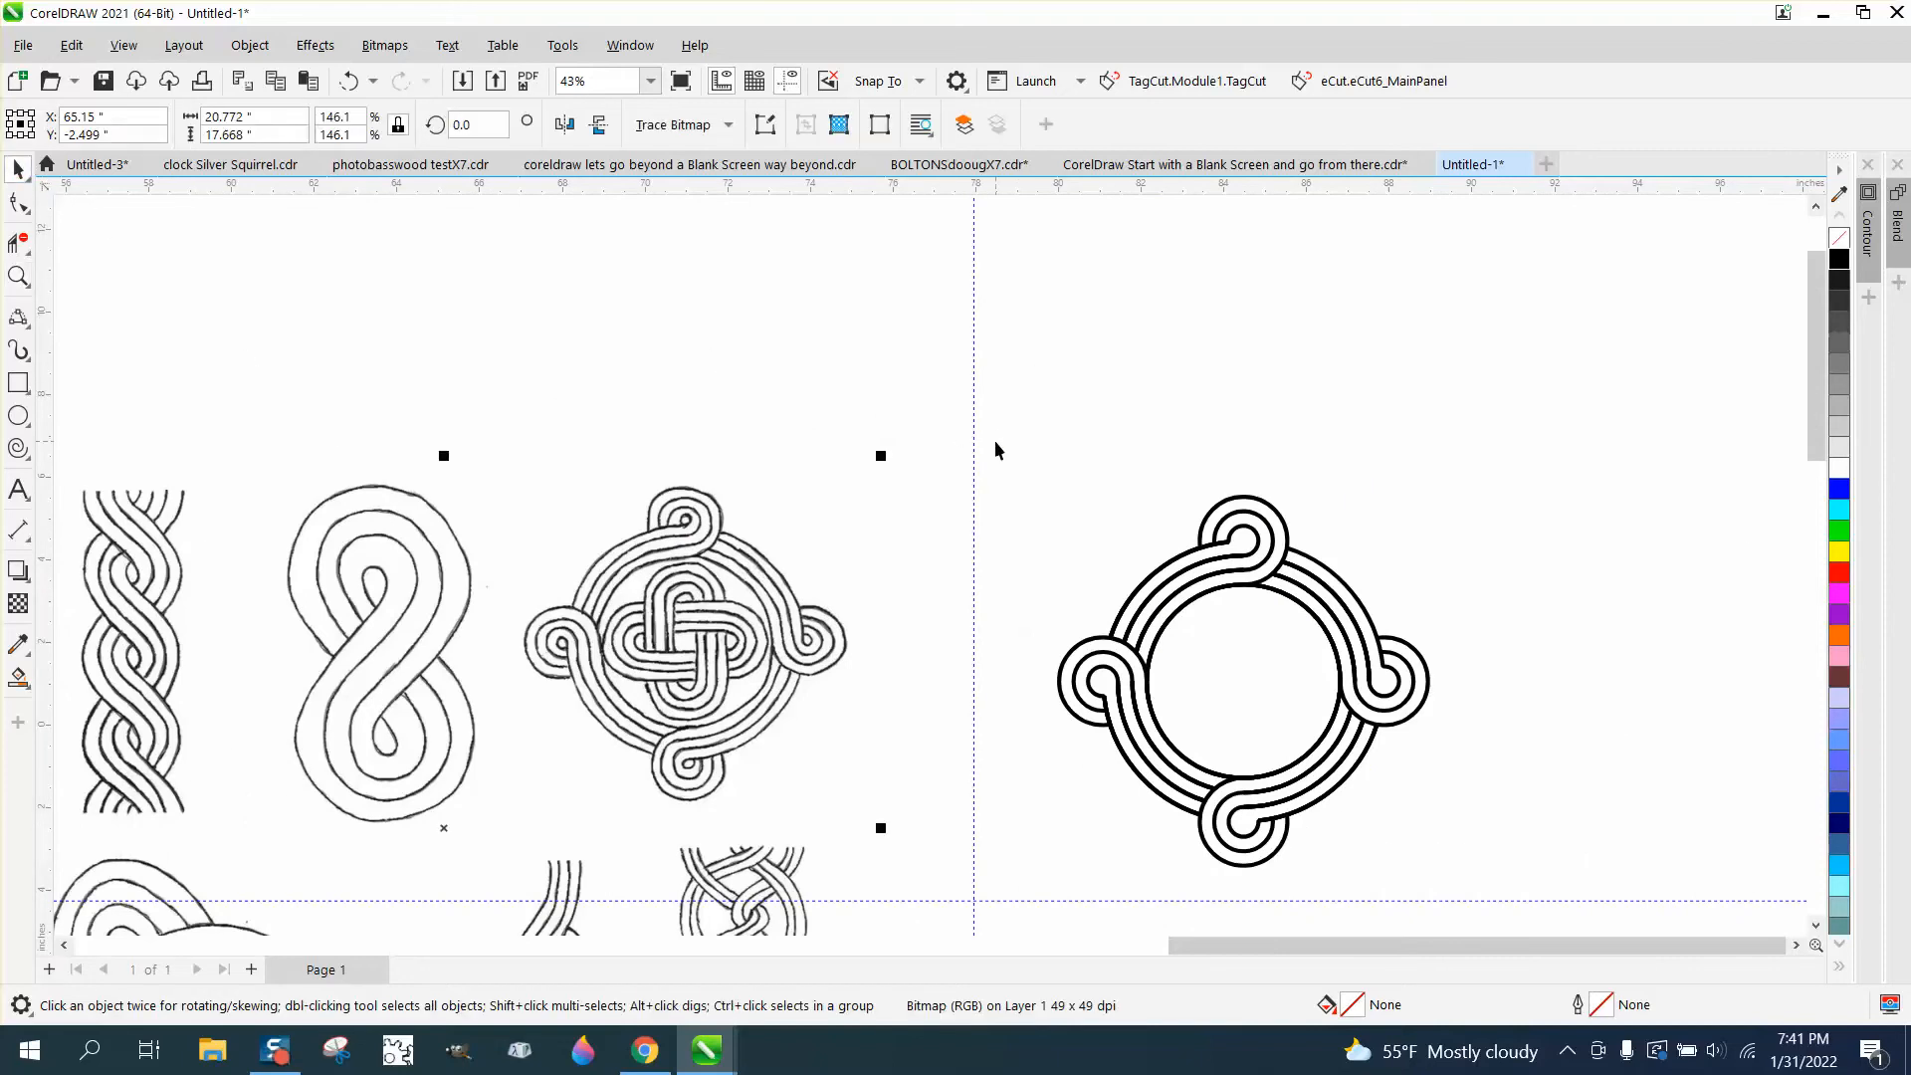
{"action": "left_click_drag", "start_coordinate": [995, 443], "coordinate": [1508, 902]}
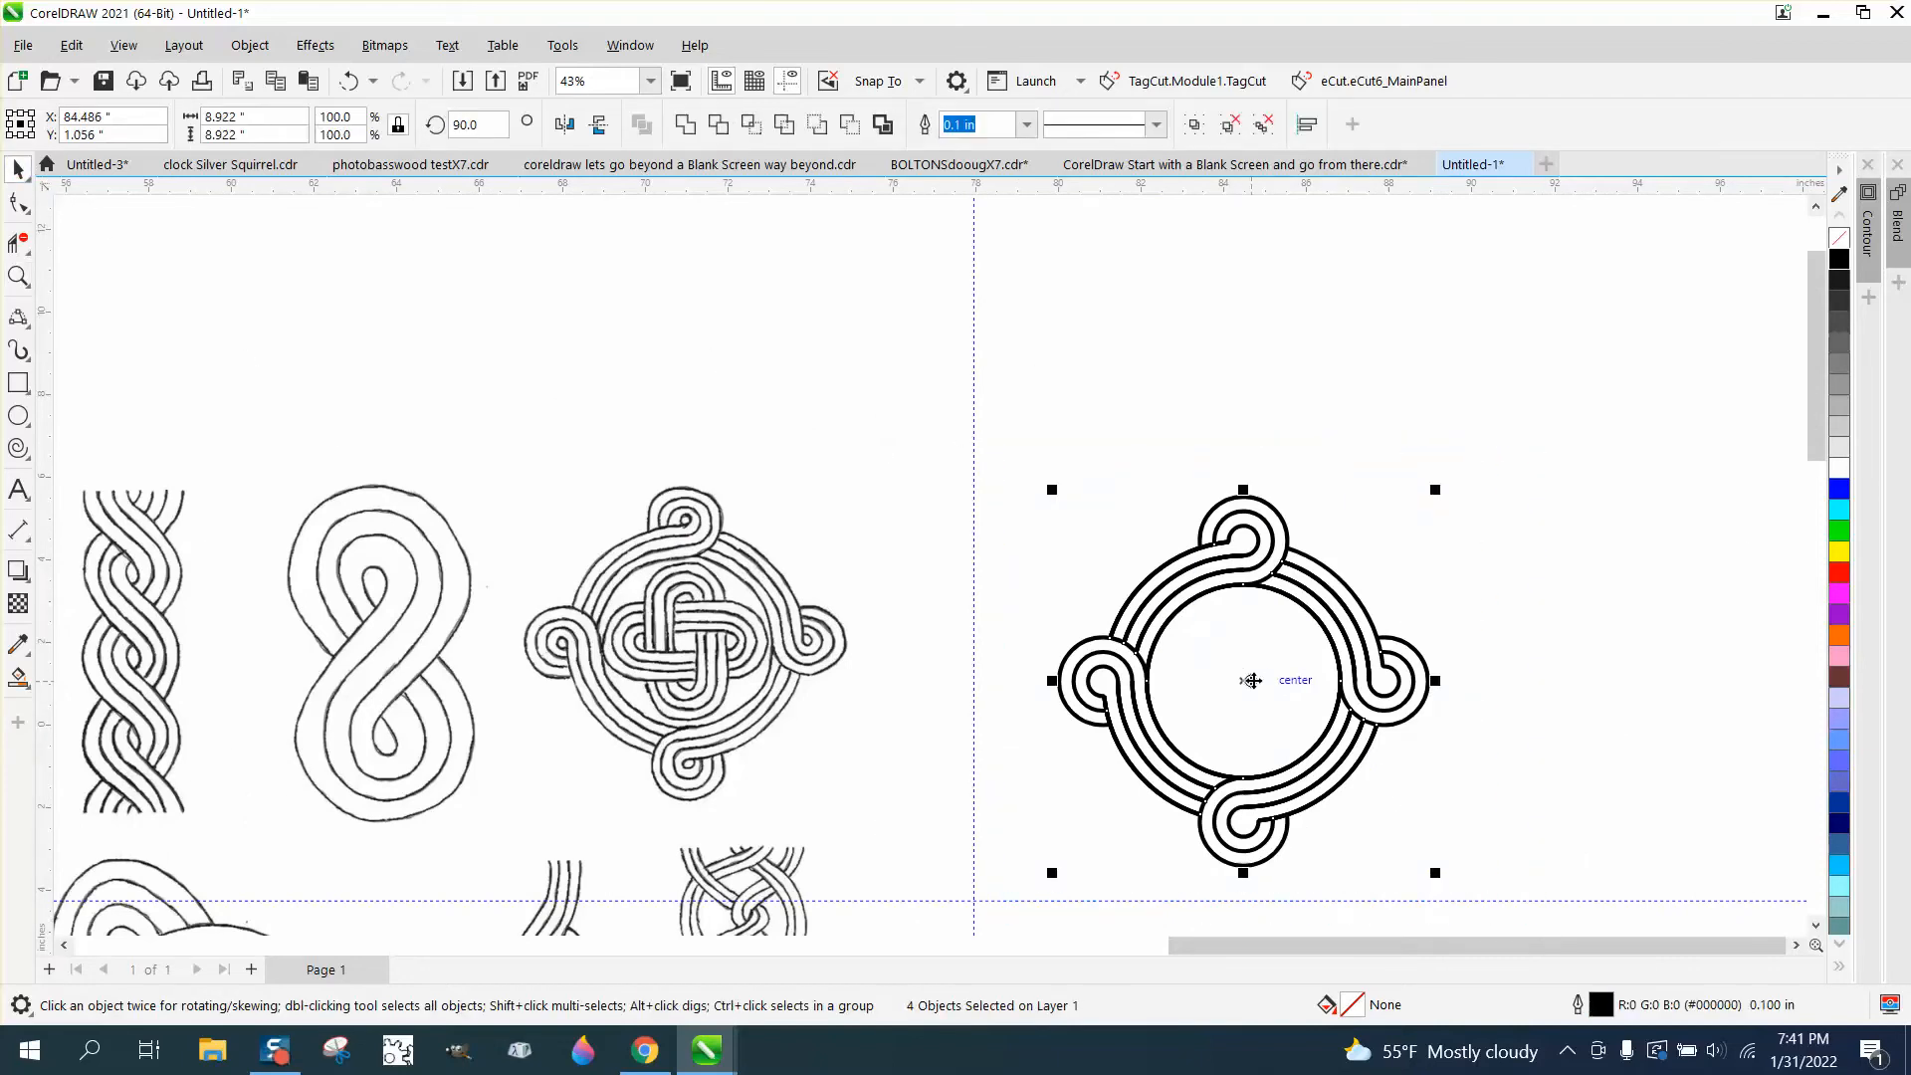
{"action": "left_click_drag", "start_coordinate": [1252, 680], "coordinate": [1604, 406]}
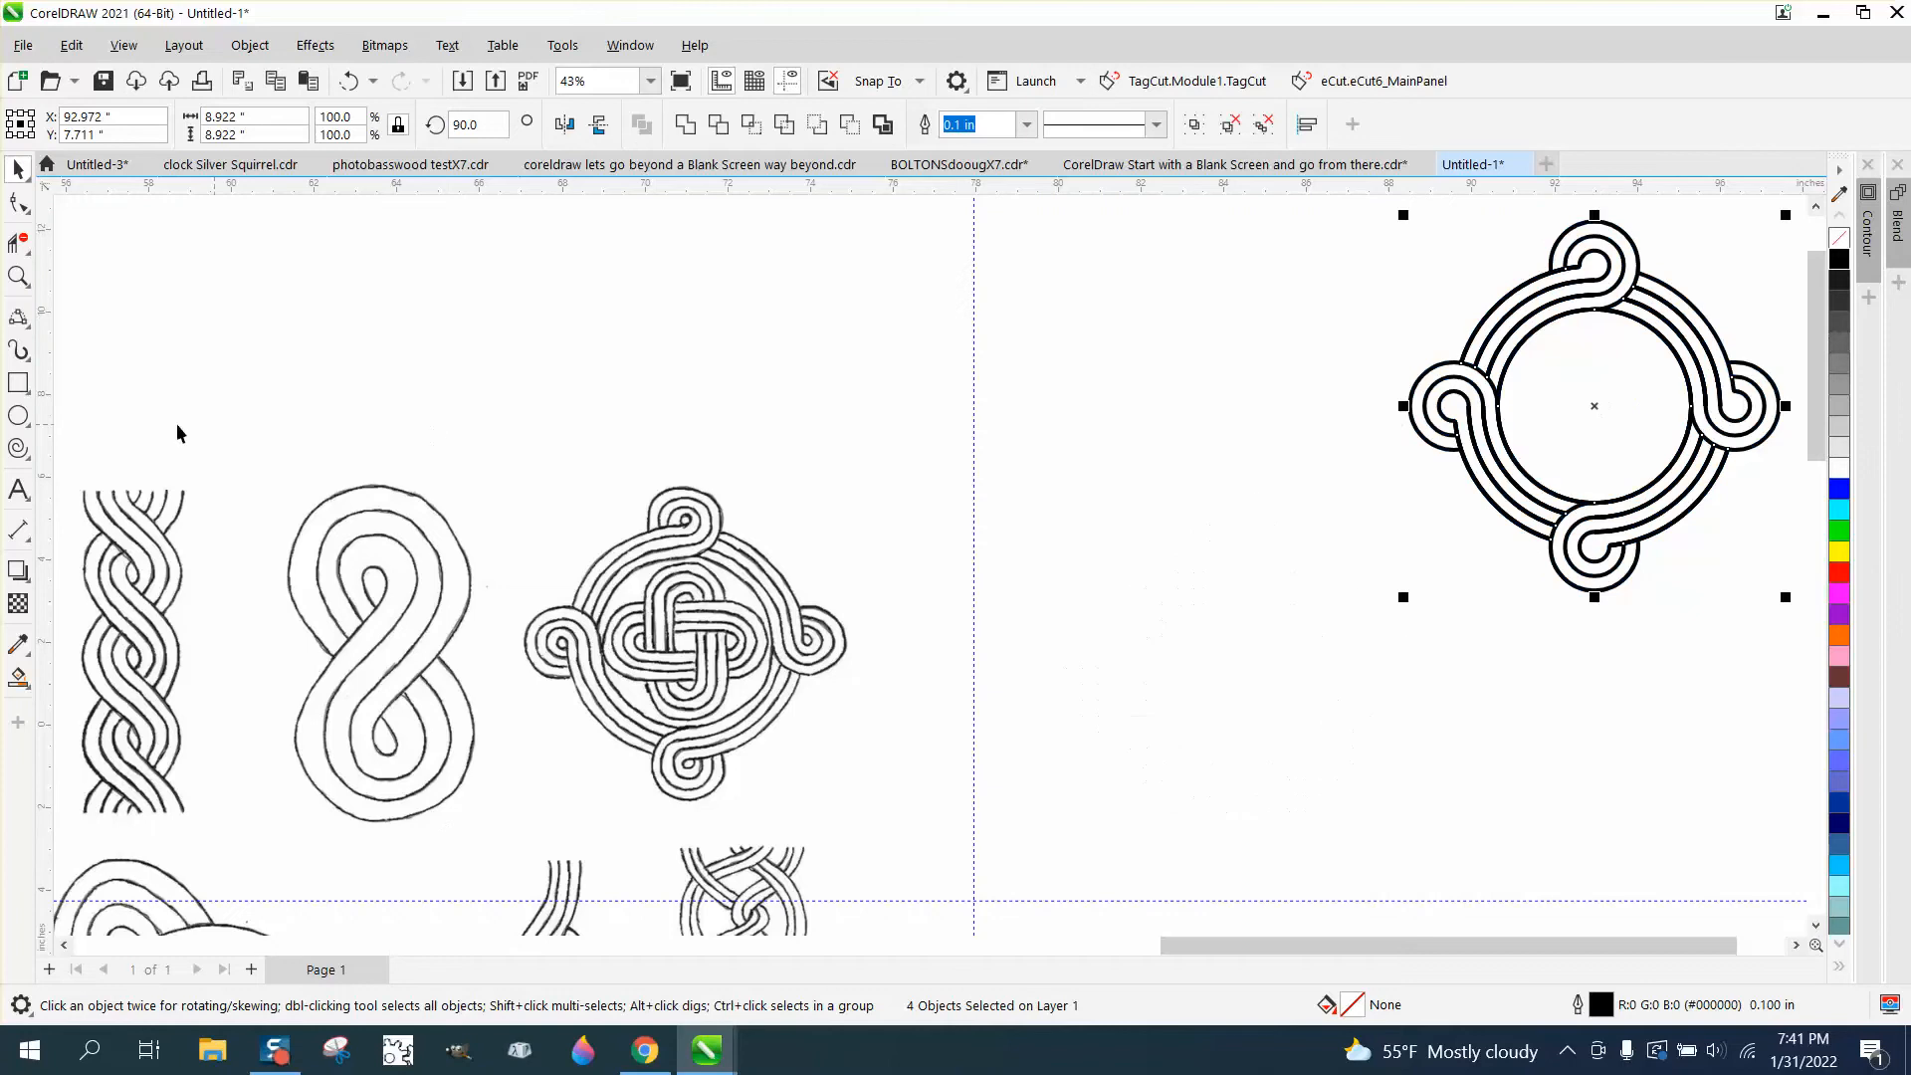
Step: Draw a circle about 6.6 inches across beside the reference knot and contour it inward with 3 steps at 0.35 inch offset
{"action": "left_click", "coordinate": [18, 415]}
{"action": "left_click_drag", "start_coordinate": [1248, 504], "coordinate": [973, 756]}
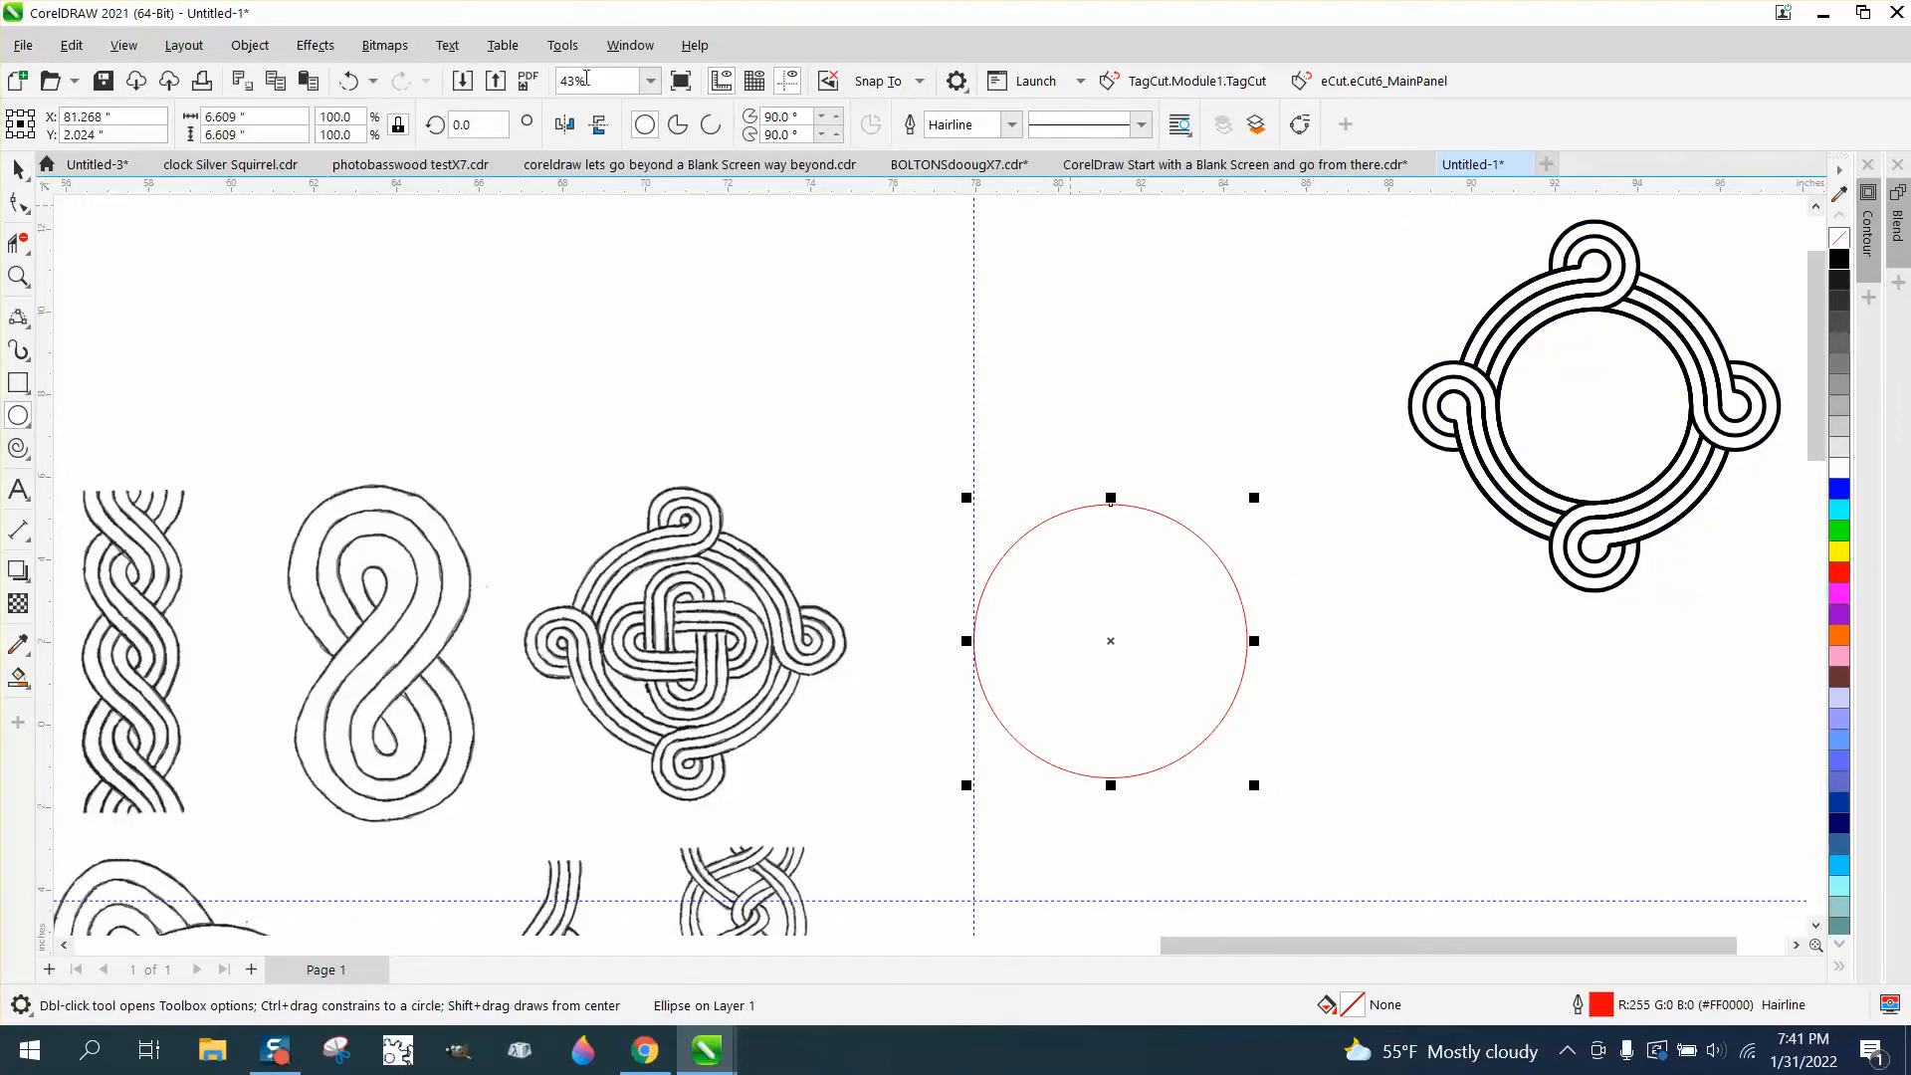
{"action": "left_click", "coordinate": [1869, 229]}
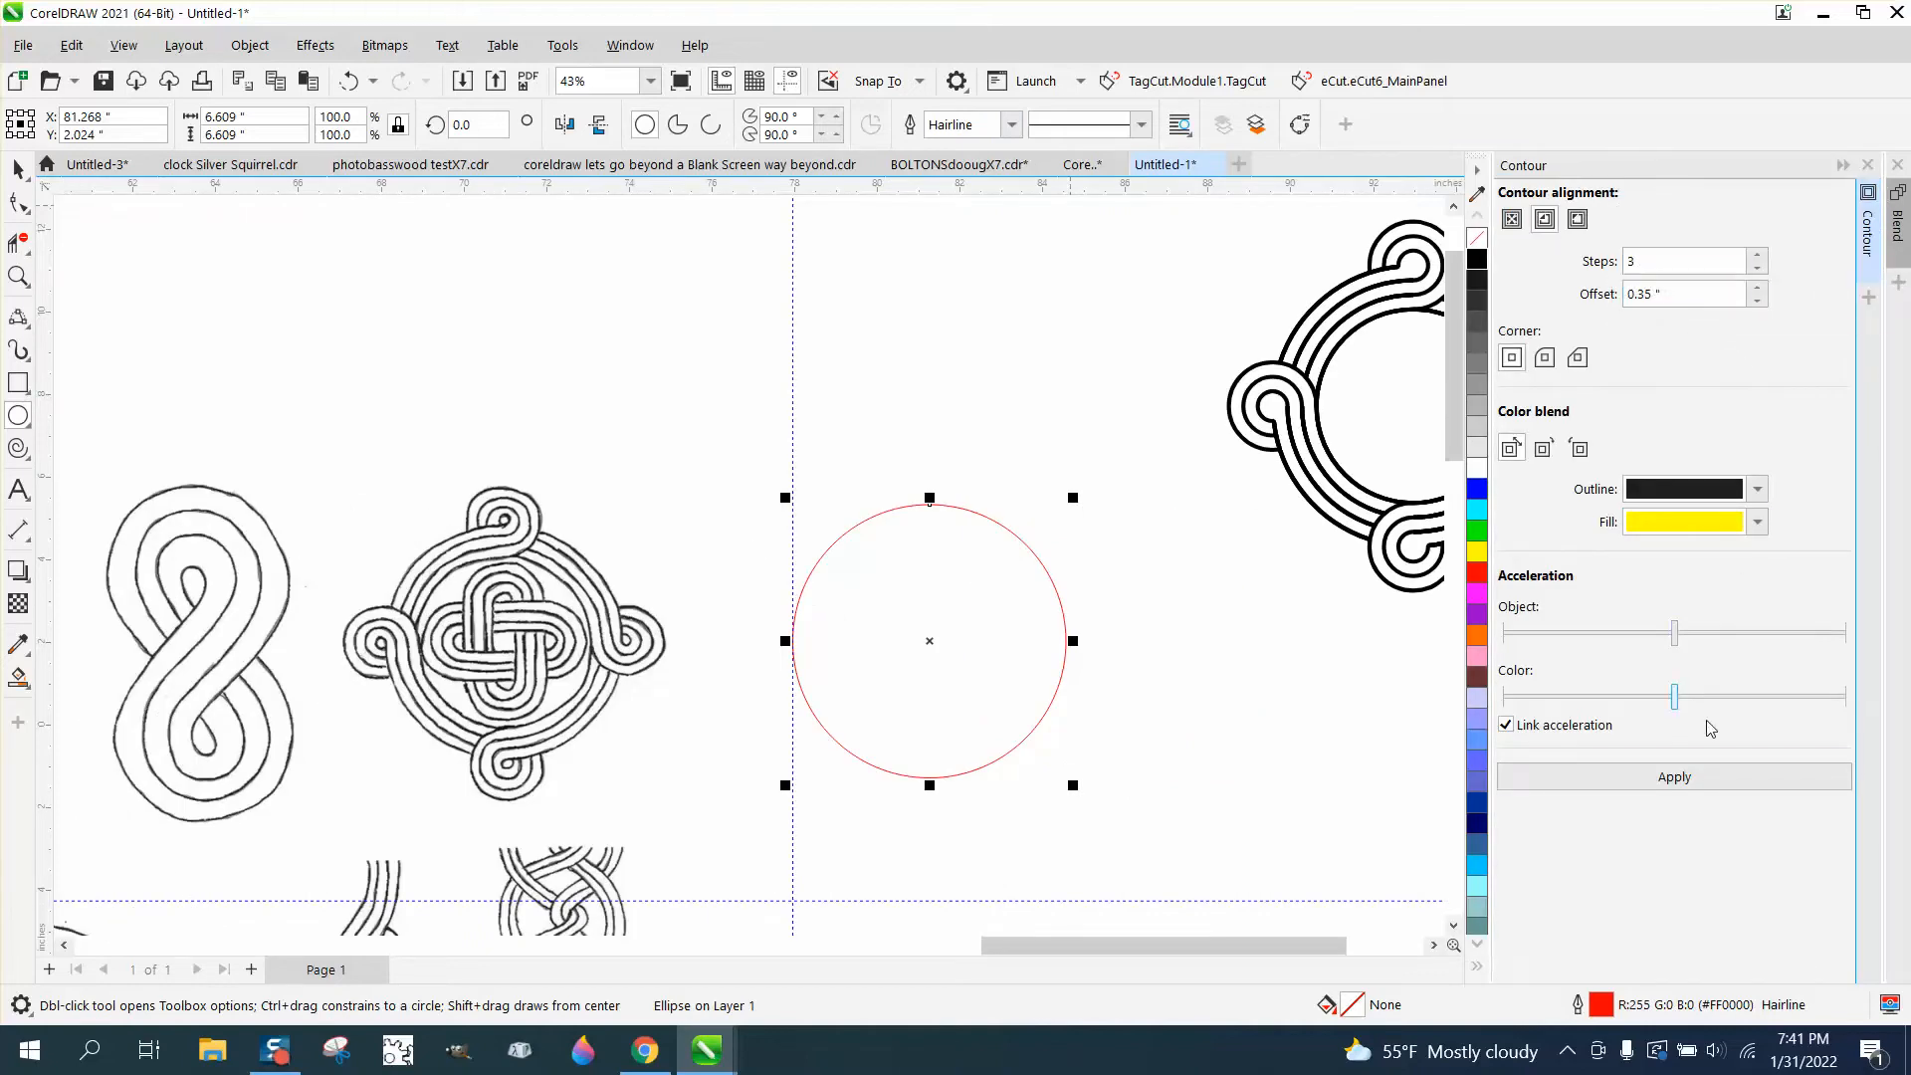
{"action": "left_click", "coordinate": [1689, 778]}
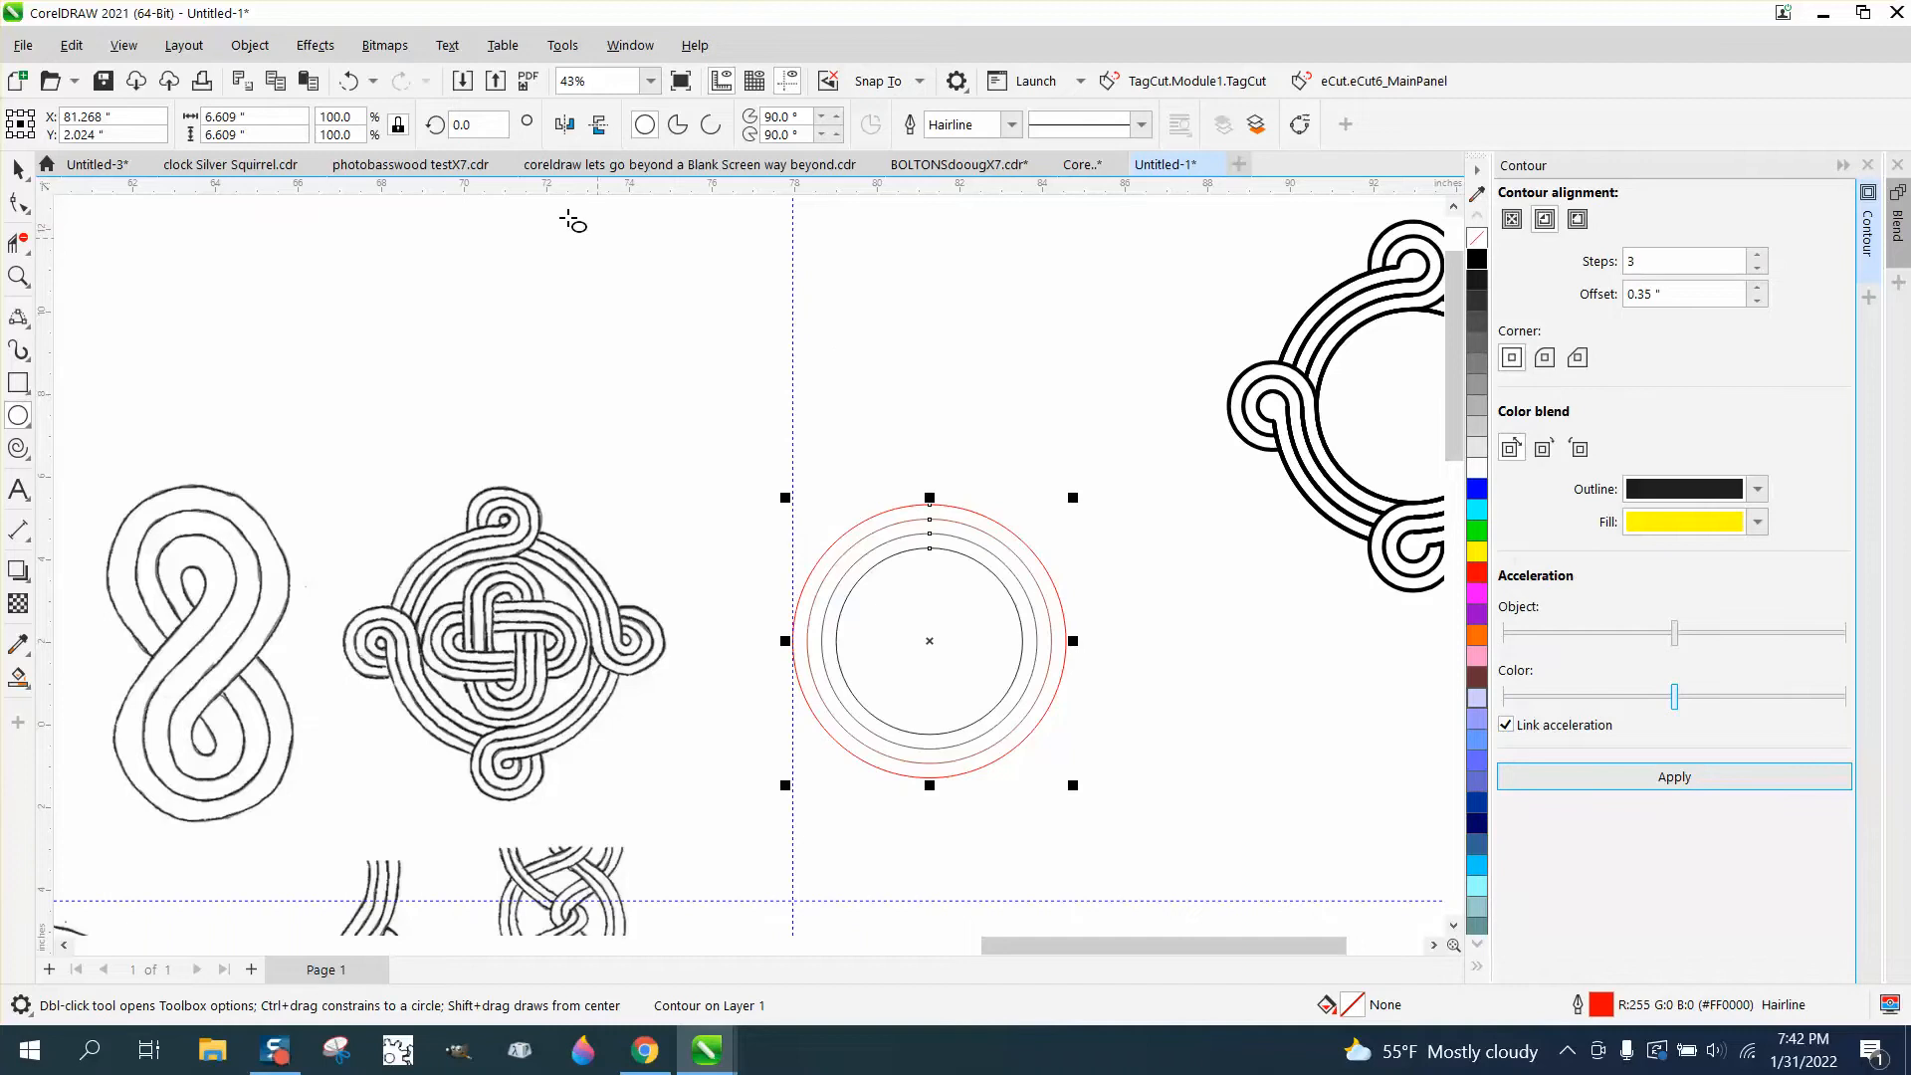
Step: Break the large circle's contour apart and give all its rings a black outline
{"action": "left_click", "coordinate": [254, 48]}
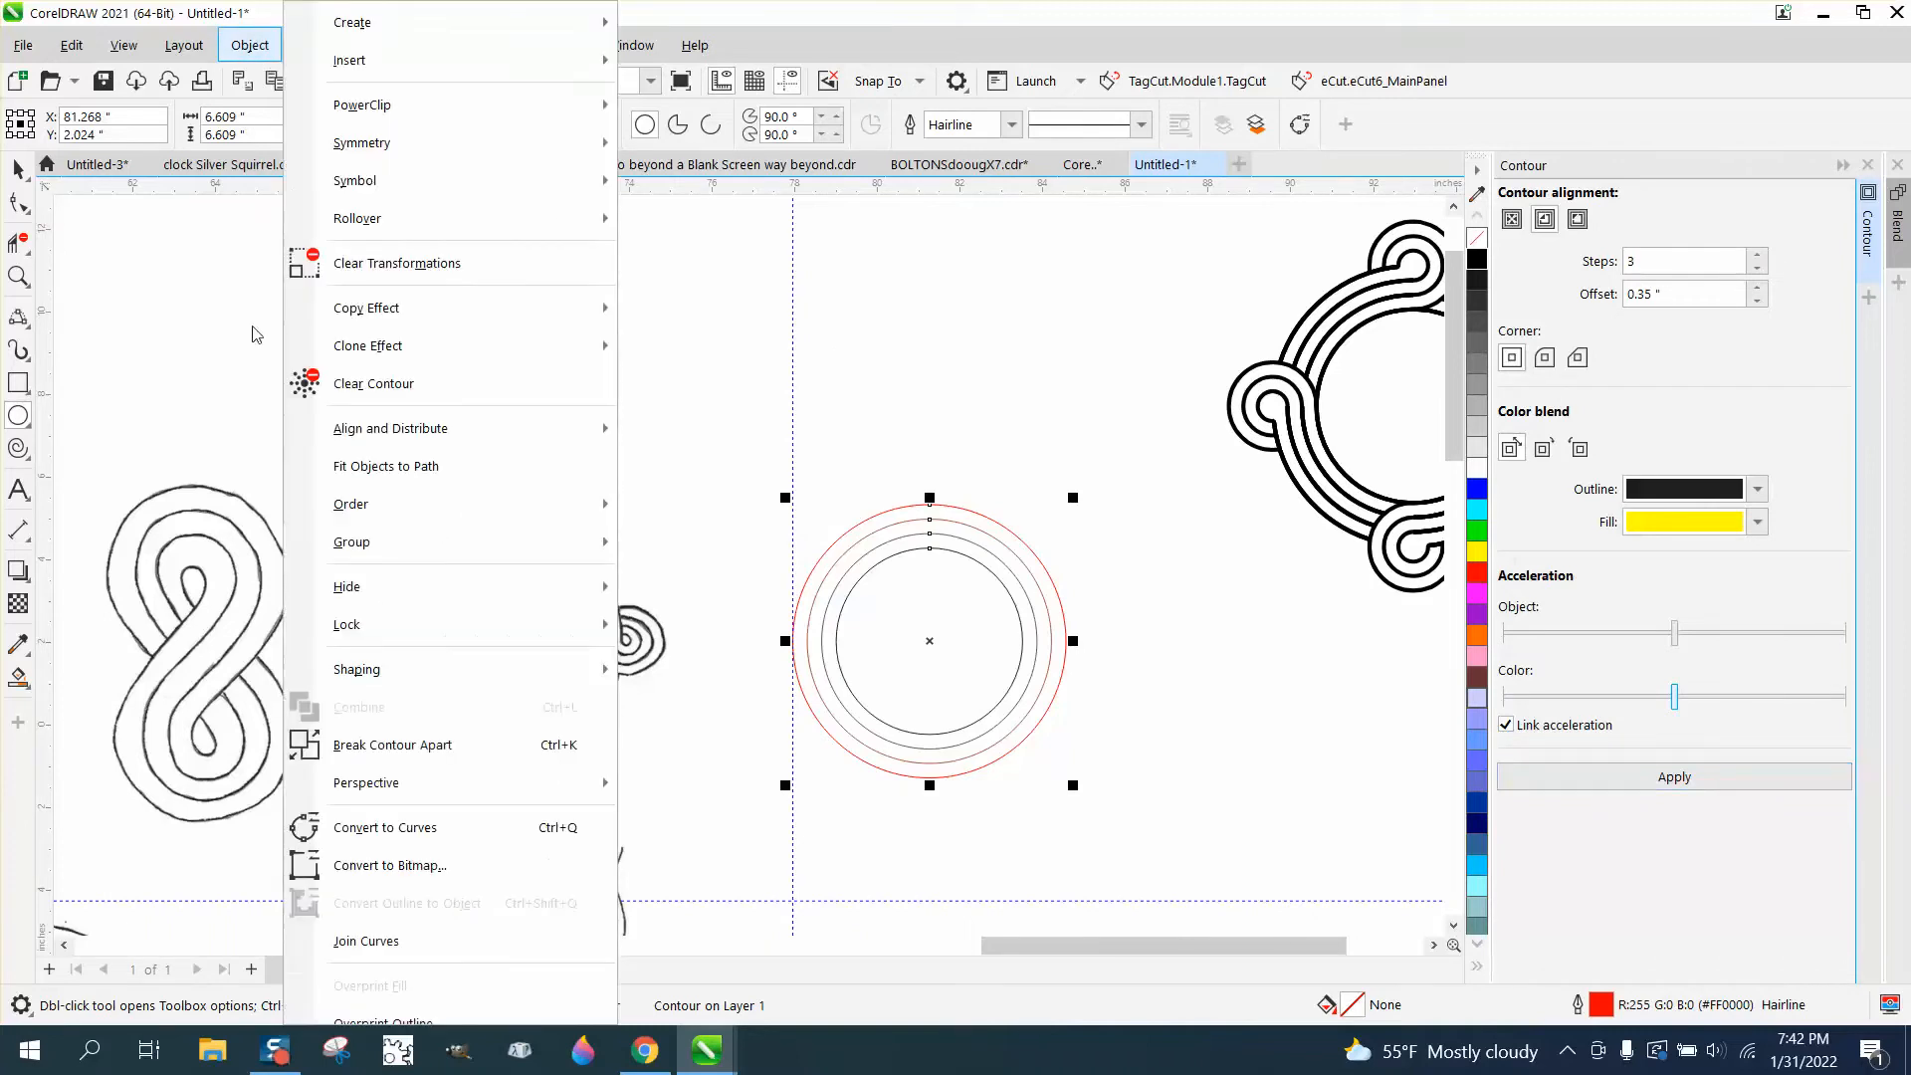
{"action": "left_click", "coordinate": [402, 764]}
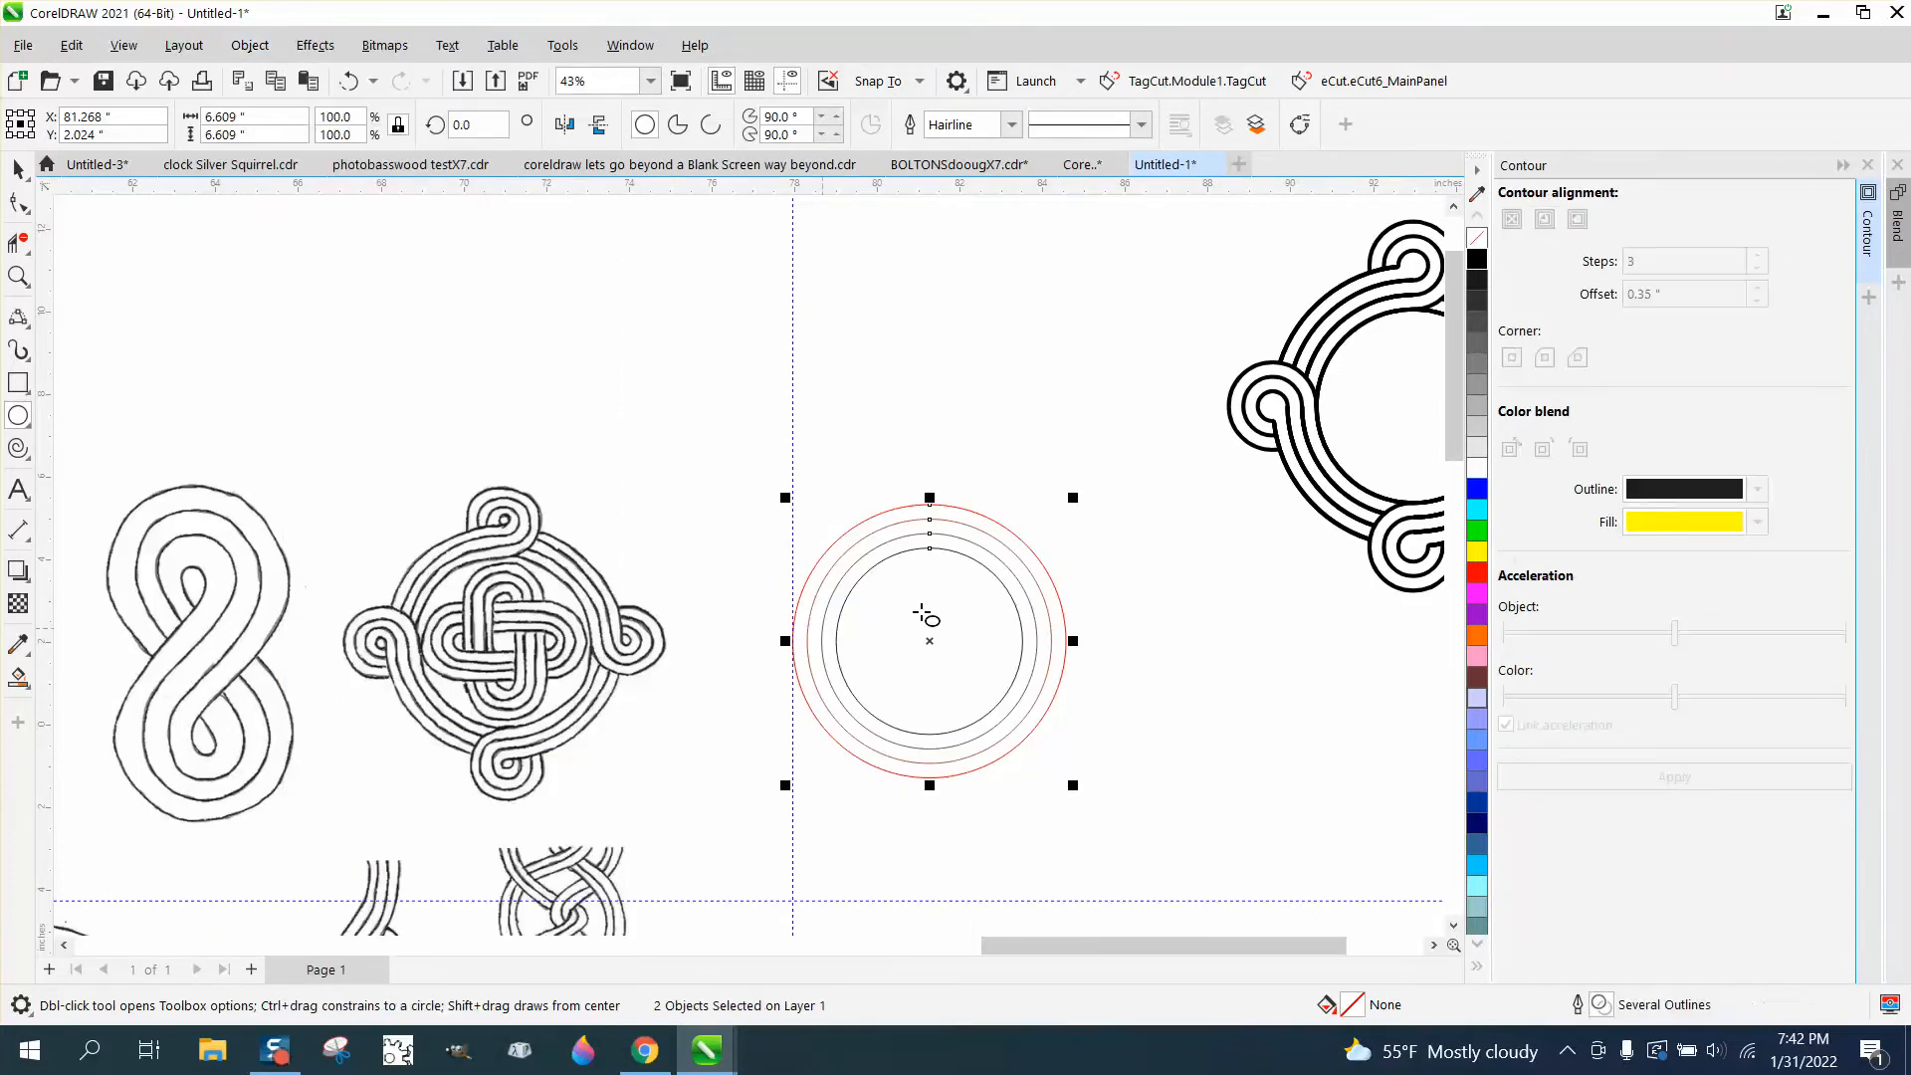
{"action": "right_click", "coordinate": [1478, 260]}
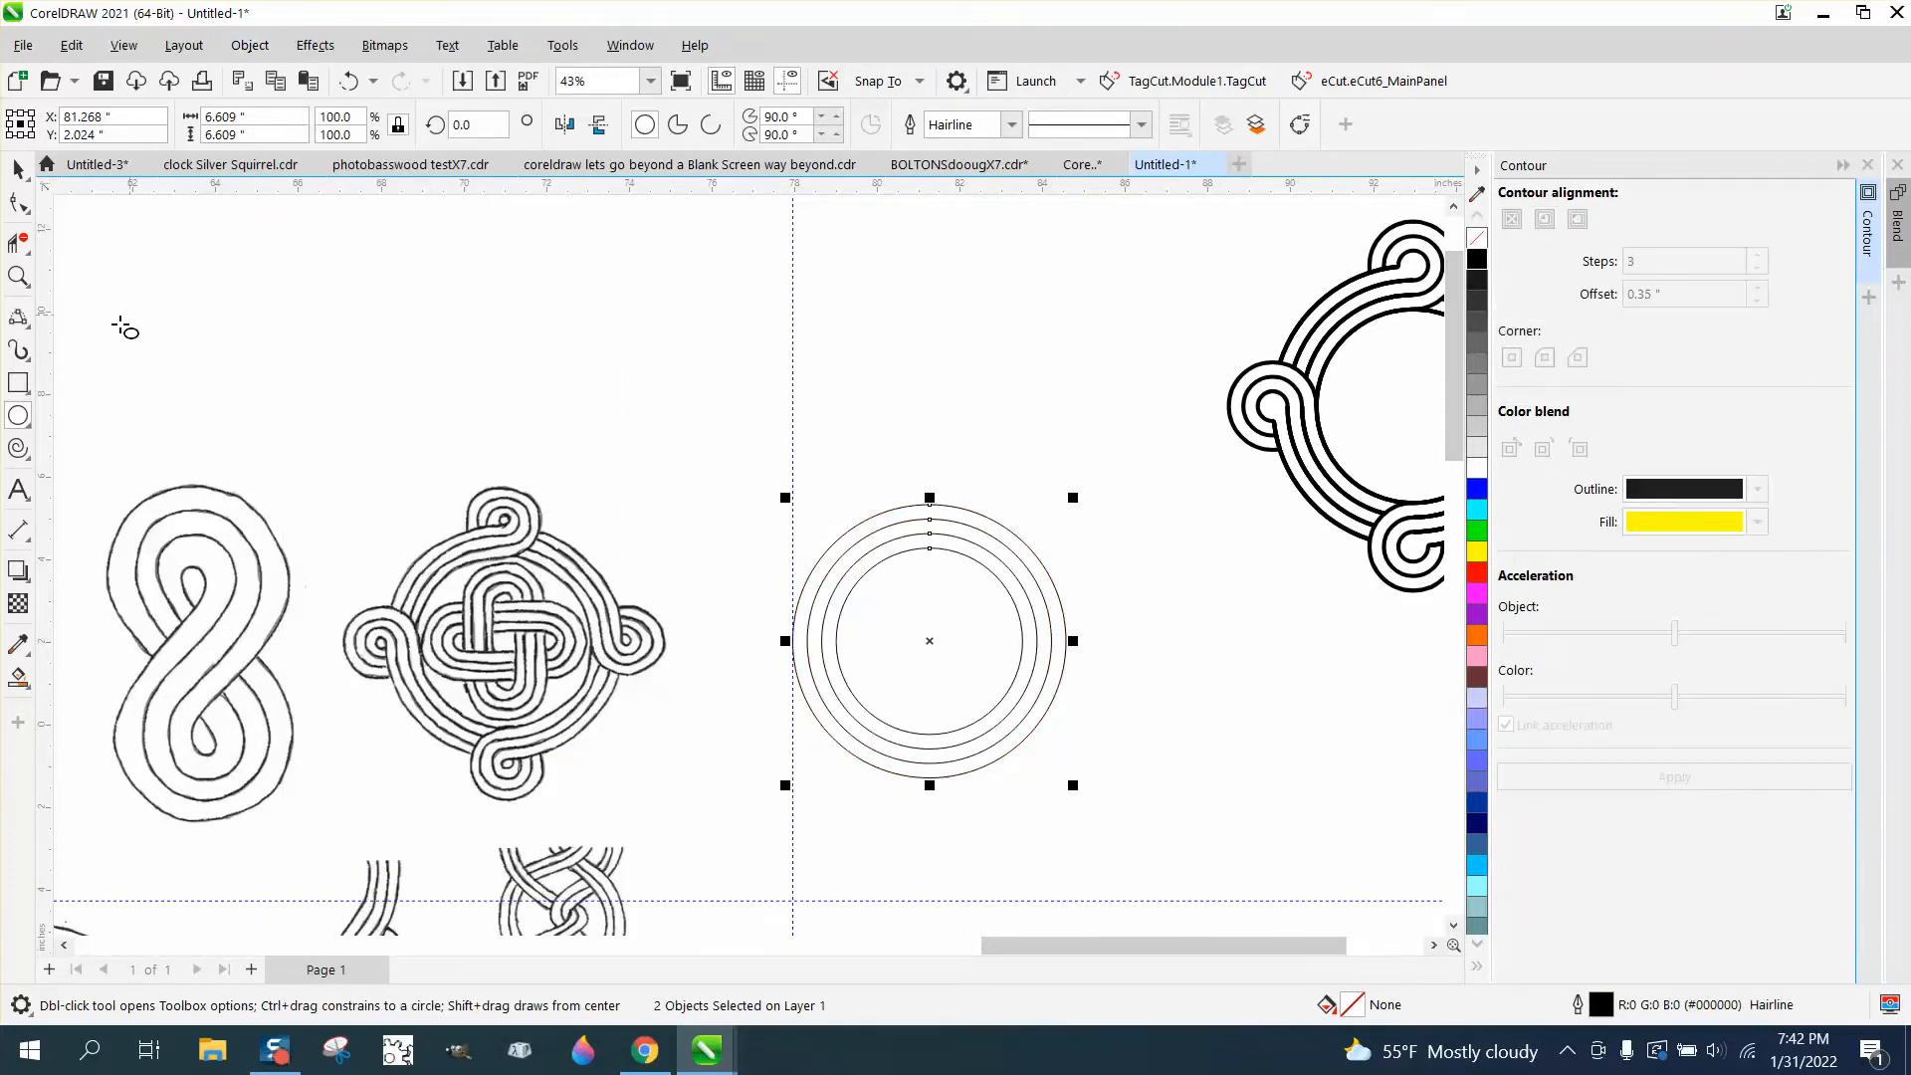
Step: Draw a circle about 2.2 inches across and centre it over the top of the large rings, its lower edge on the innermost ring
{"action": "left_click", "coordinate": [18, 416]}
{"action": "left_click_drag", "start_coordinate": [1028, 440], "coordinate": [925, 536]}
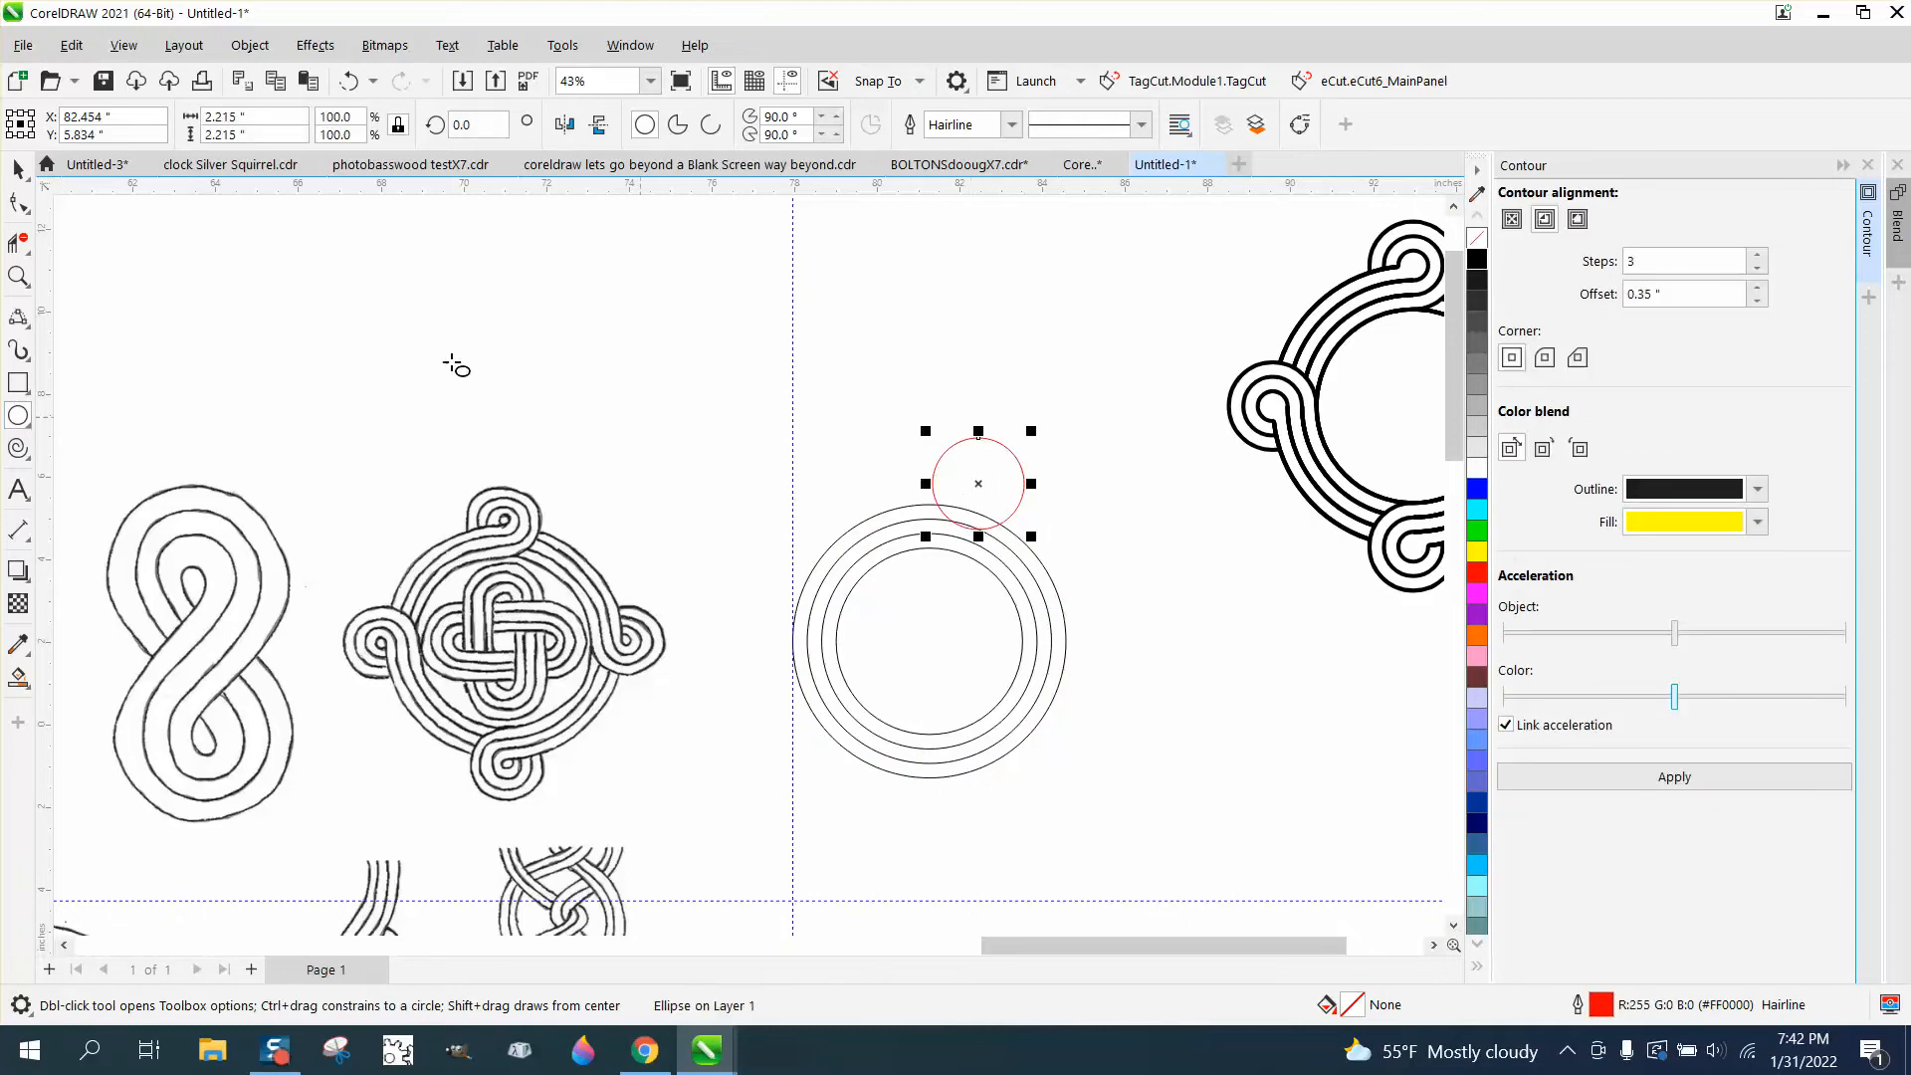
{"action": "left_click", "coordinate": [18, 171]}
{"action": "left_click_drag", "start_coordinate": [981, 535], "coordinate": [929, 548]}
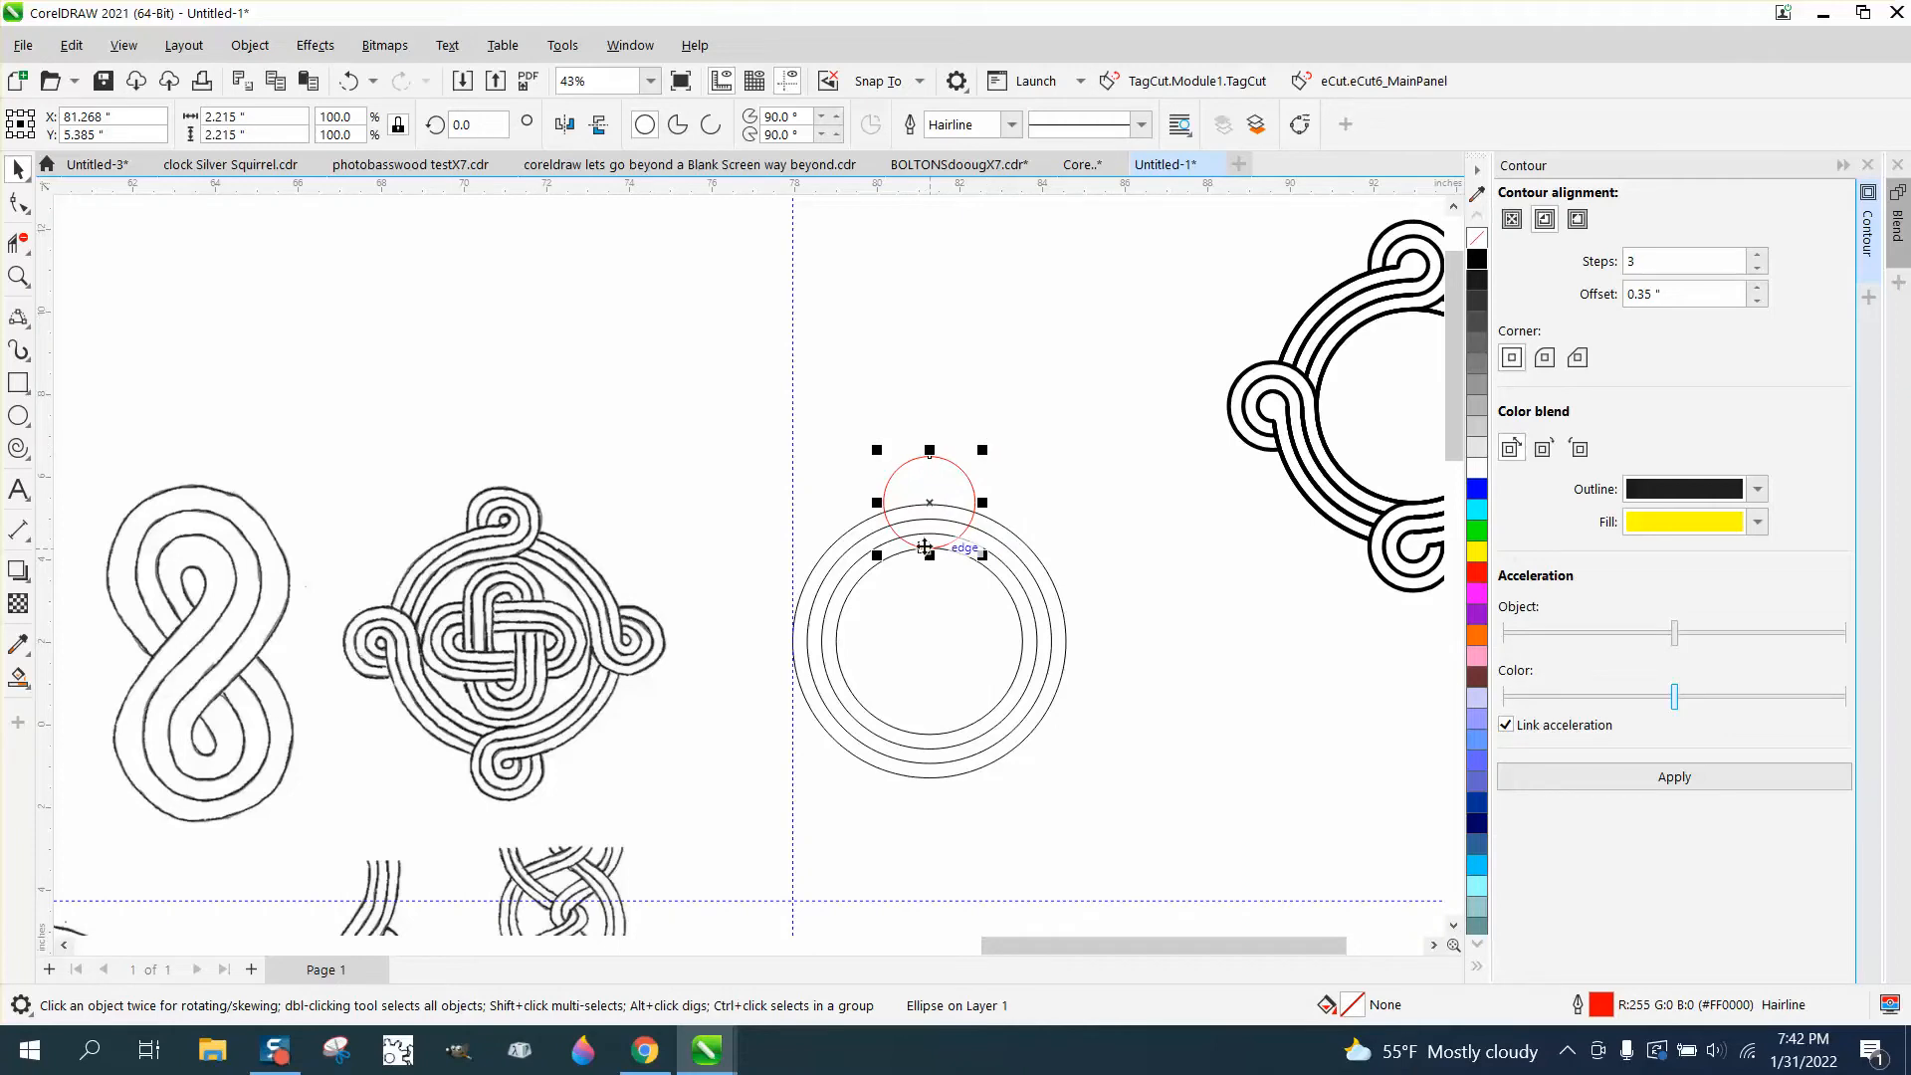
Step: Shrink the small circle about its centre to about 2.14 inches and move it down to touch the innermost large ring
{"action": "left_click", "coordinate": [18, 276]}
{"action": "left_click_drag", "start_coordinate": [832, 444], "coordinate": [1083, 589]}
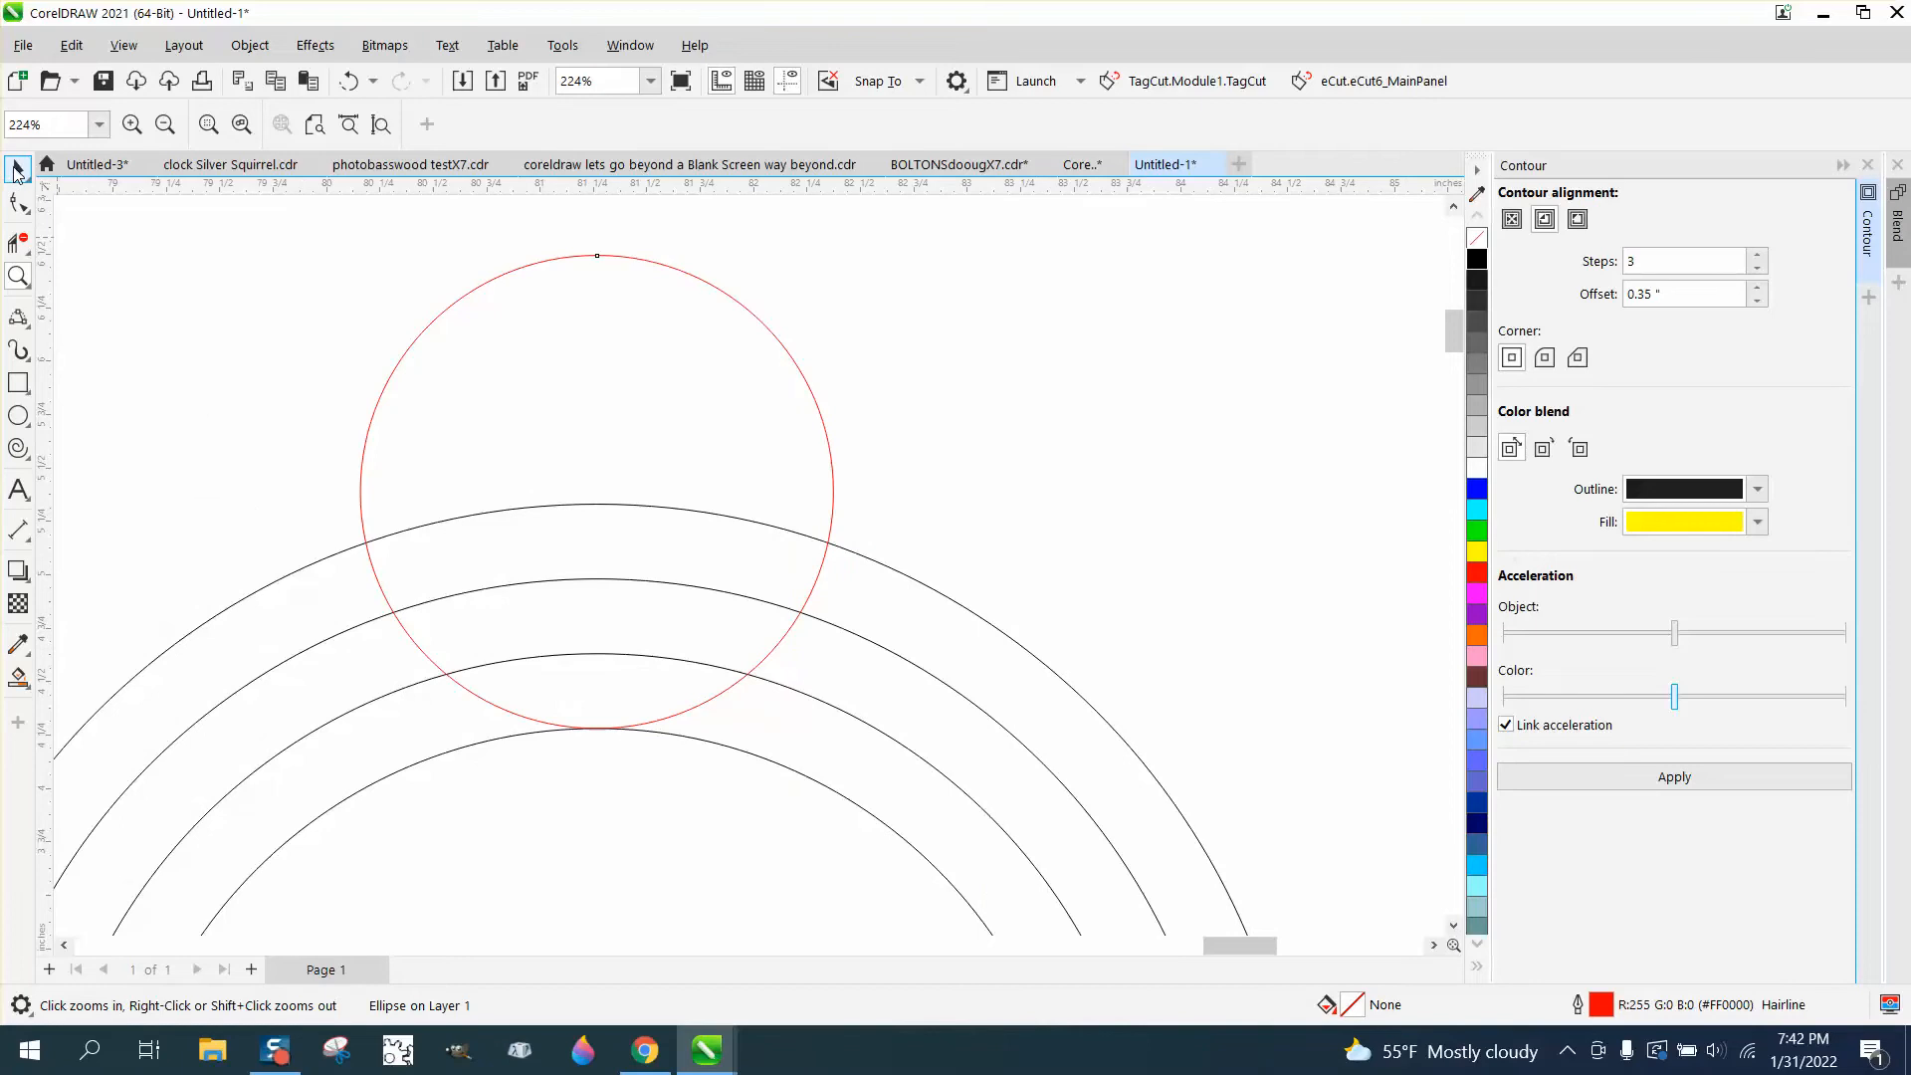
{"action": "left_click", "coordinate": [18, 169]}
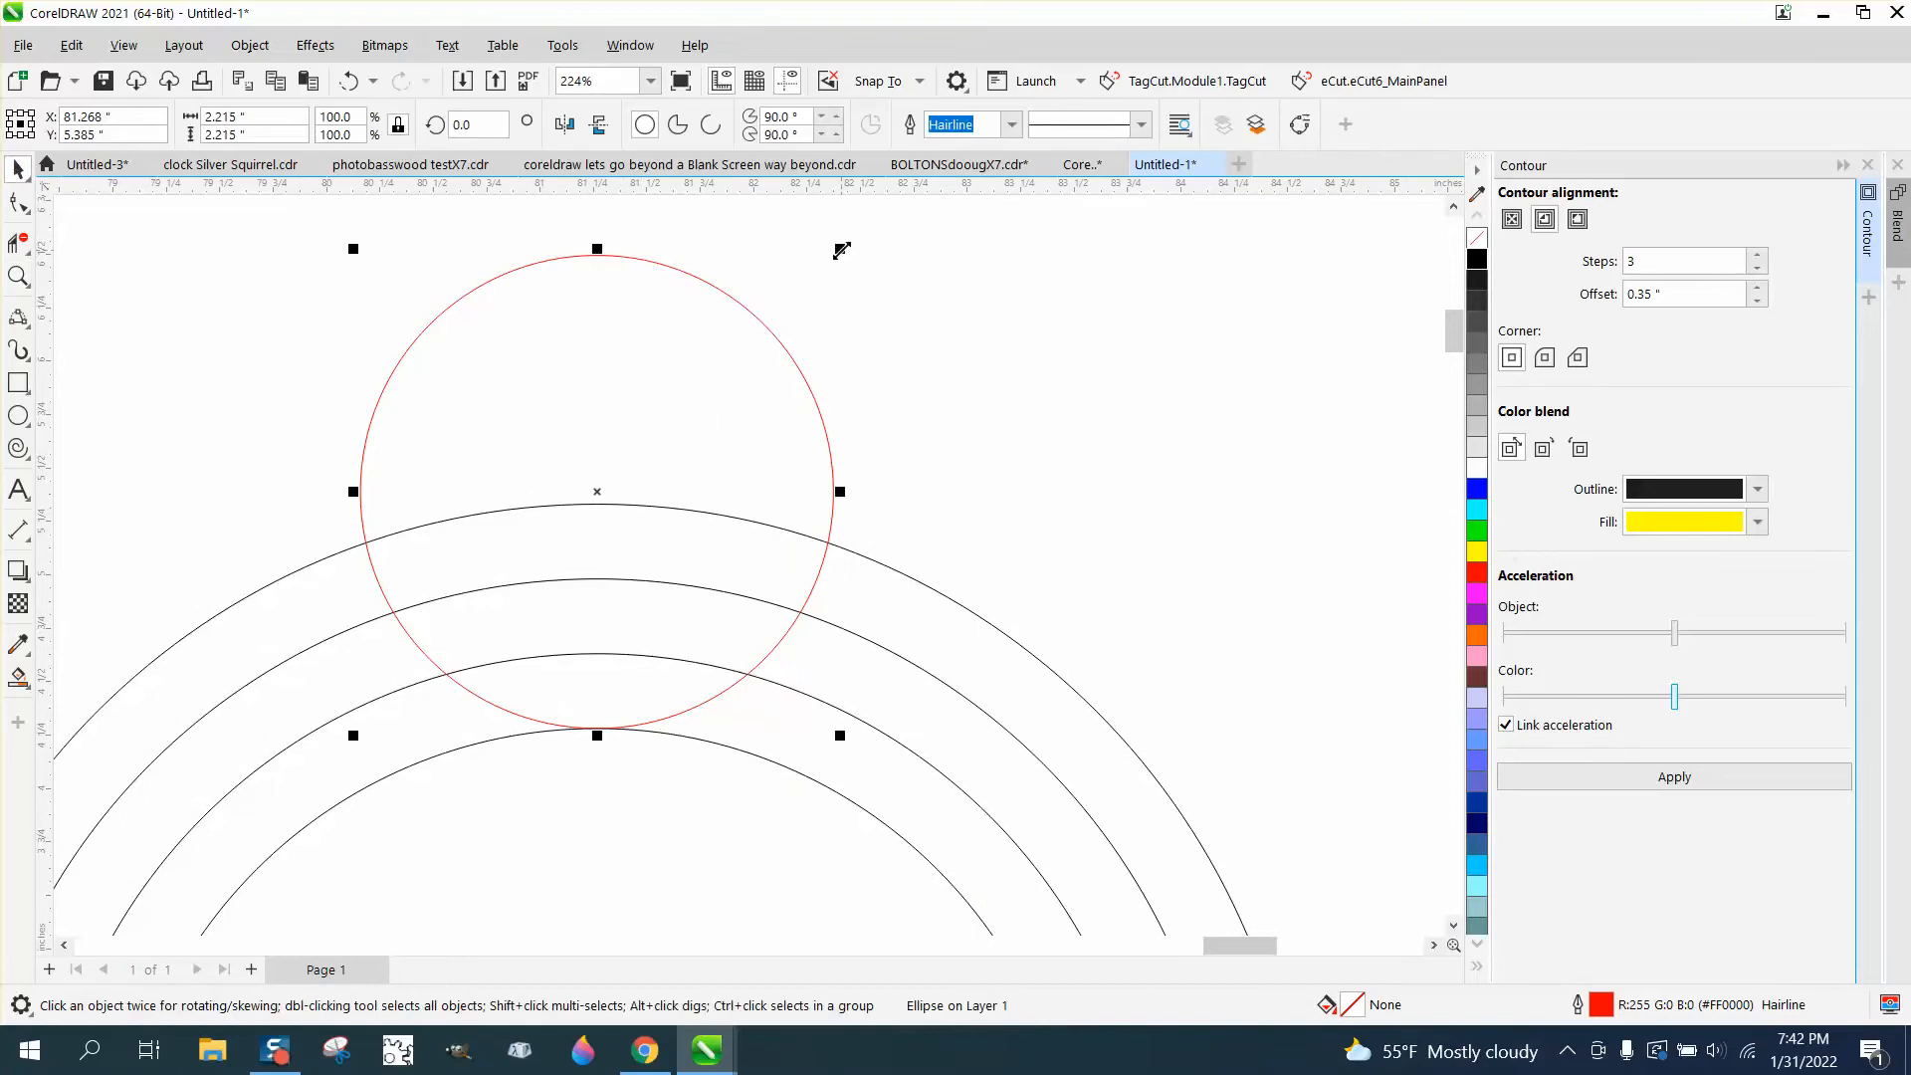
{"action": "left_click_drag", "start_coordinate": [841, 250], "coordinate": [841, 276]}
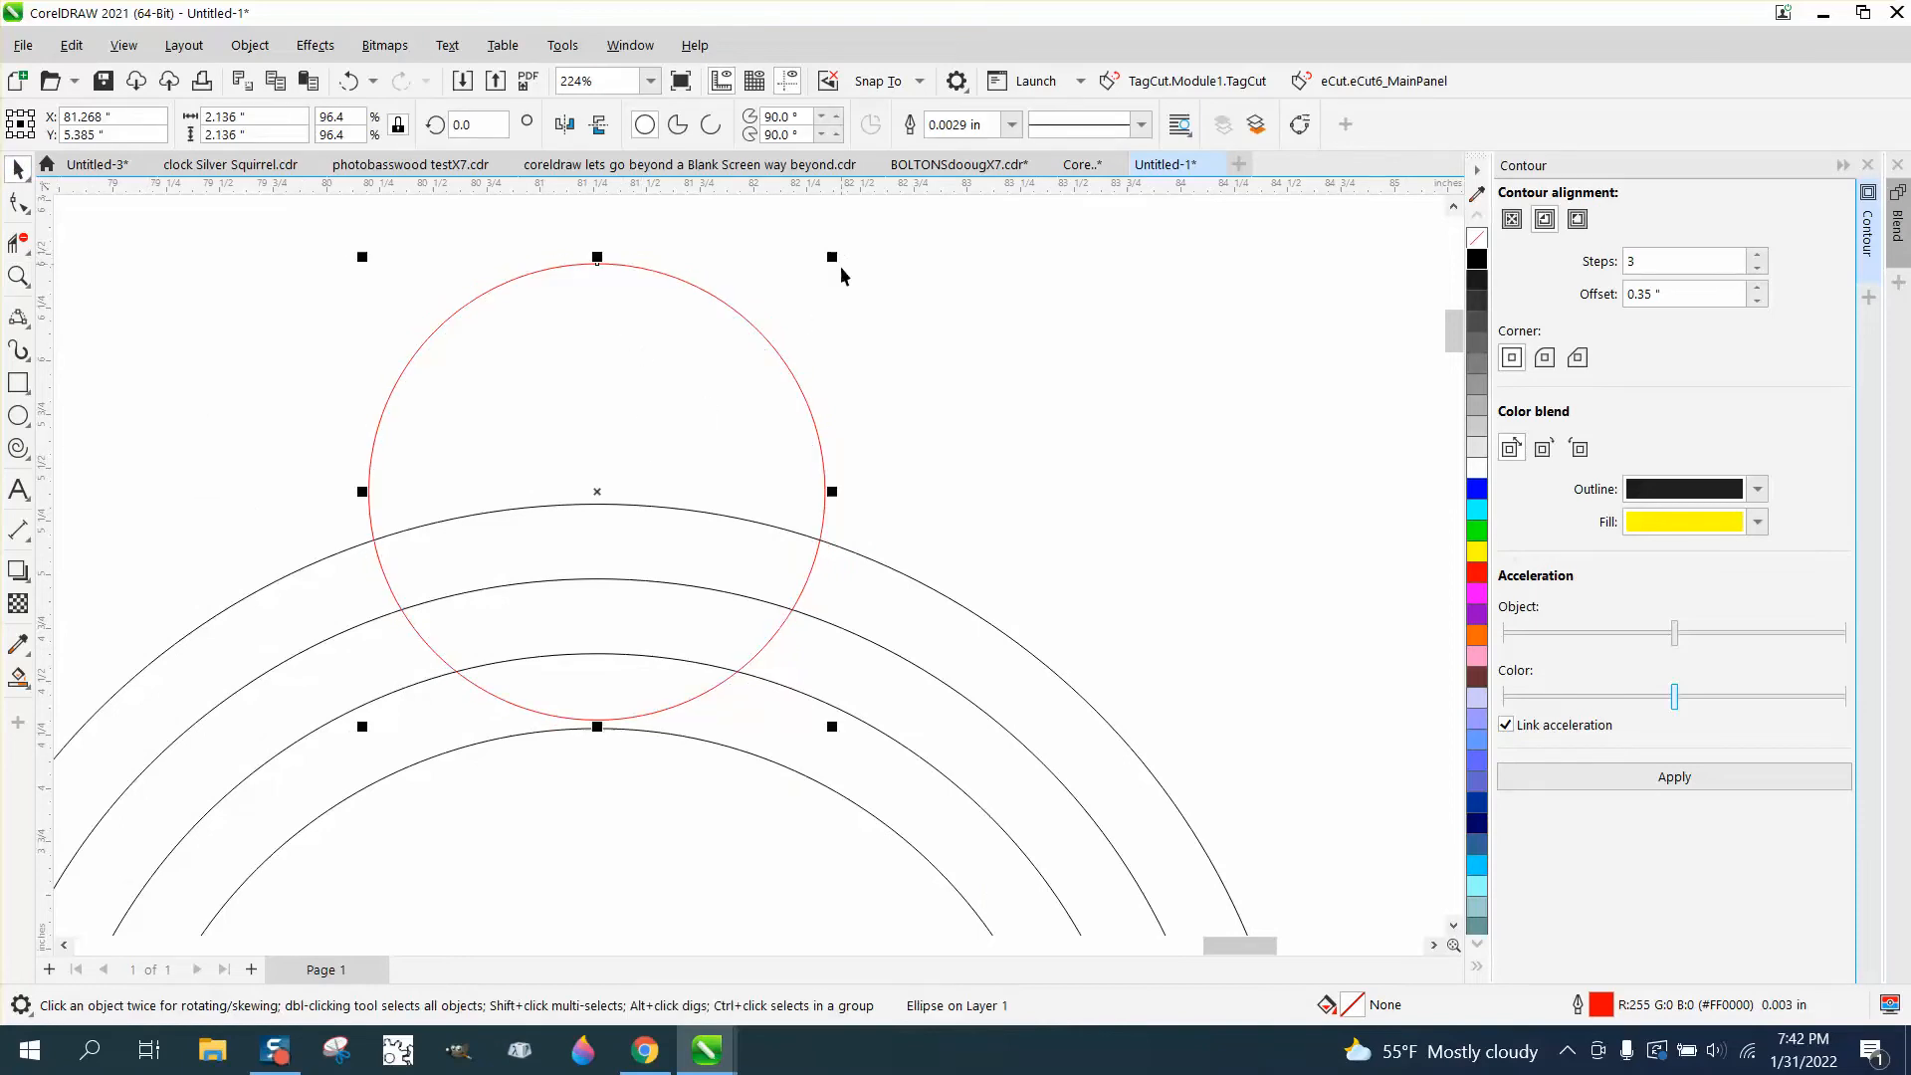
{"action": "left_click_drag", "start_coordinate": [597, 718], "coordinate": [599, 712]}
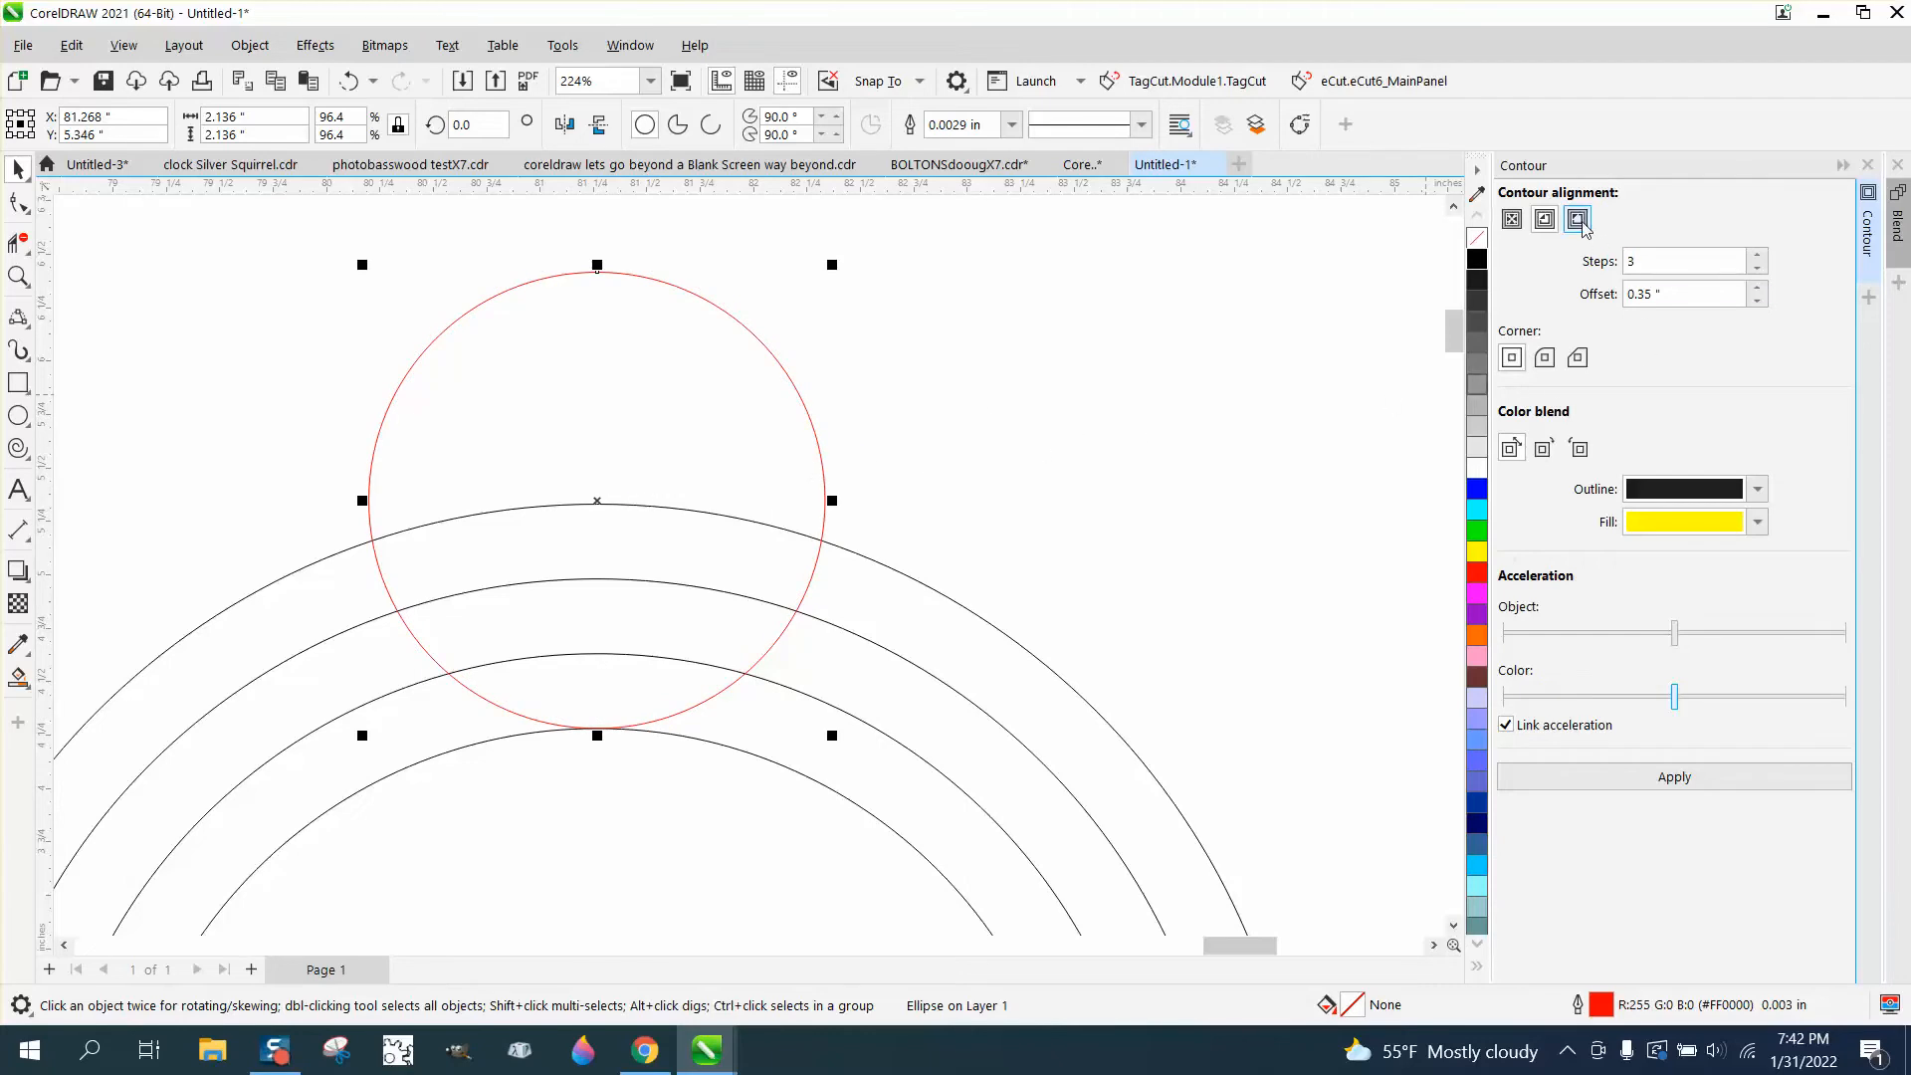
Step: Contour the small circle inward with 3 steps at 0.35 inch offset
{"action": "left_click", "coordinate": [1675, 777]}
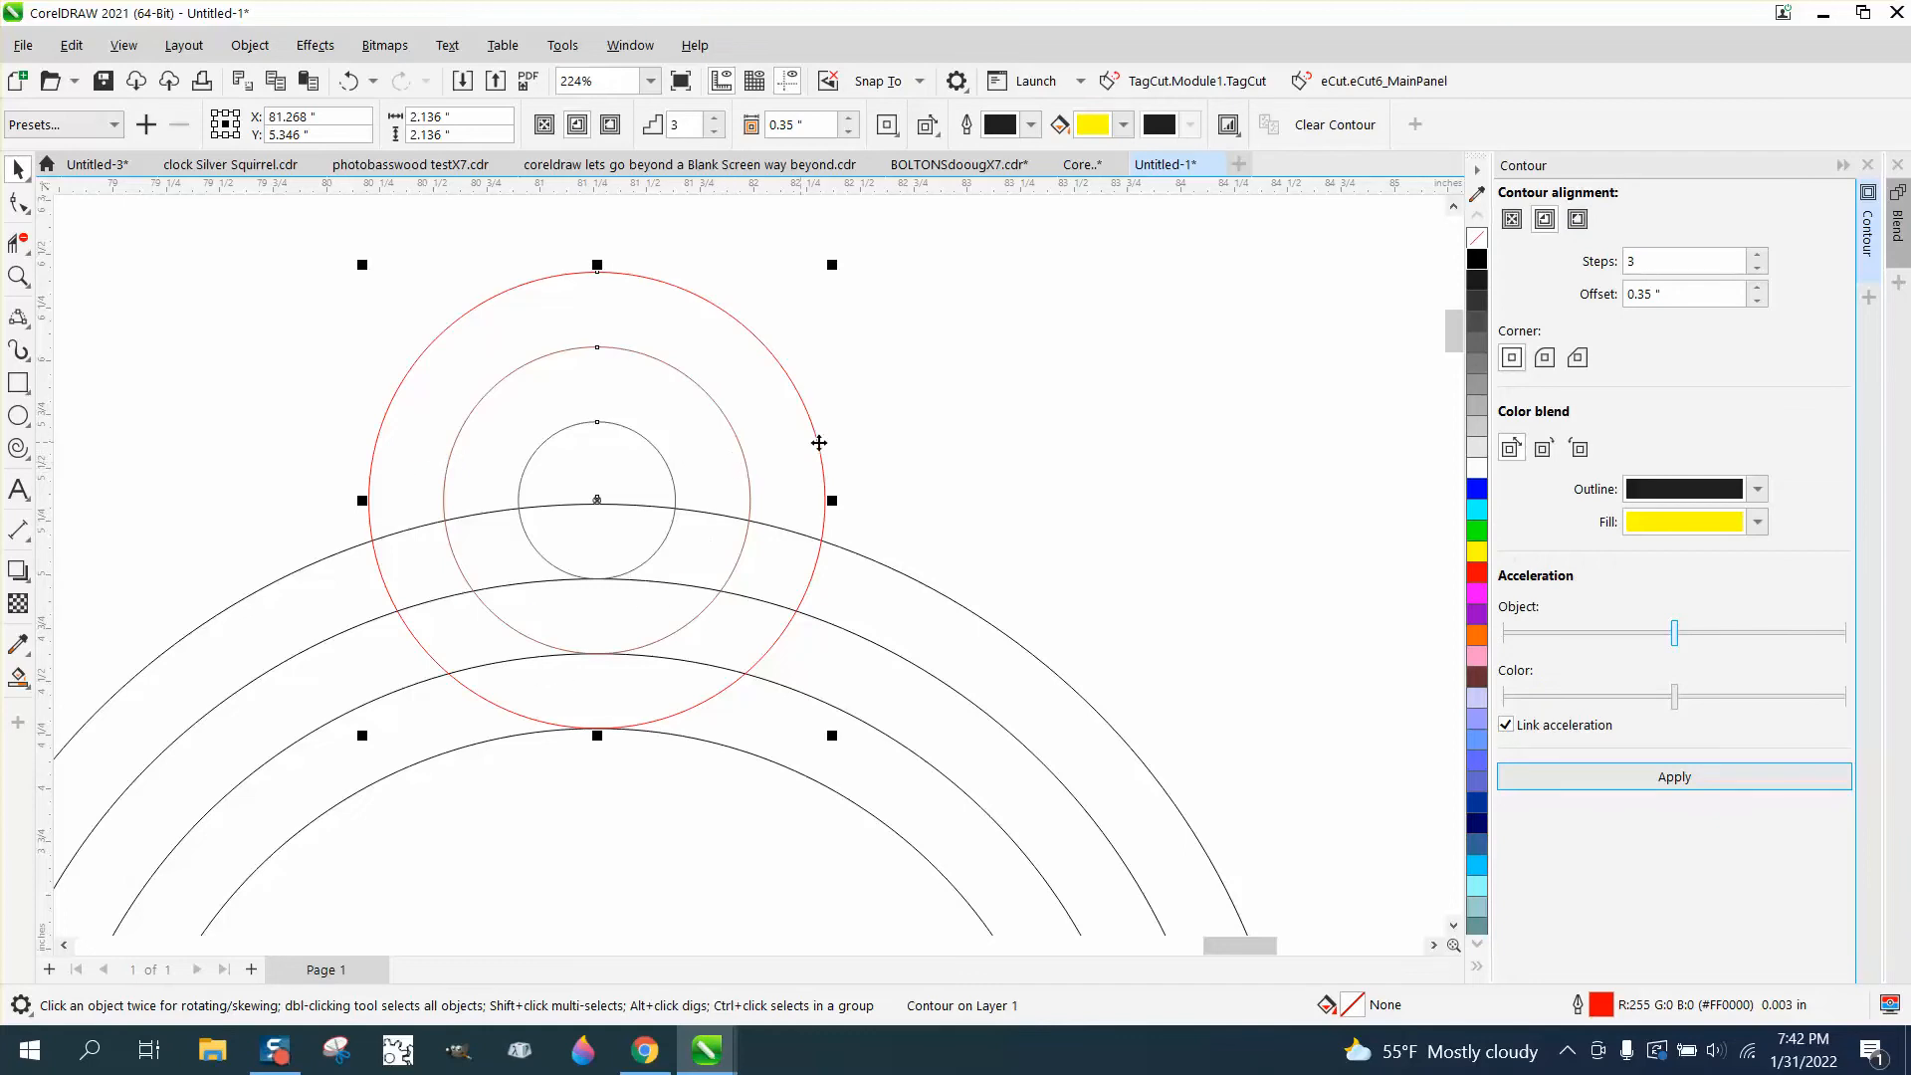
{"action": "left_click", "coordinate": [945, 435]}
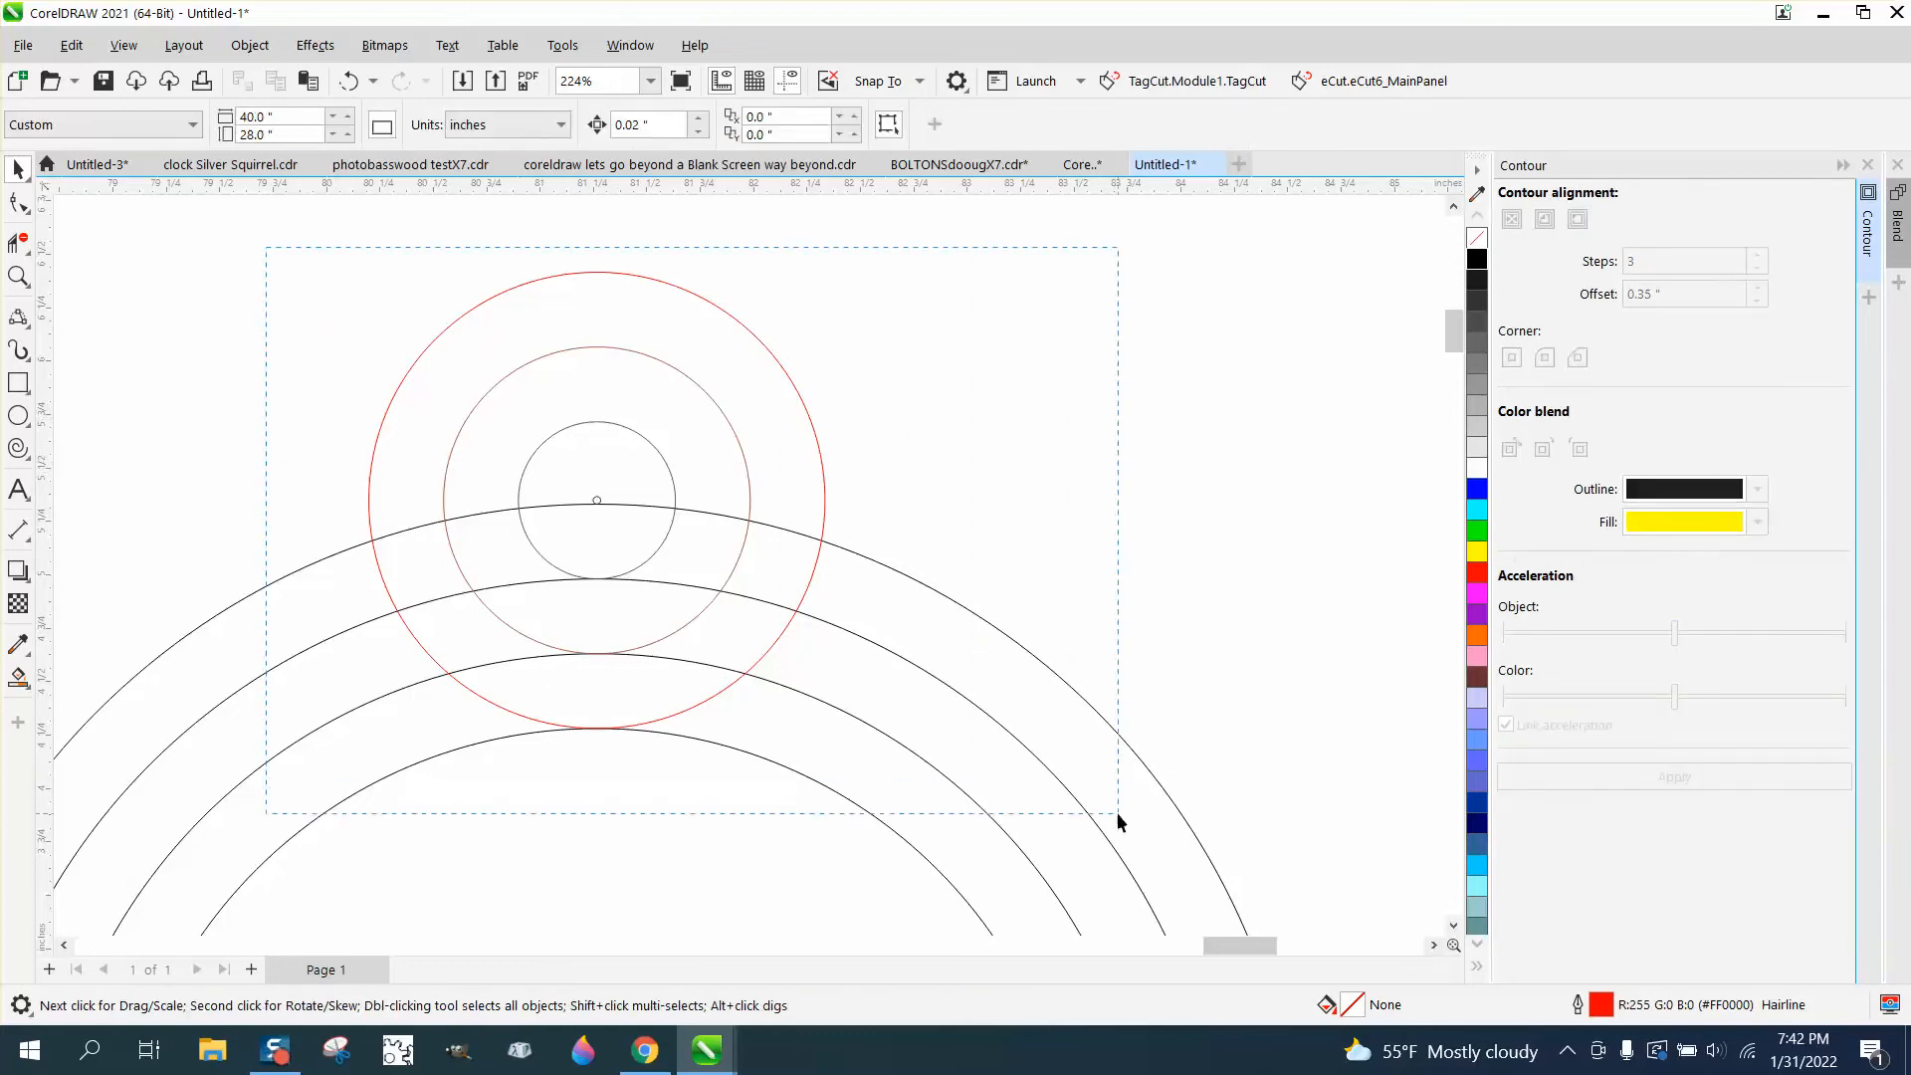
Step: Break the small circle's contour apart and give its rings a black outline
{"action": "left_click_drag", "start_coordinate": [1118, 821], "coordinate": [1118, 821]}
{"action": "left_click", "coordinate": [250, 45]}
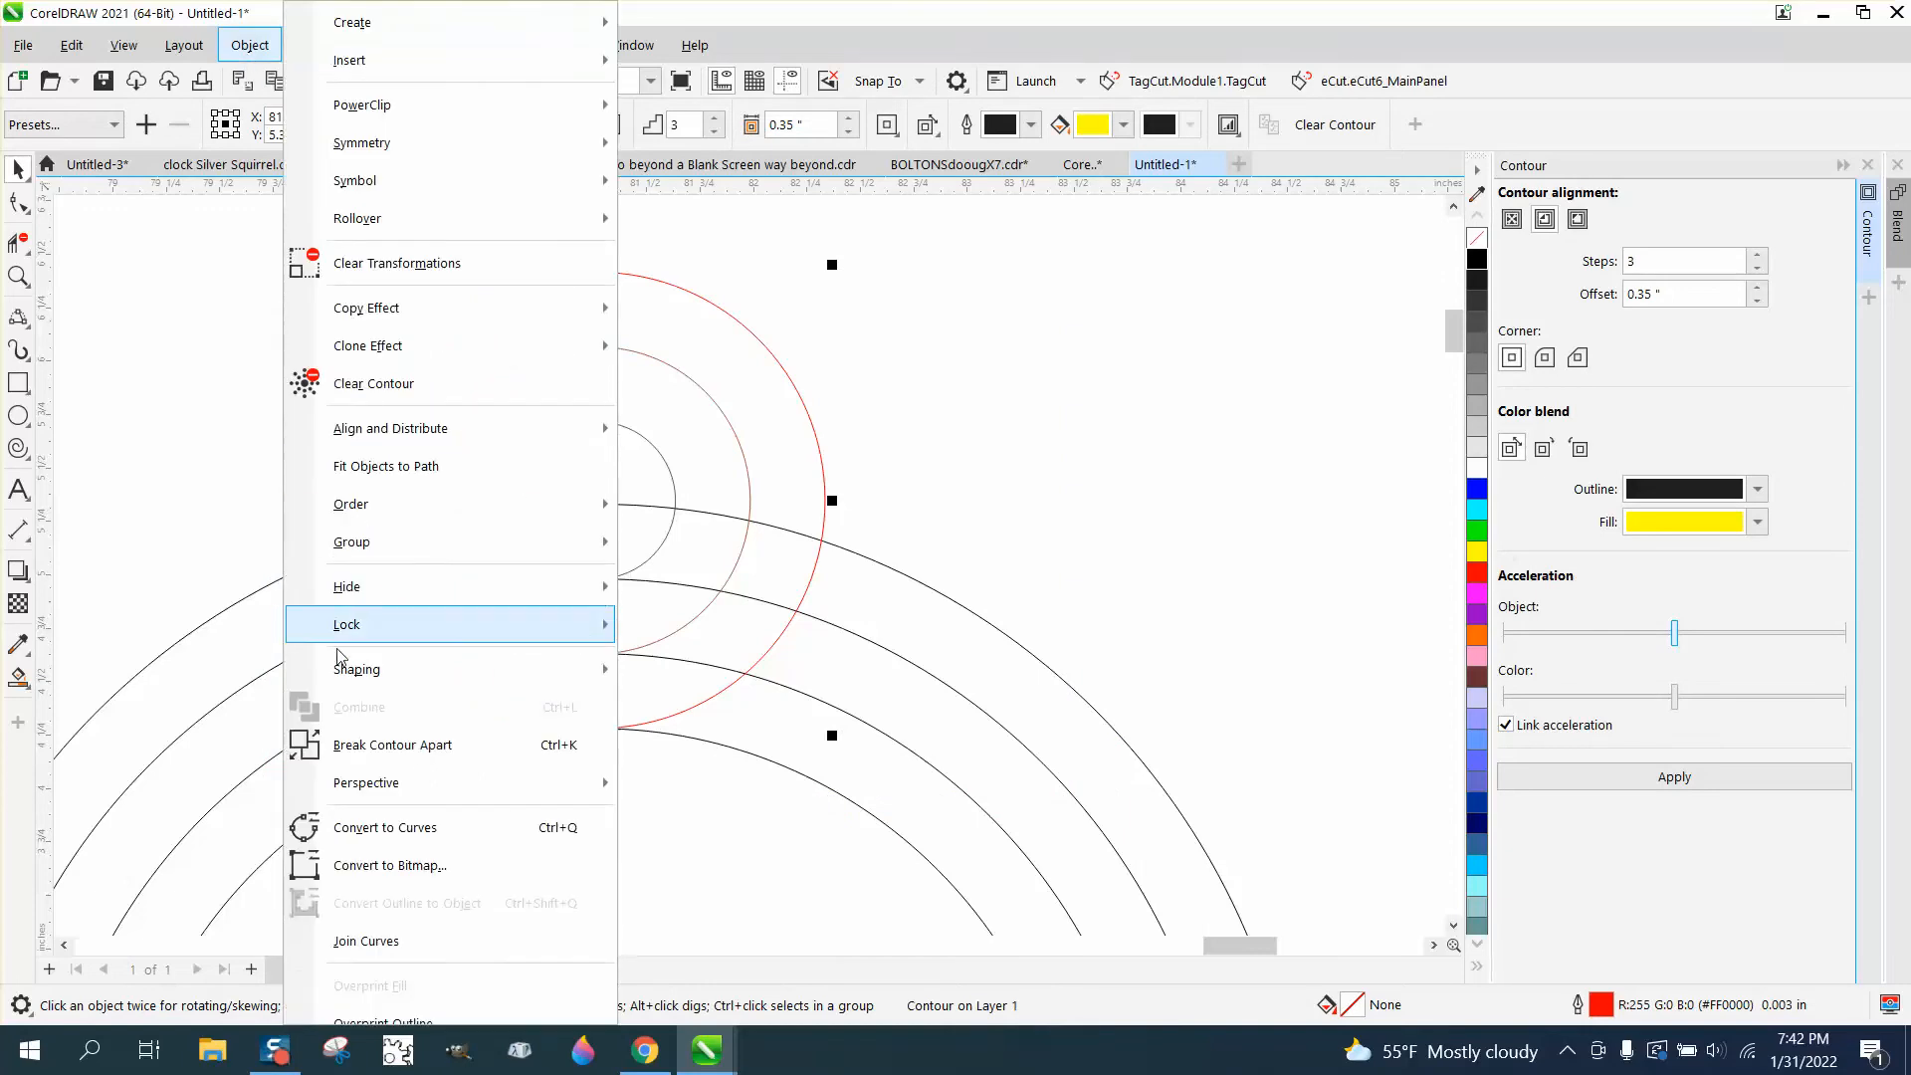
{"action": "left_click", "coordinate": [388, 747]}
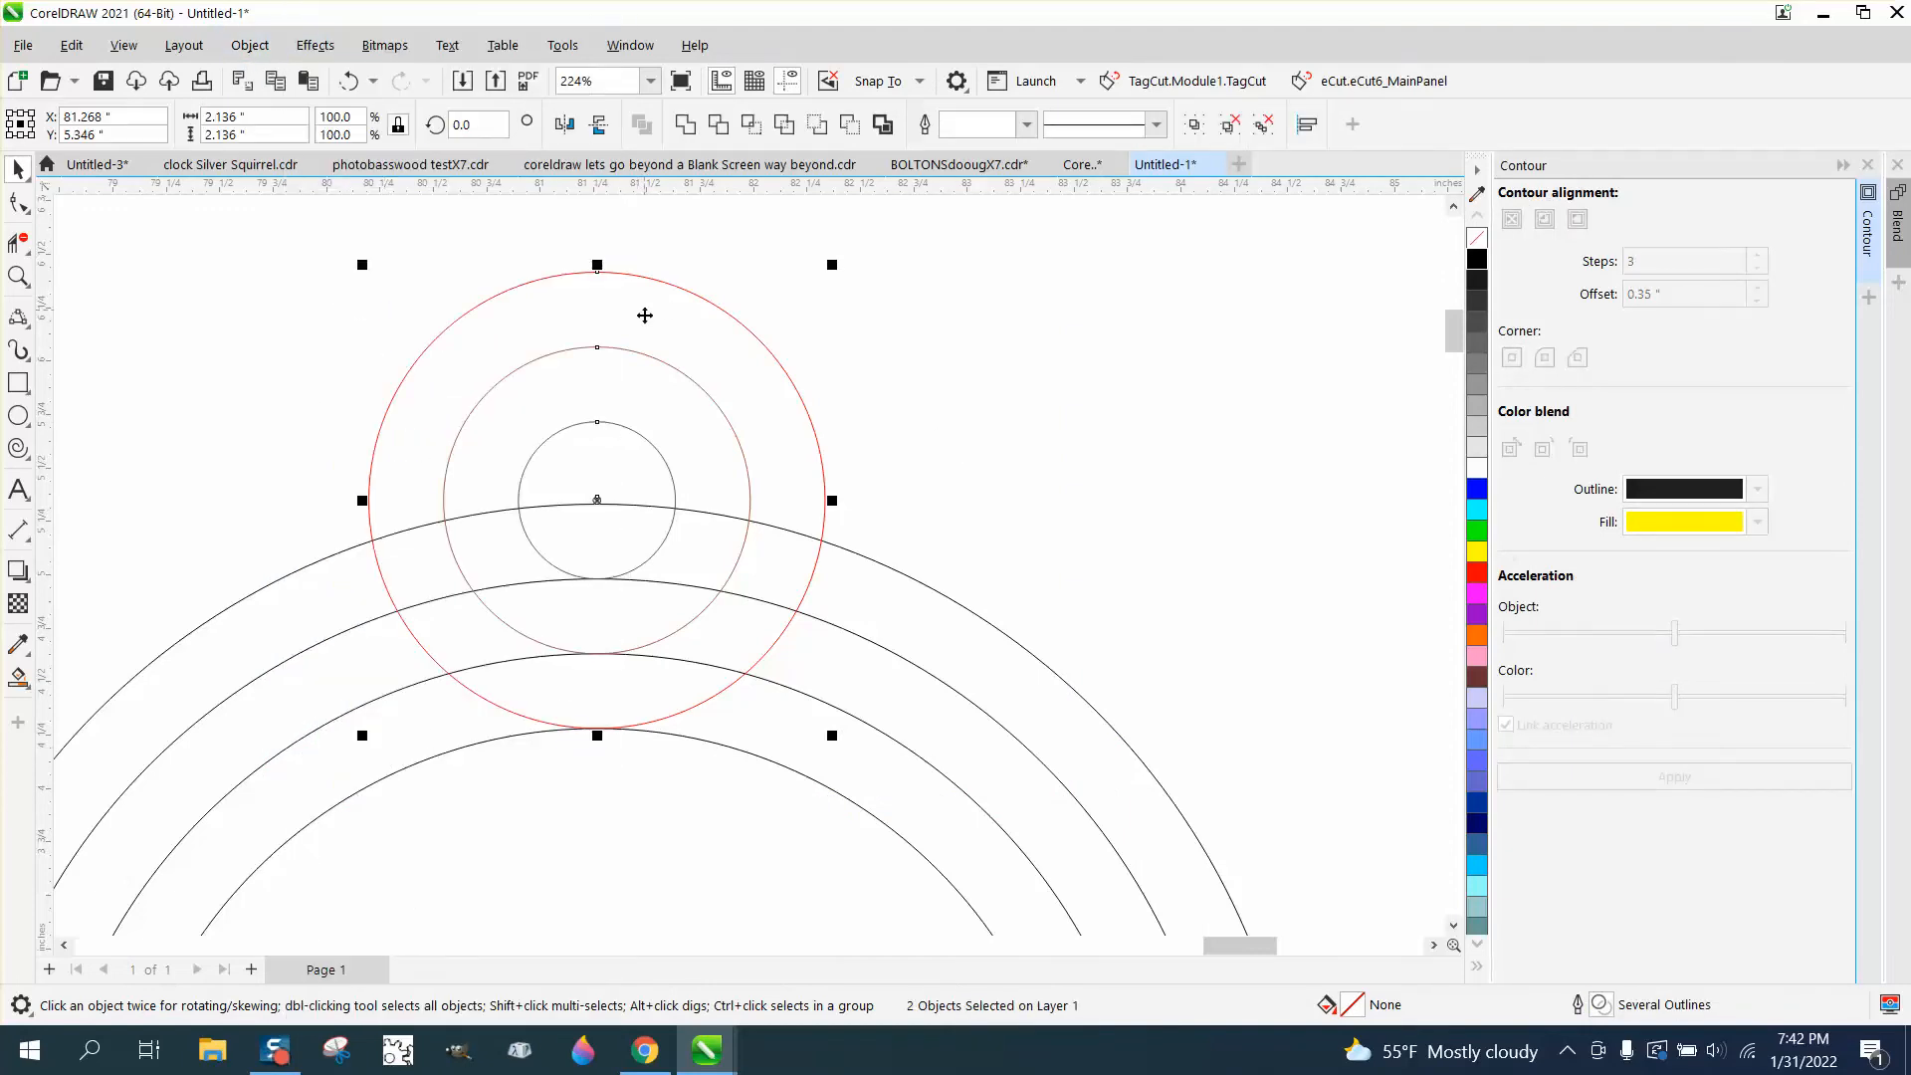
{"action": "right_click", "coordinate": [1476, 259]}
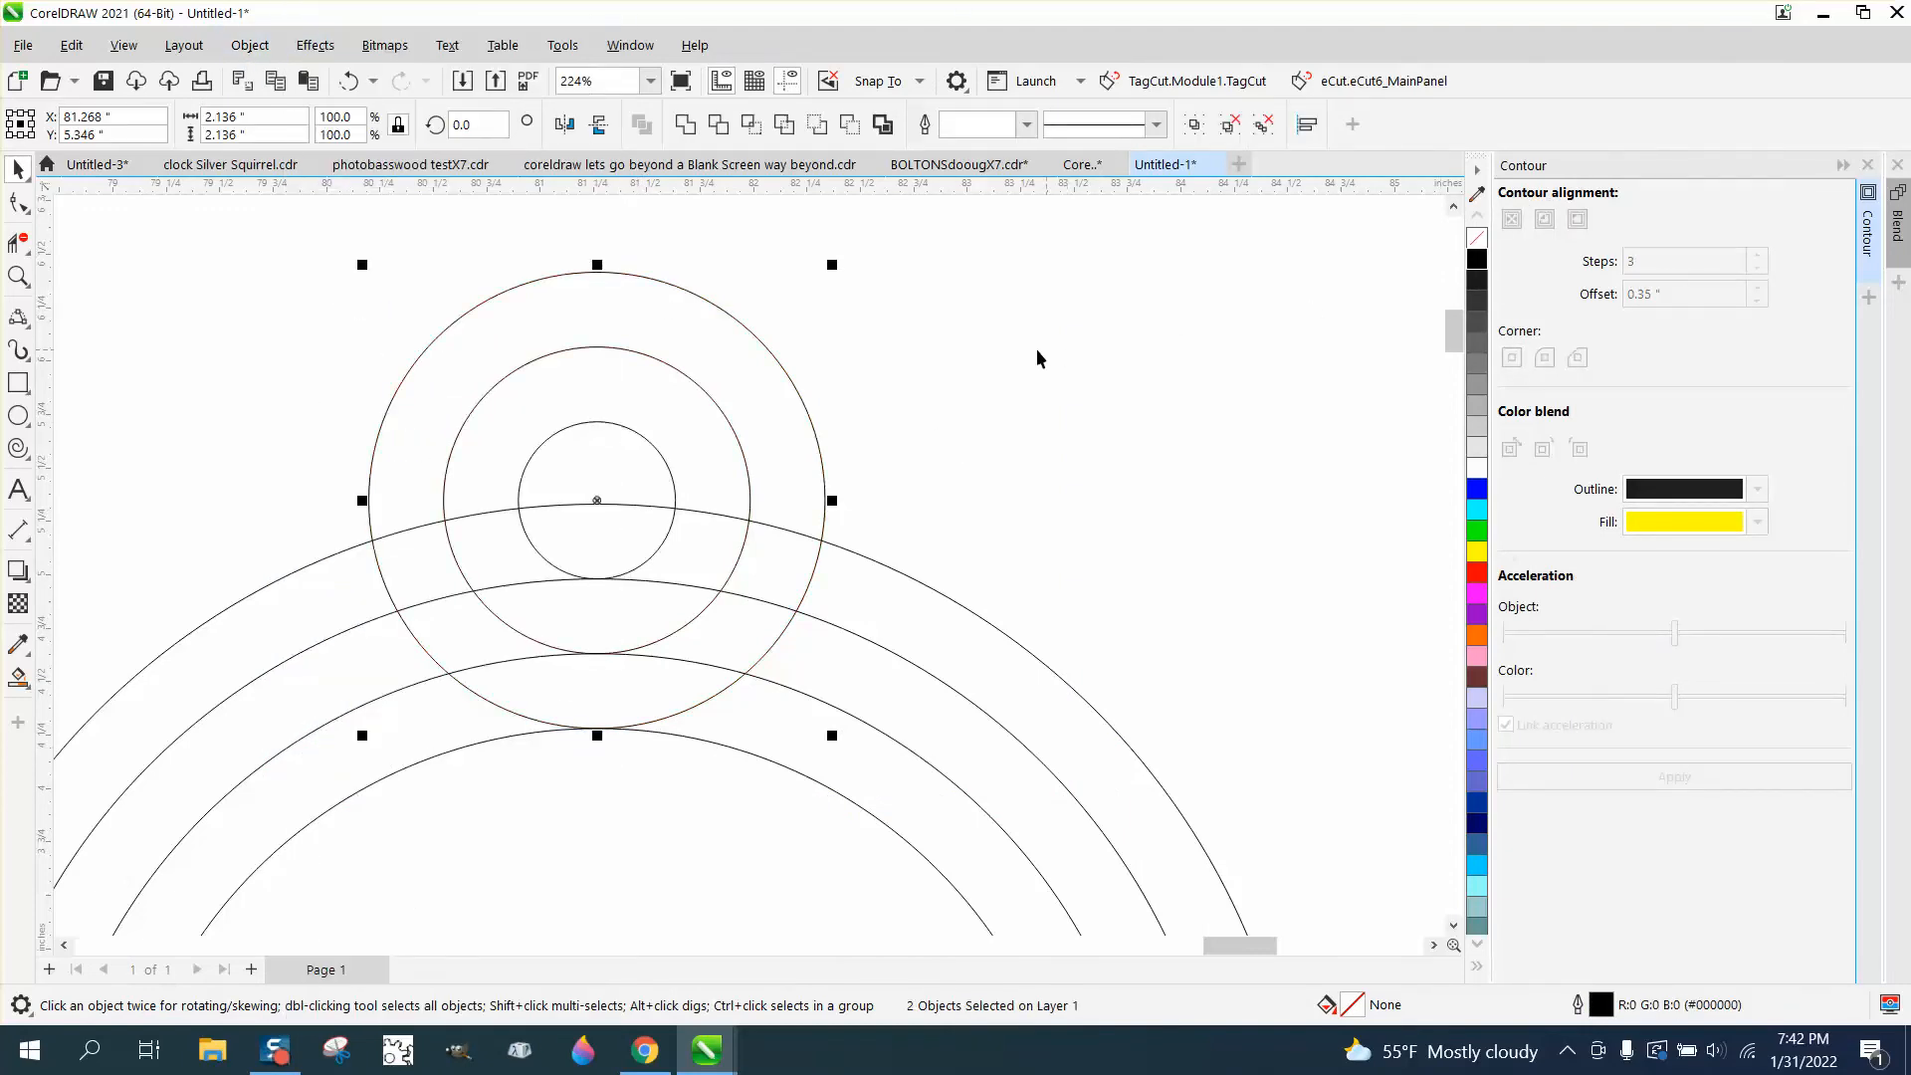
Step: Move the reference sketch bitmap up and to the right so the whole knot sits beside the new rings
{"action": "scroll", "coordinate": [624, 324], "scroll_direction": "down", "scroll_amount": 1}
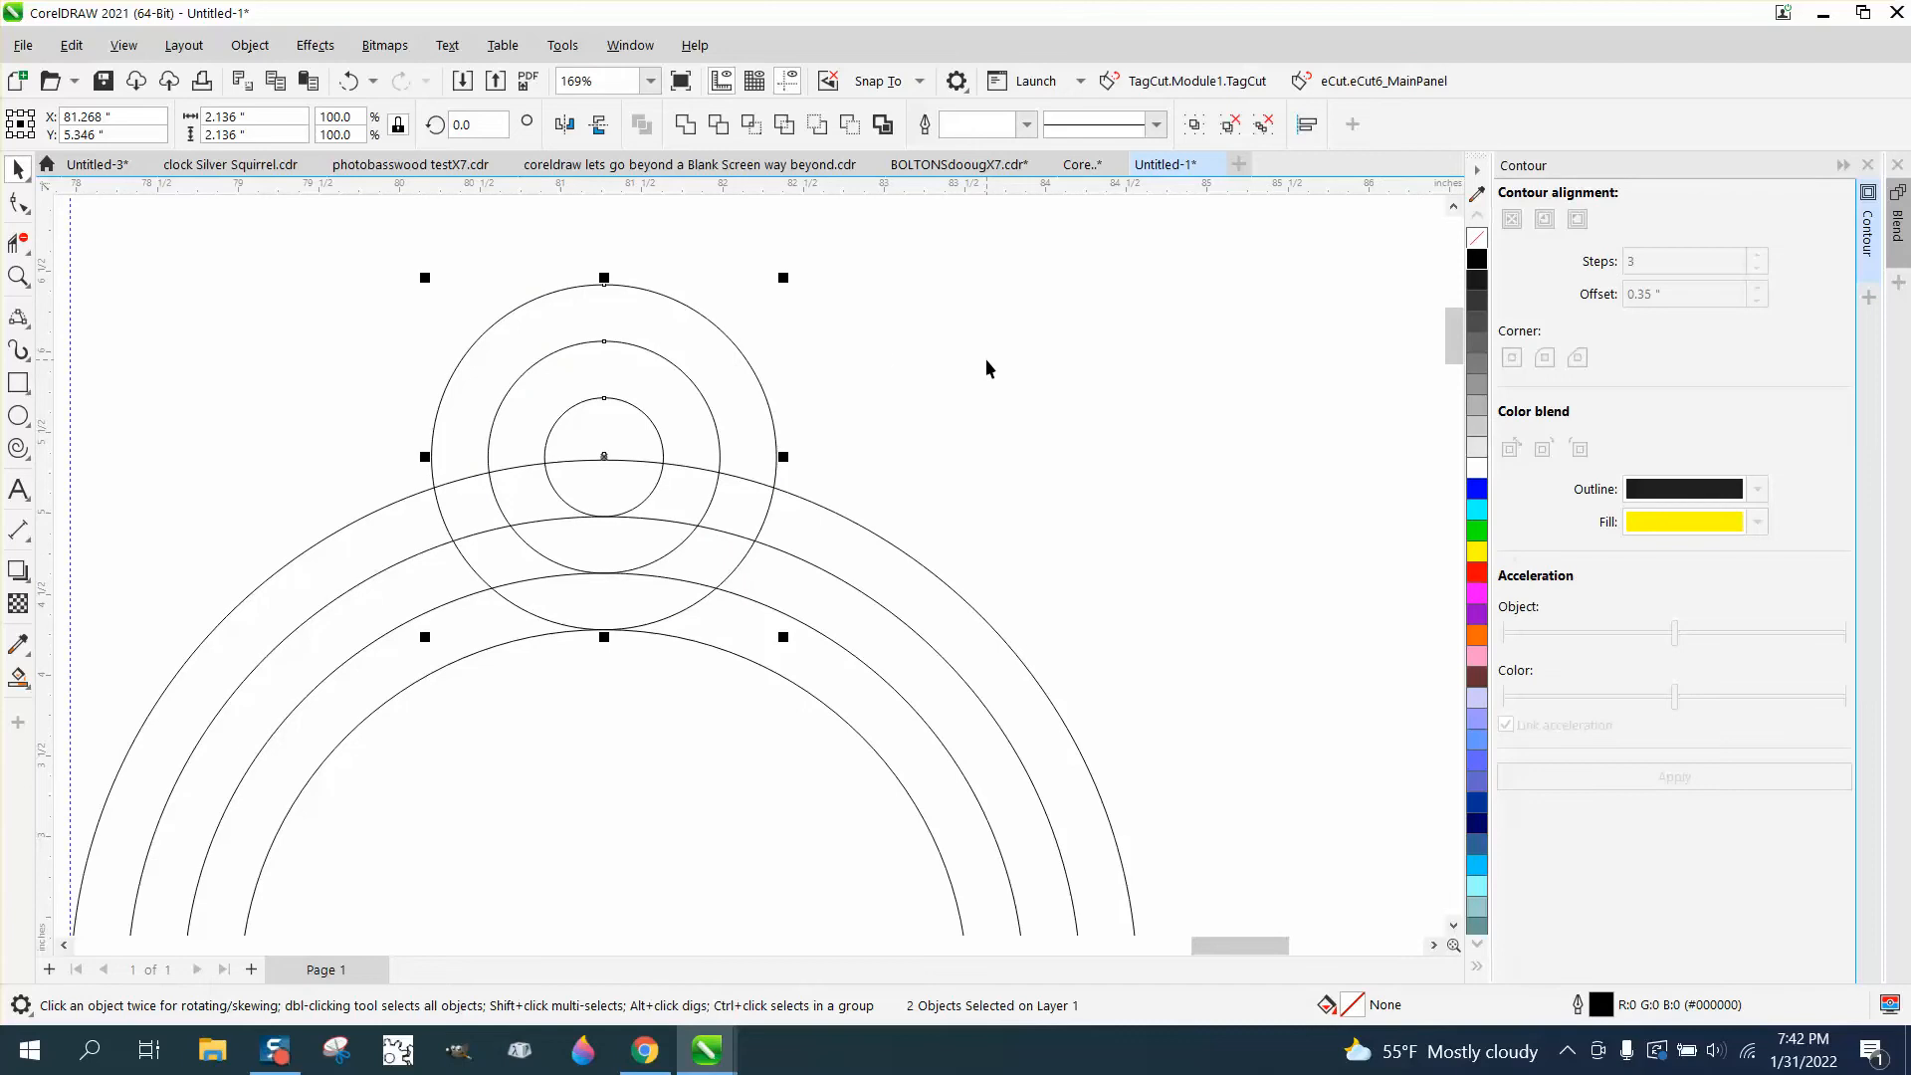
{"action": "scroll", "coordinate": [986, 360], "scroll_direction": "down", "scroll_amount": 1}
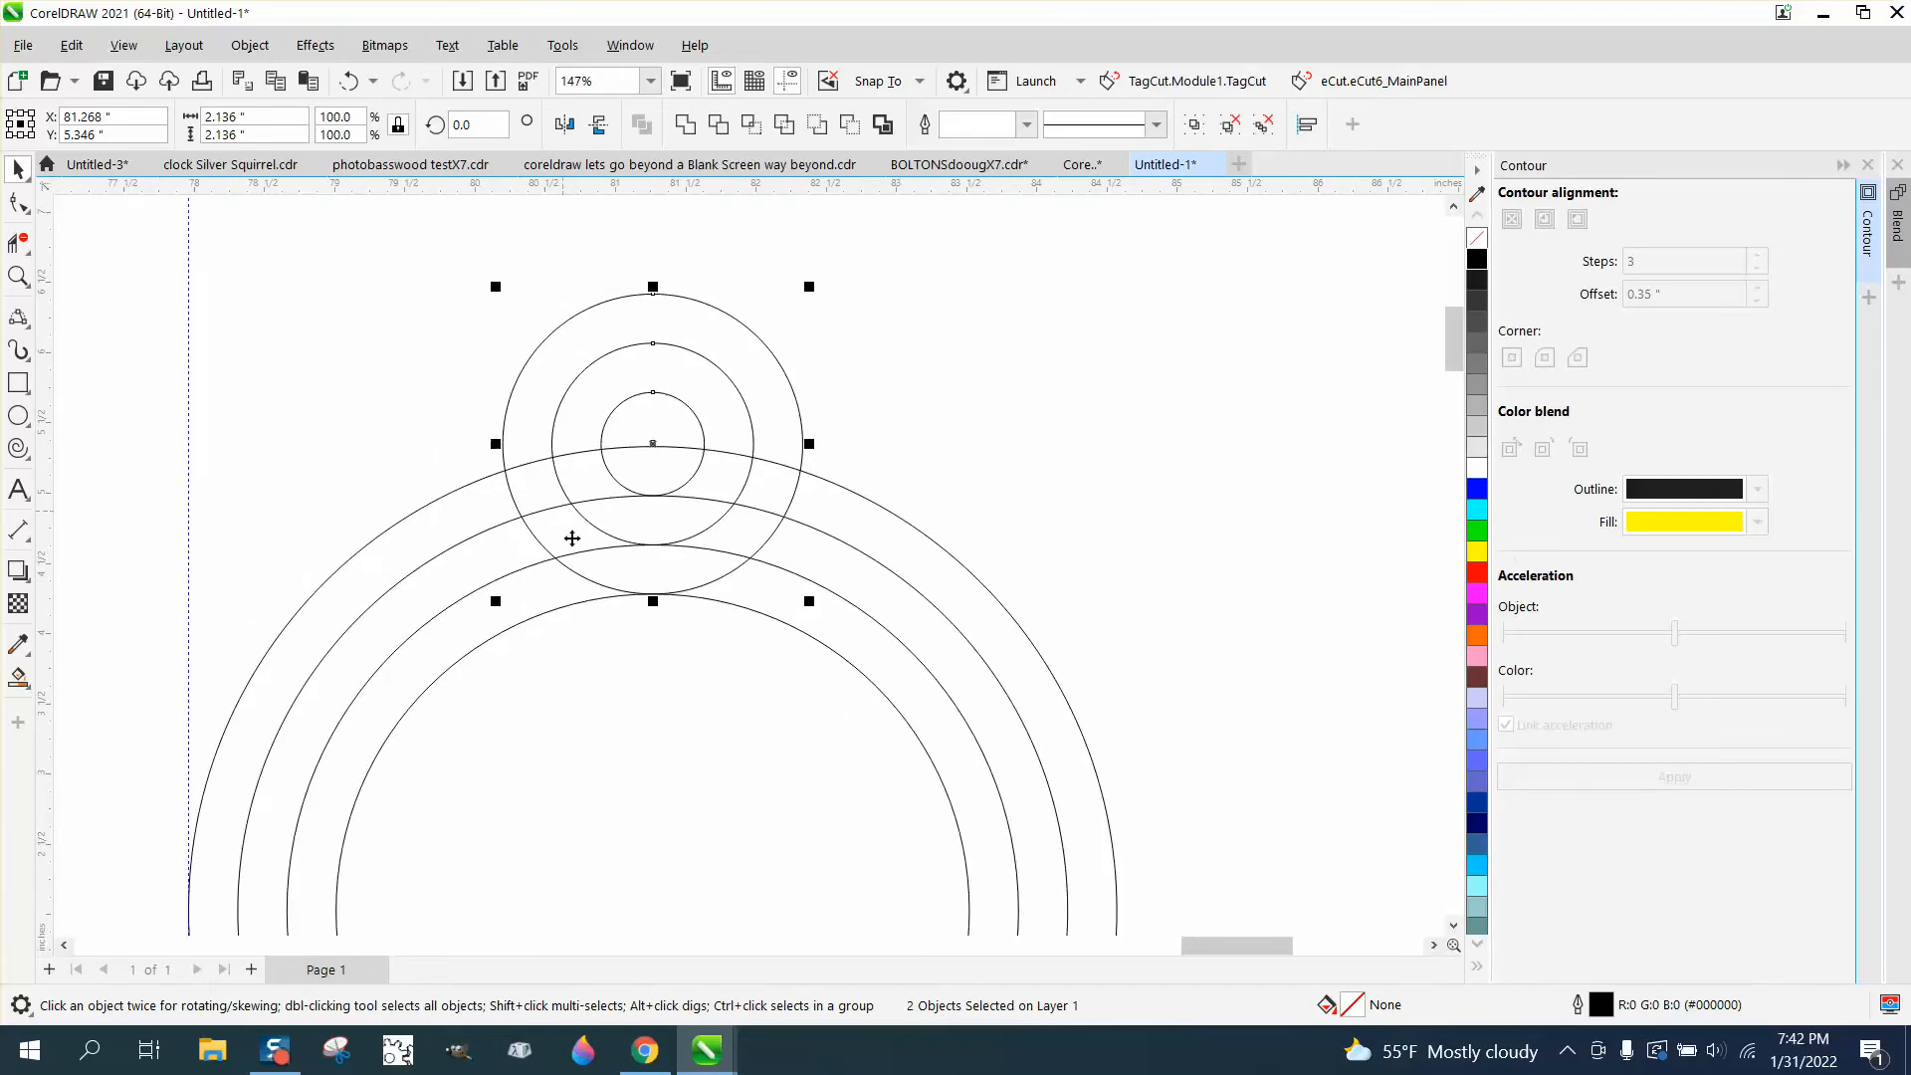
{"action": "scroll", "coordinate": [797, 555], "scroll_direction": "down", "scroll_amount": 4}
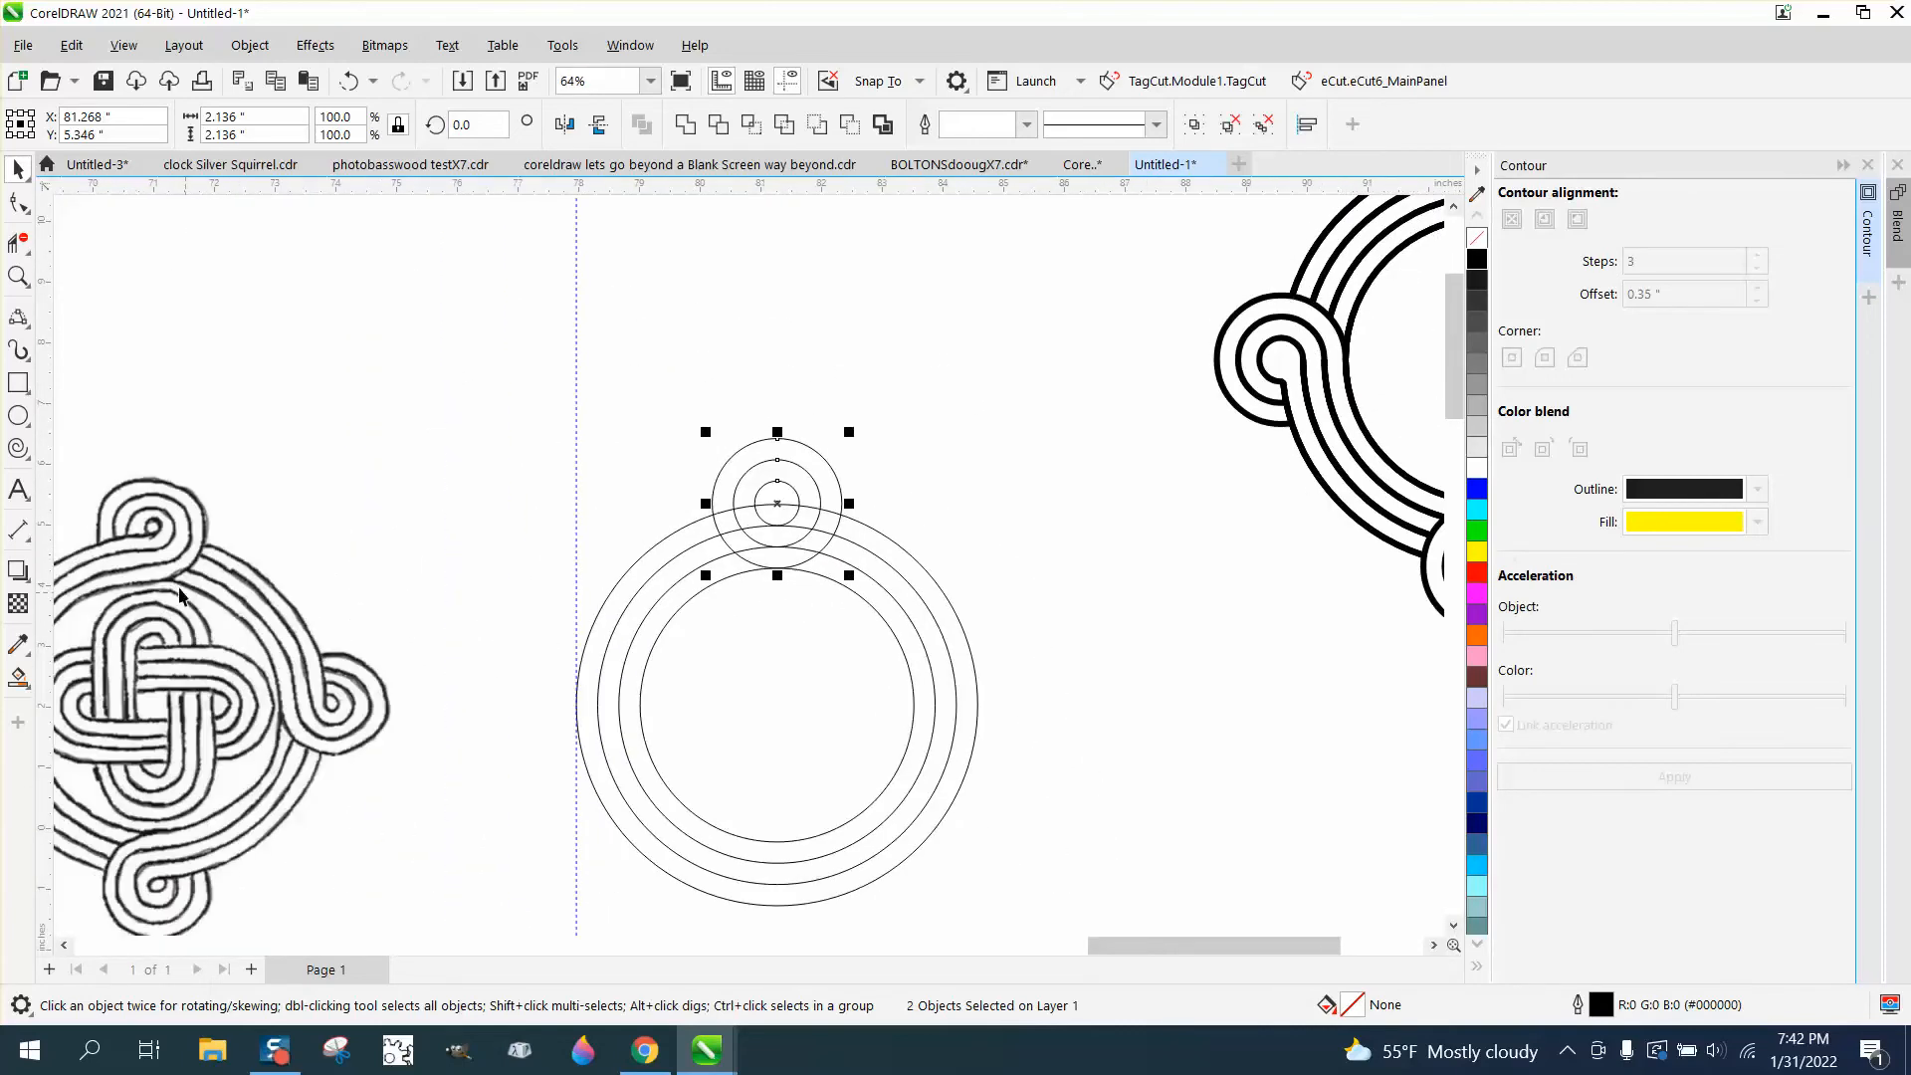
{"action": "left_click_drag", "start_coordinate": [177, 562], "coordinate": [293, 457]}
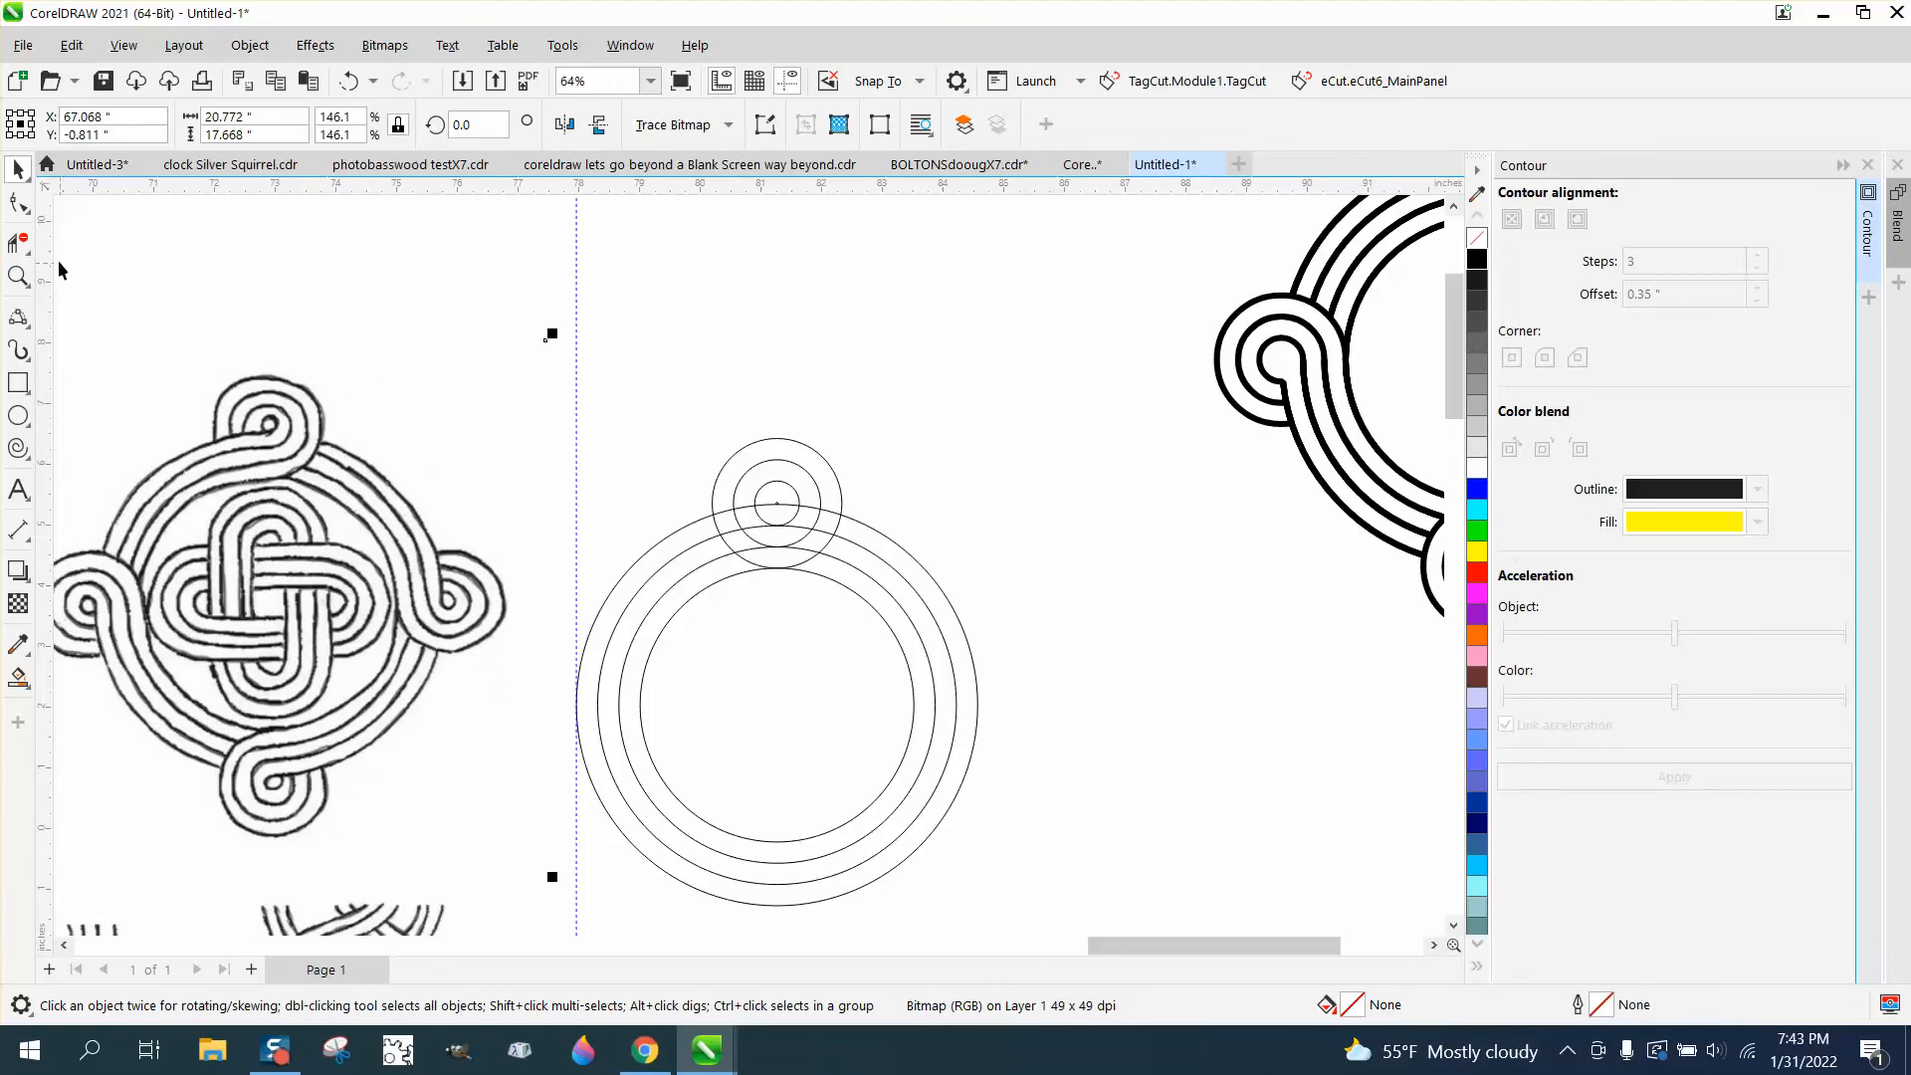
Step: Use Virtual Segment Delete to remove the large-ring segments crossing the lower right part of the small rings
{"action": "left_click", "coordinate": [19, 242]}
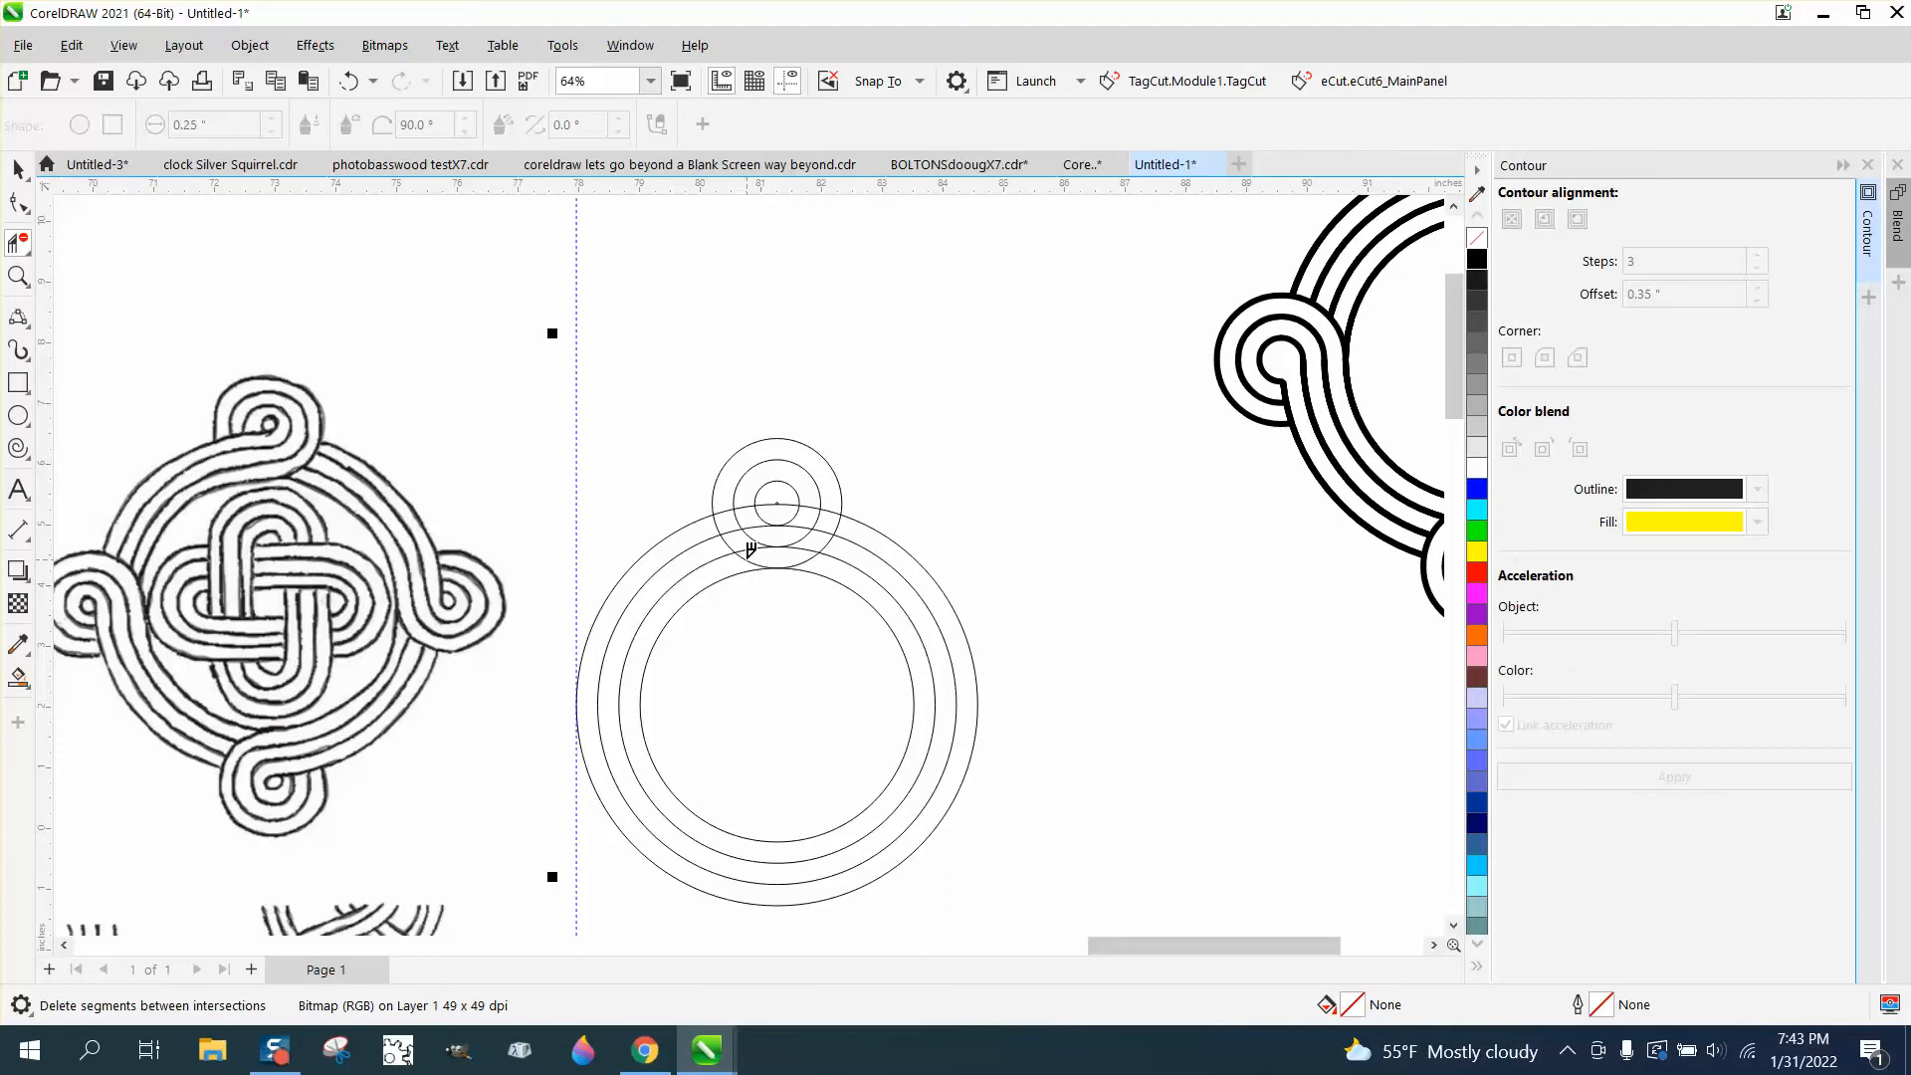
{"action": "left_click", "coordinate": [802, 544]}
{"action": "left_click", "coordinate": [825, 534]}
{"action": "left_click", "coordinate": [827, 510]}
{"action": "left_click", "coordinate": [349, 83]}
{"action": "left_click", "coordinate": [350, 82]}
{"action": "left_click", "coordinate": [822, 522]}
{"action": "left_click", "coordinate": [807, 547]}
{"action": "left_click", "coordinate": [800, 526]}
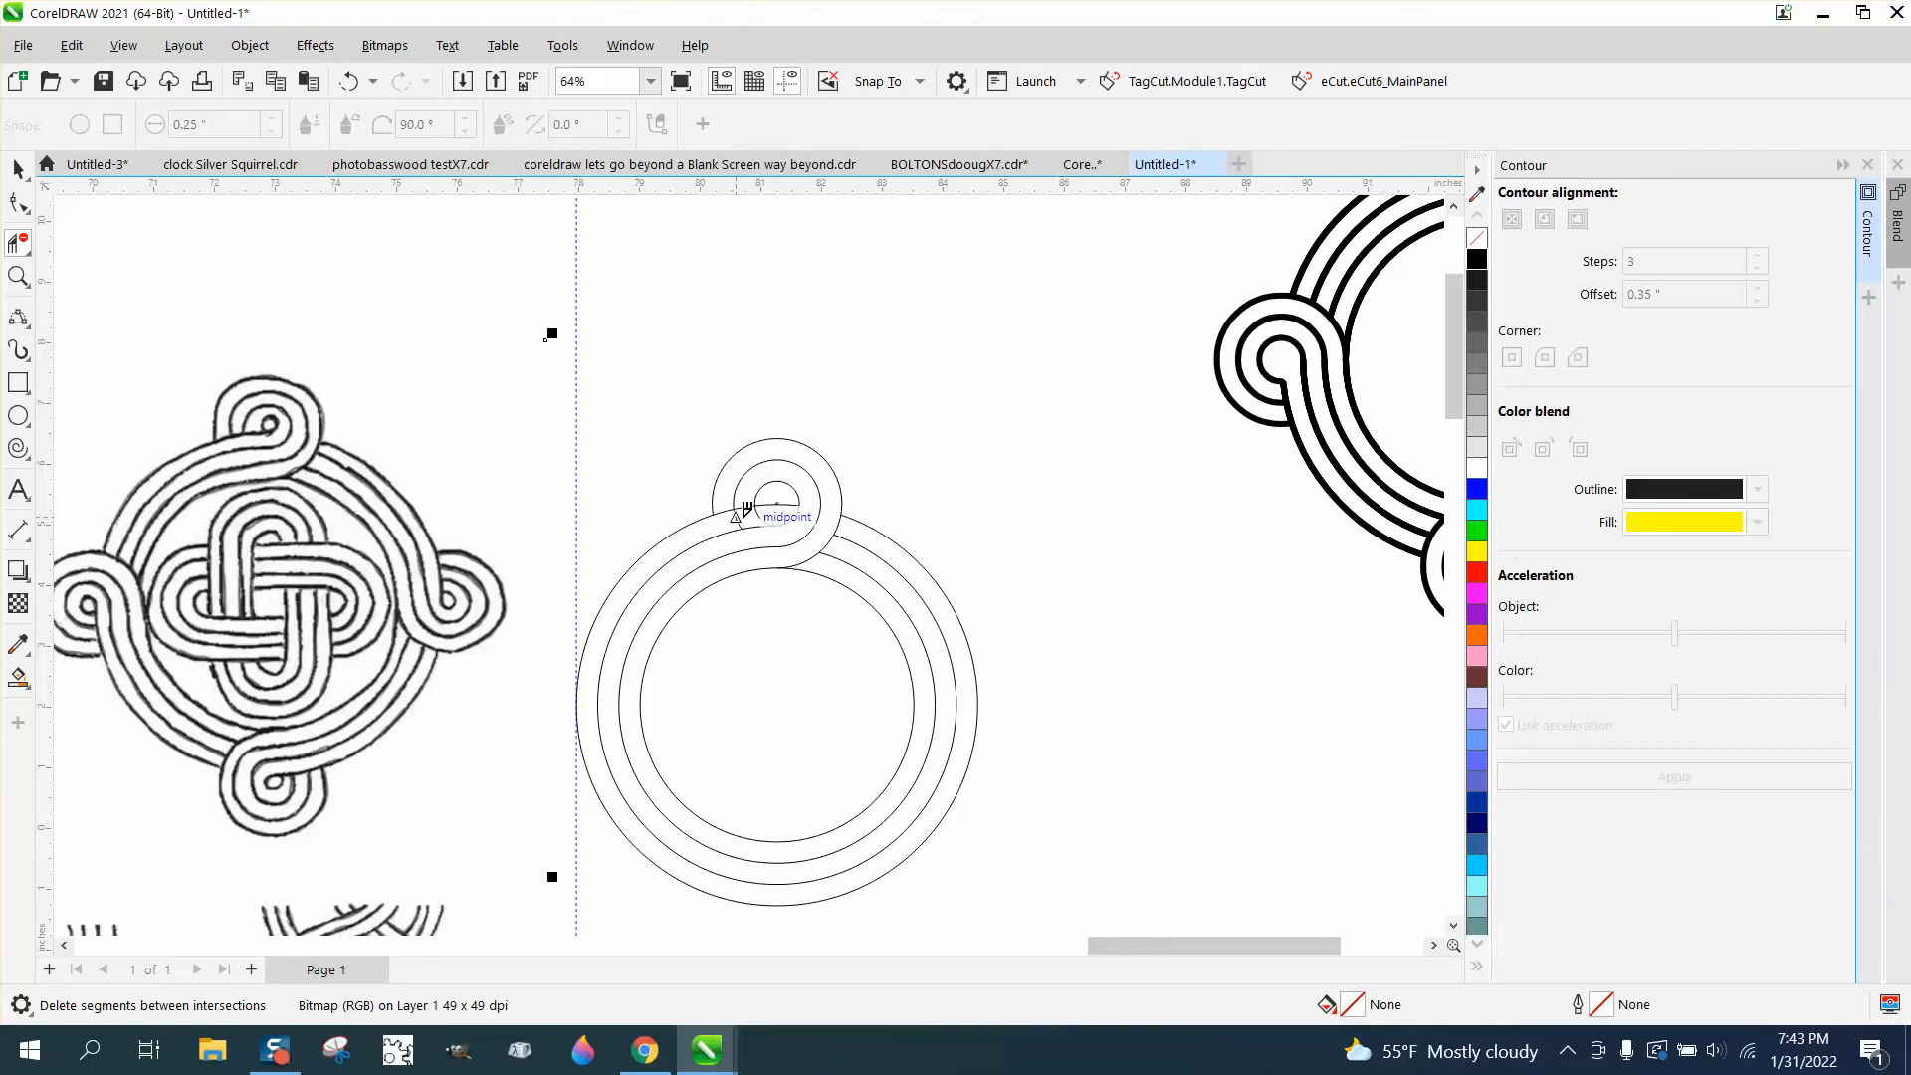
Step: Delete the leftover crossing segments inside the small loop so its strands flow into the large ring's left side
{"action": "left_click", "coordinate": [754, 512]}
{"action": "left_click", "coordinate": [789, 500]}
{"action": "left_click", "coordinate": [768, 506]}
Step: Place a horizontal and a vertical guideline crossing at the centre of the large contoured rings
{"action": "scroll", "coordinate": [767, 479], "scroll_direction": "down", "scroll_amount": 1}
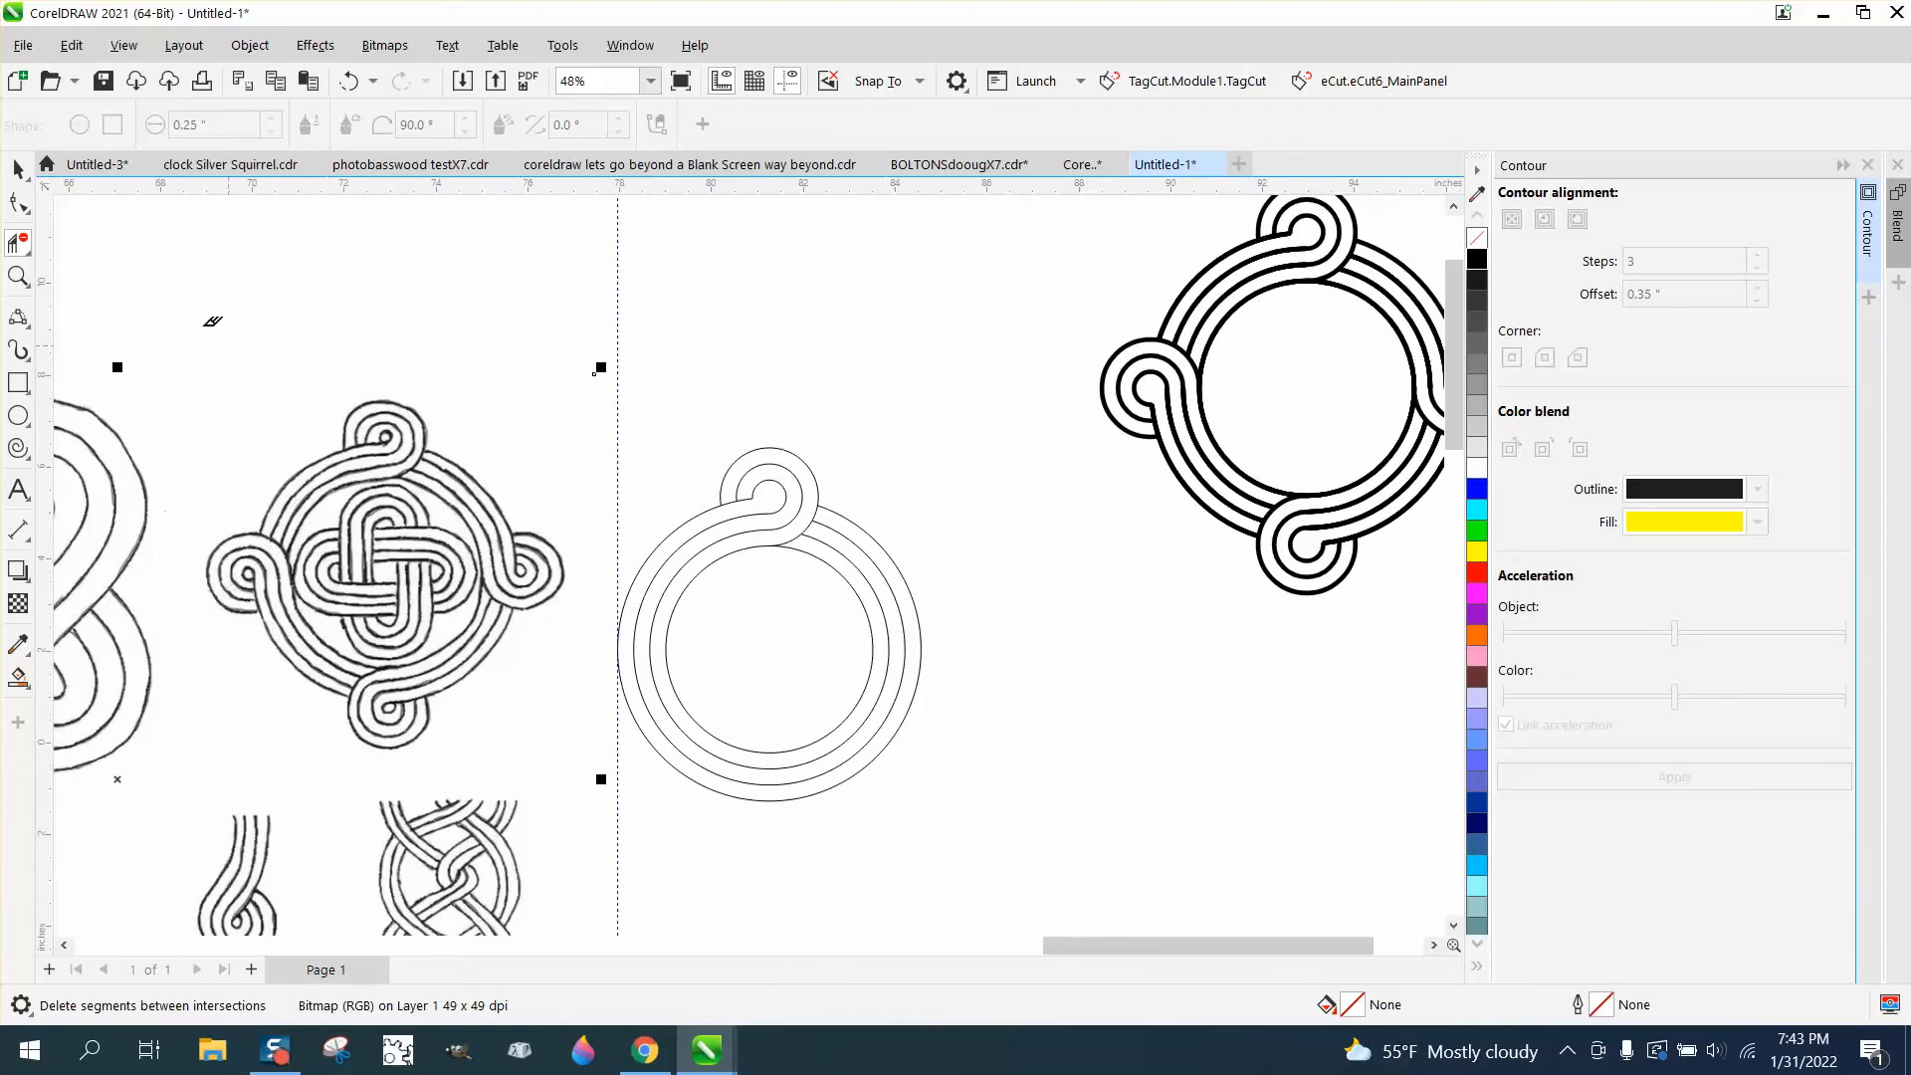
{"action": "left_click", "coordinate": [20, 173]}
{"action": "left_click", "coordinate": [828, 573]}
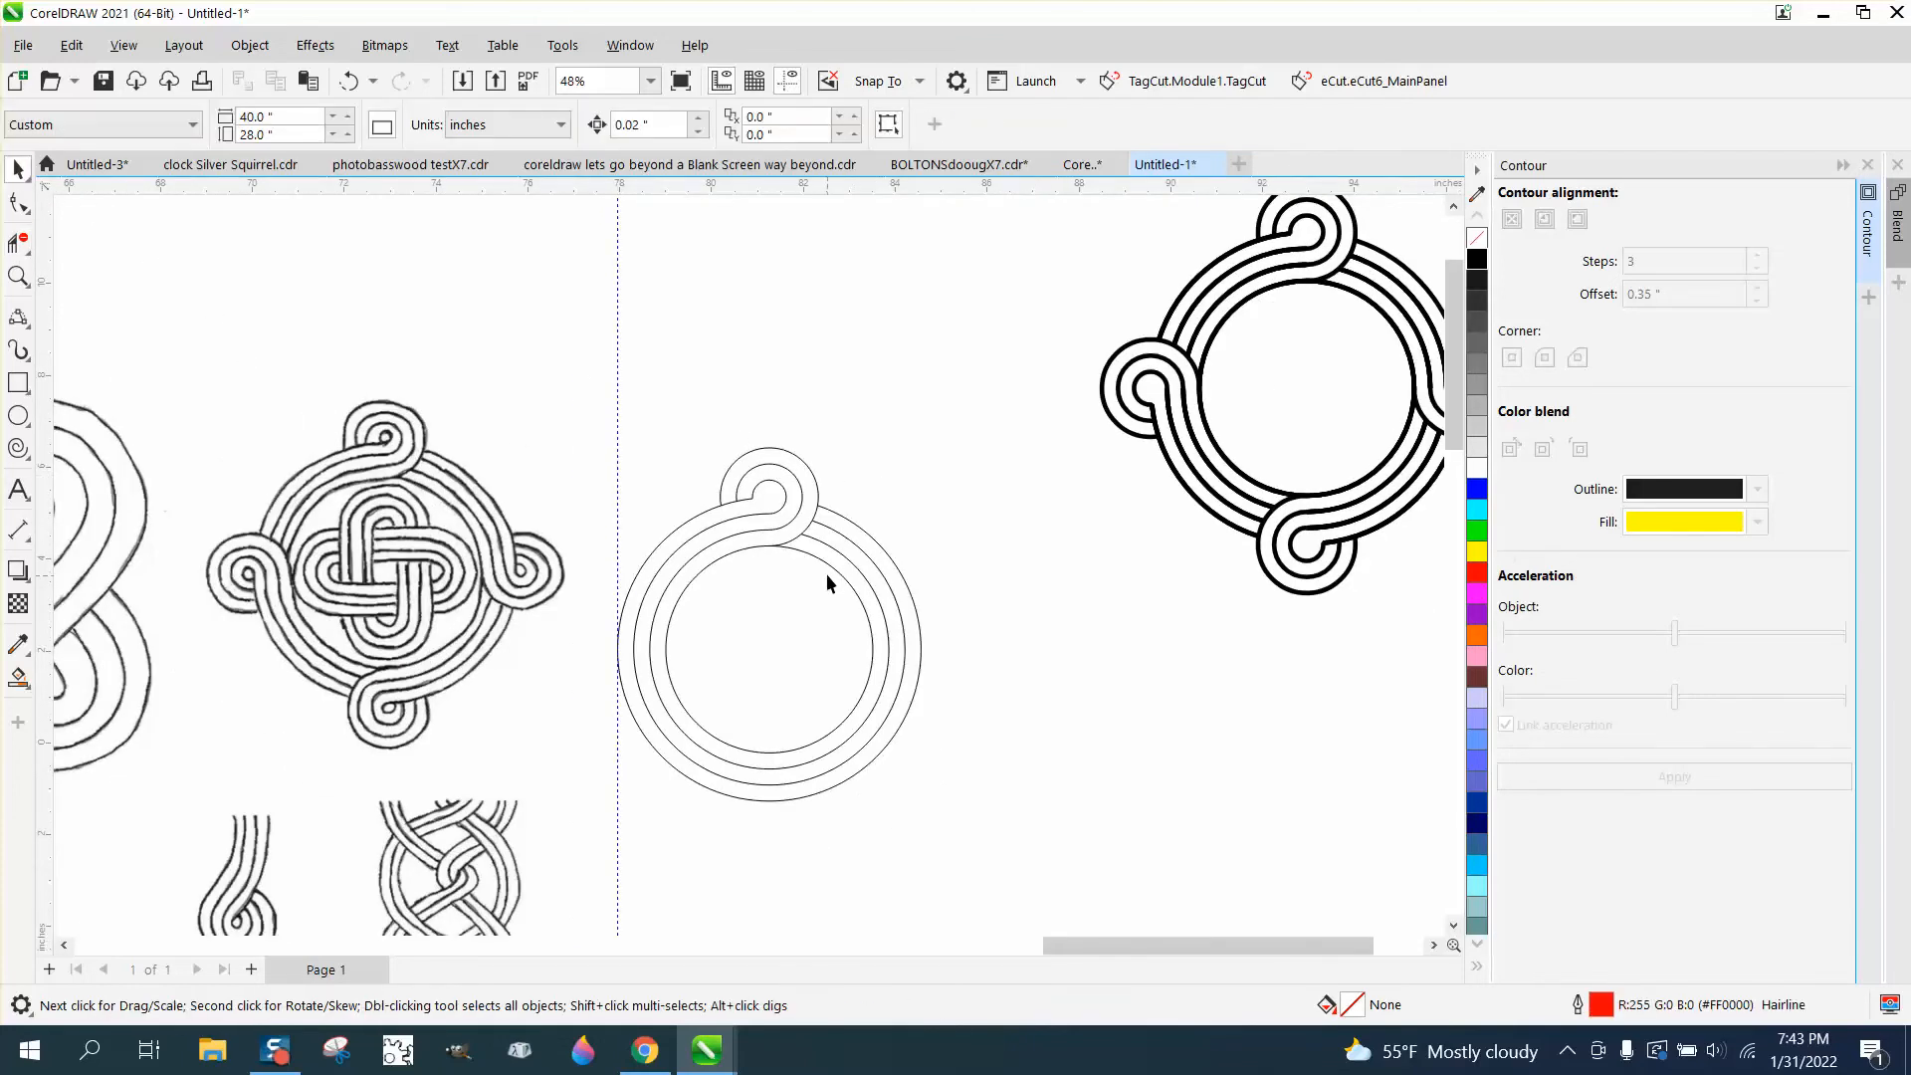
{"action": "left_click", "coordinate": [834, 568]}
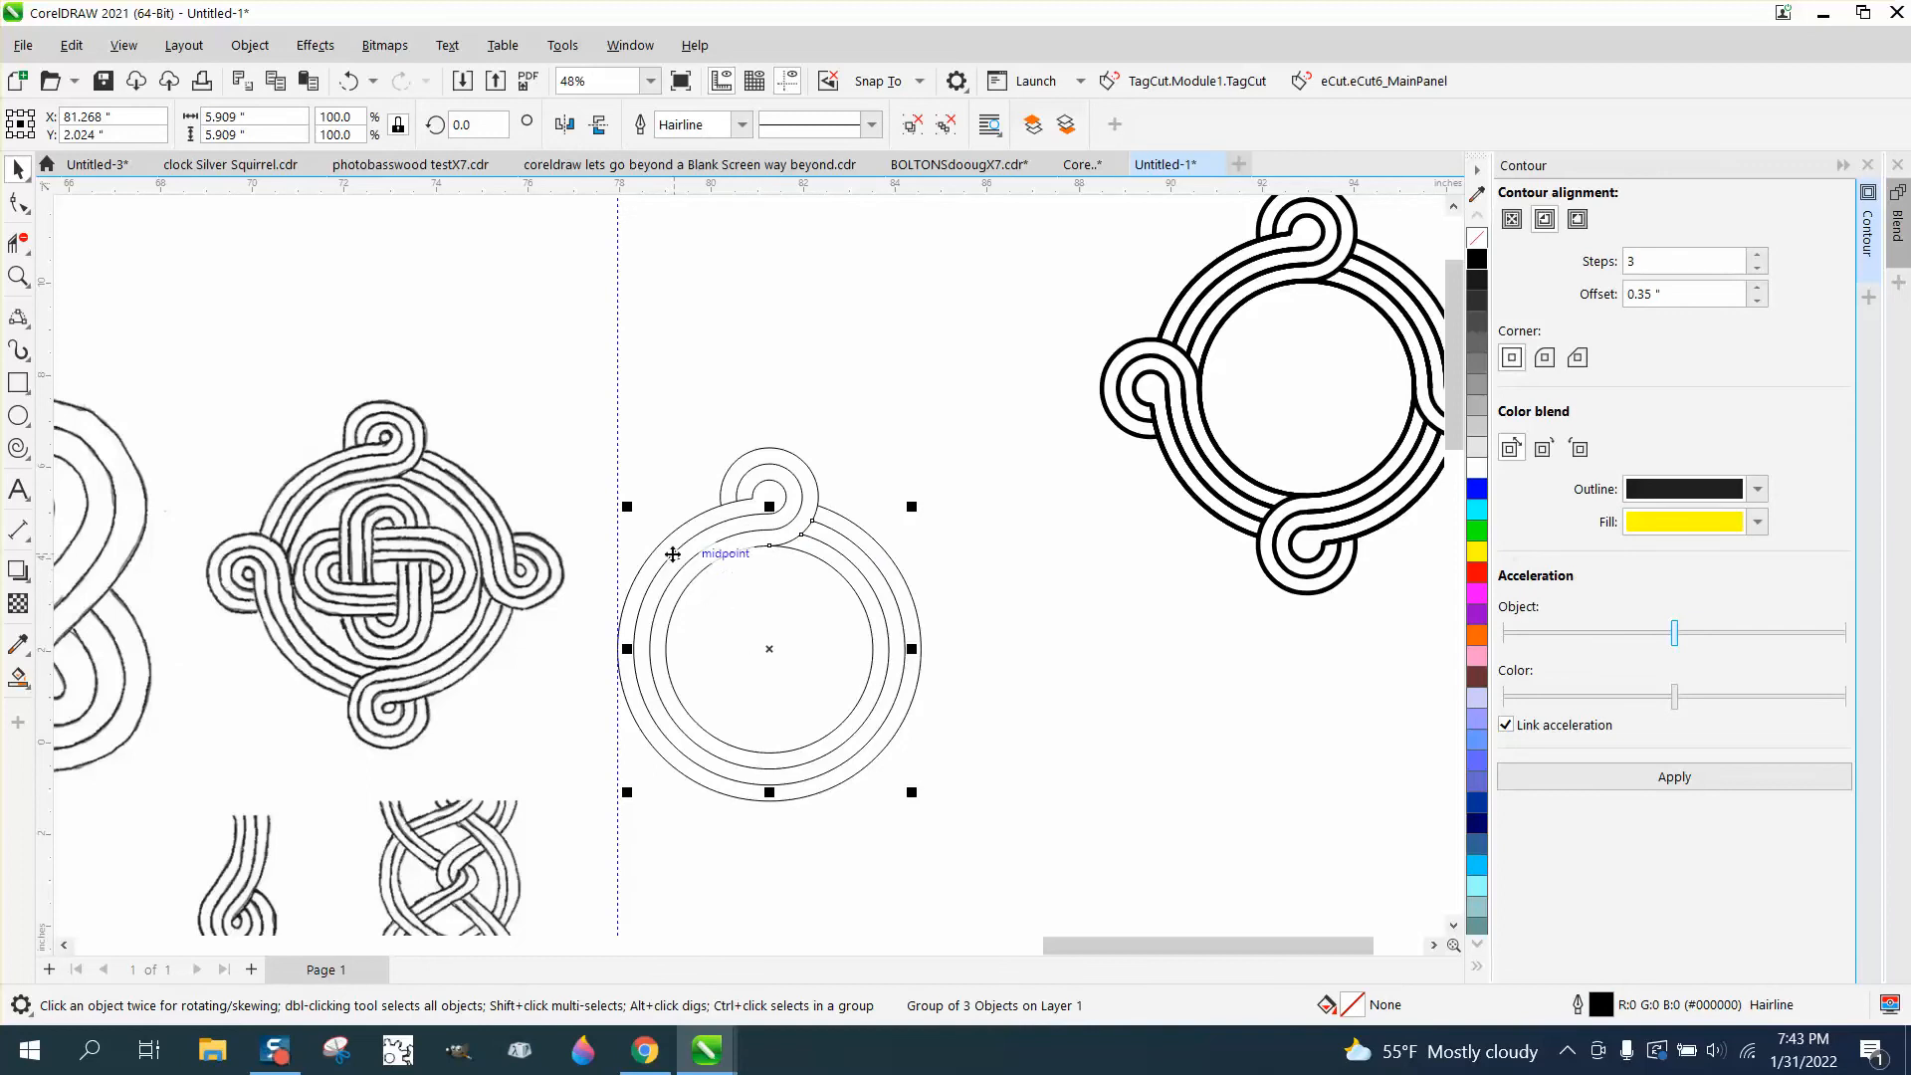
{"action": "left_click_drag", "start_coordinate": [620, 539], "coordinate": [769, 649]}
{"action": "left_click_drag", "start_coordinate": [822, 185], "coordinate": [769, 649]}
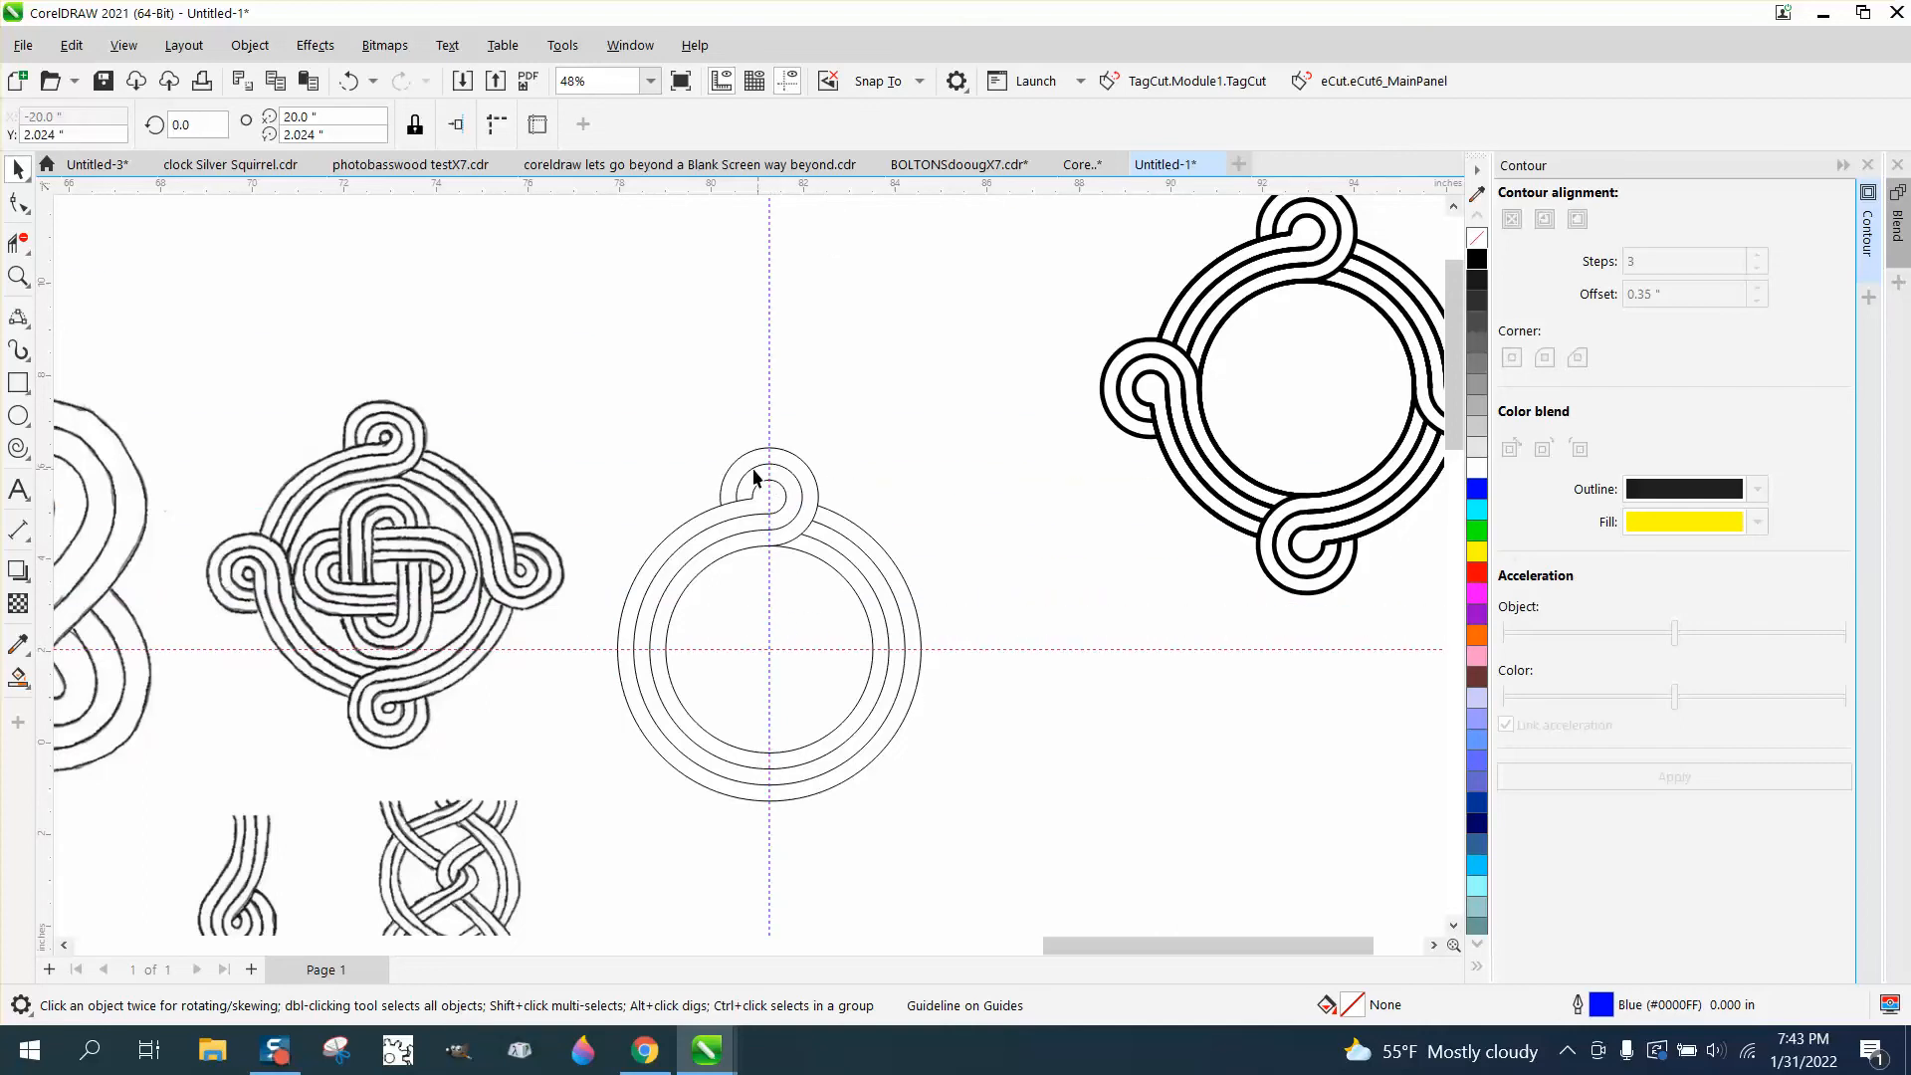
Step: Group the rings with their small loop and move the group's rotation centre to the guideline intersection
{"action": "scroll", "coordinate": [757, 466], "scroll_direction": "down", "scroll_amount": 1}
{"action": "mouse_move", "coordinate": [619, 435]}
{"action": "left_mouse_down"}
{"action": "mouse_move", "coordinate": [796, 669]}
{"action": "mouse_move", "coordinate": [545, 382]}
{"action": "mouse_move", "coordinate": [575, 370]}
{"action": "left_mouse_up"}
{"action": "left_click_drag", "start_coordinate": [975, 738], "coordinate": [978, 744]}
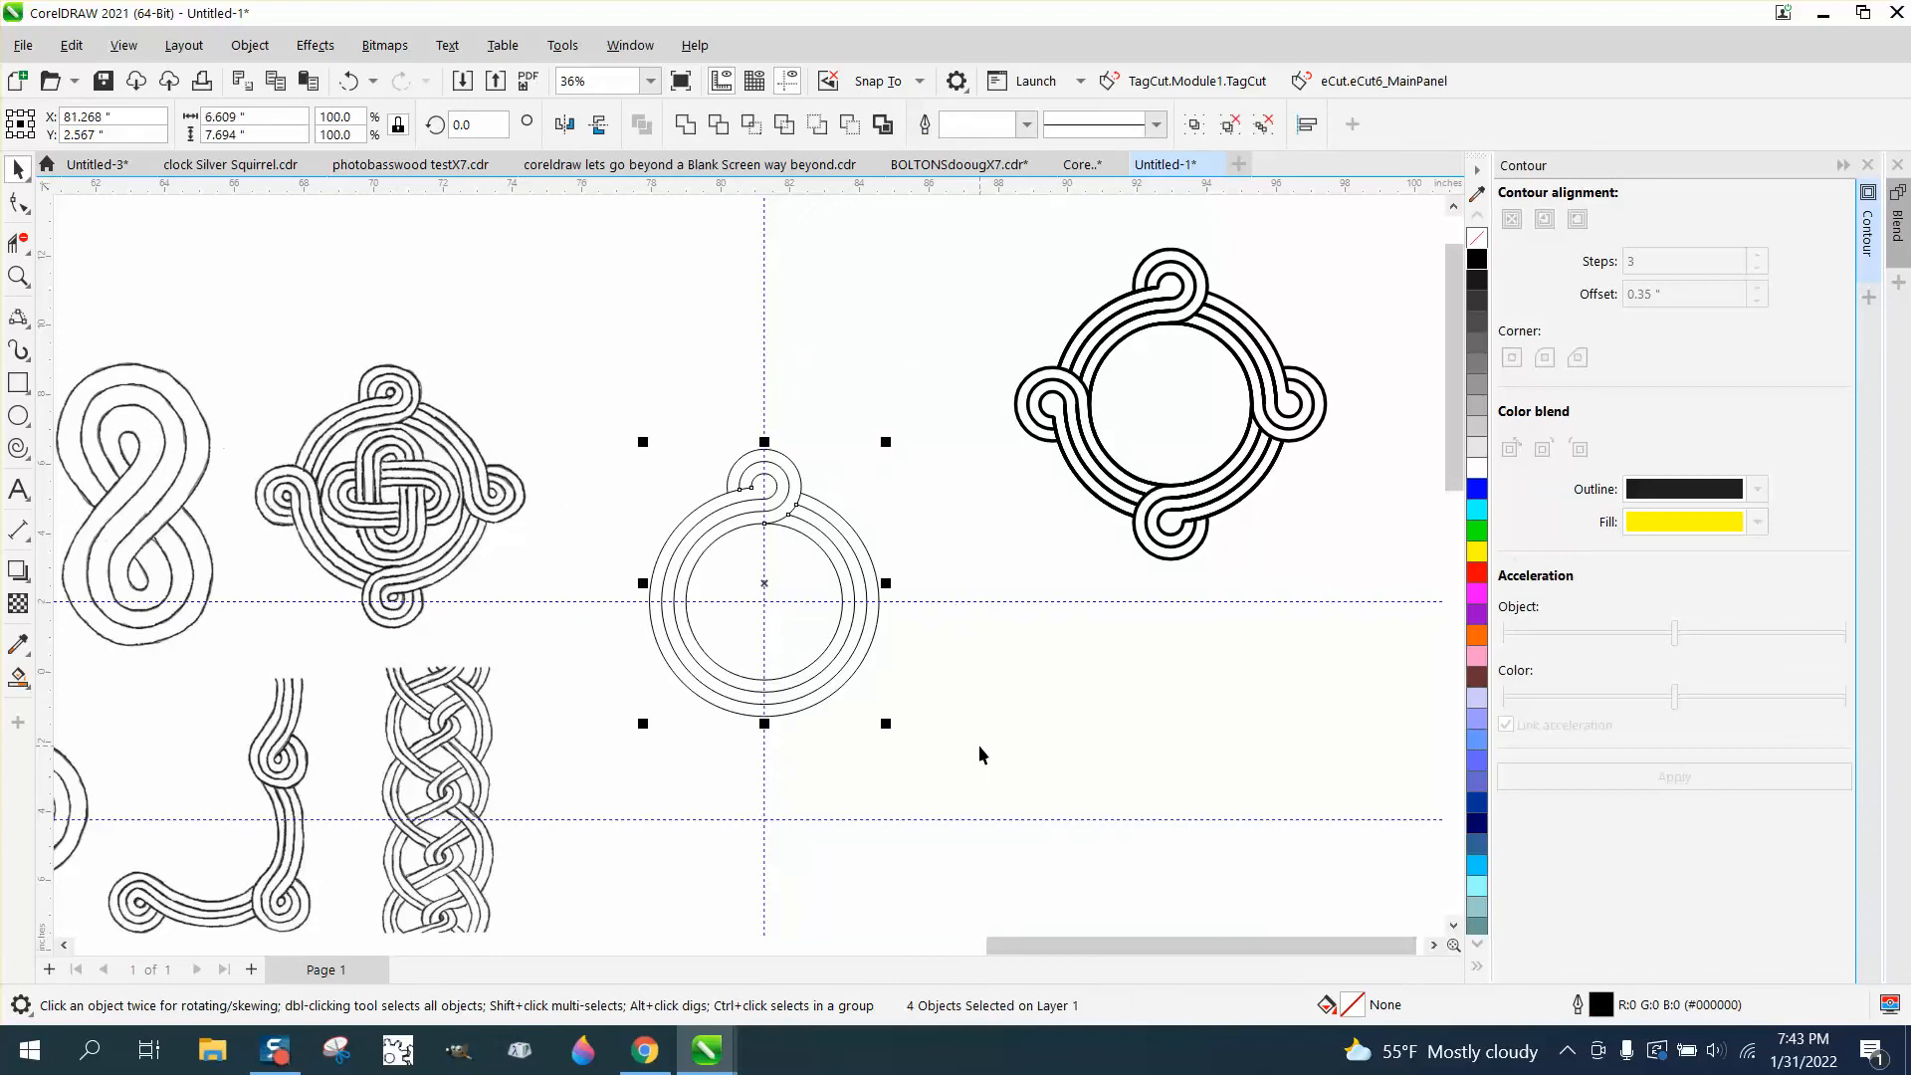
{"action": "key", "text": "ctrl+g"}
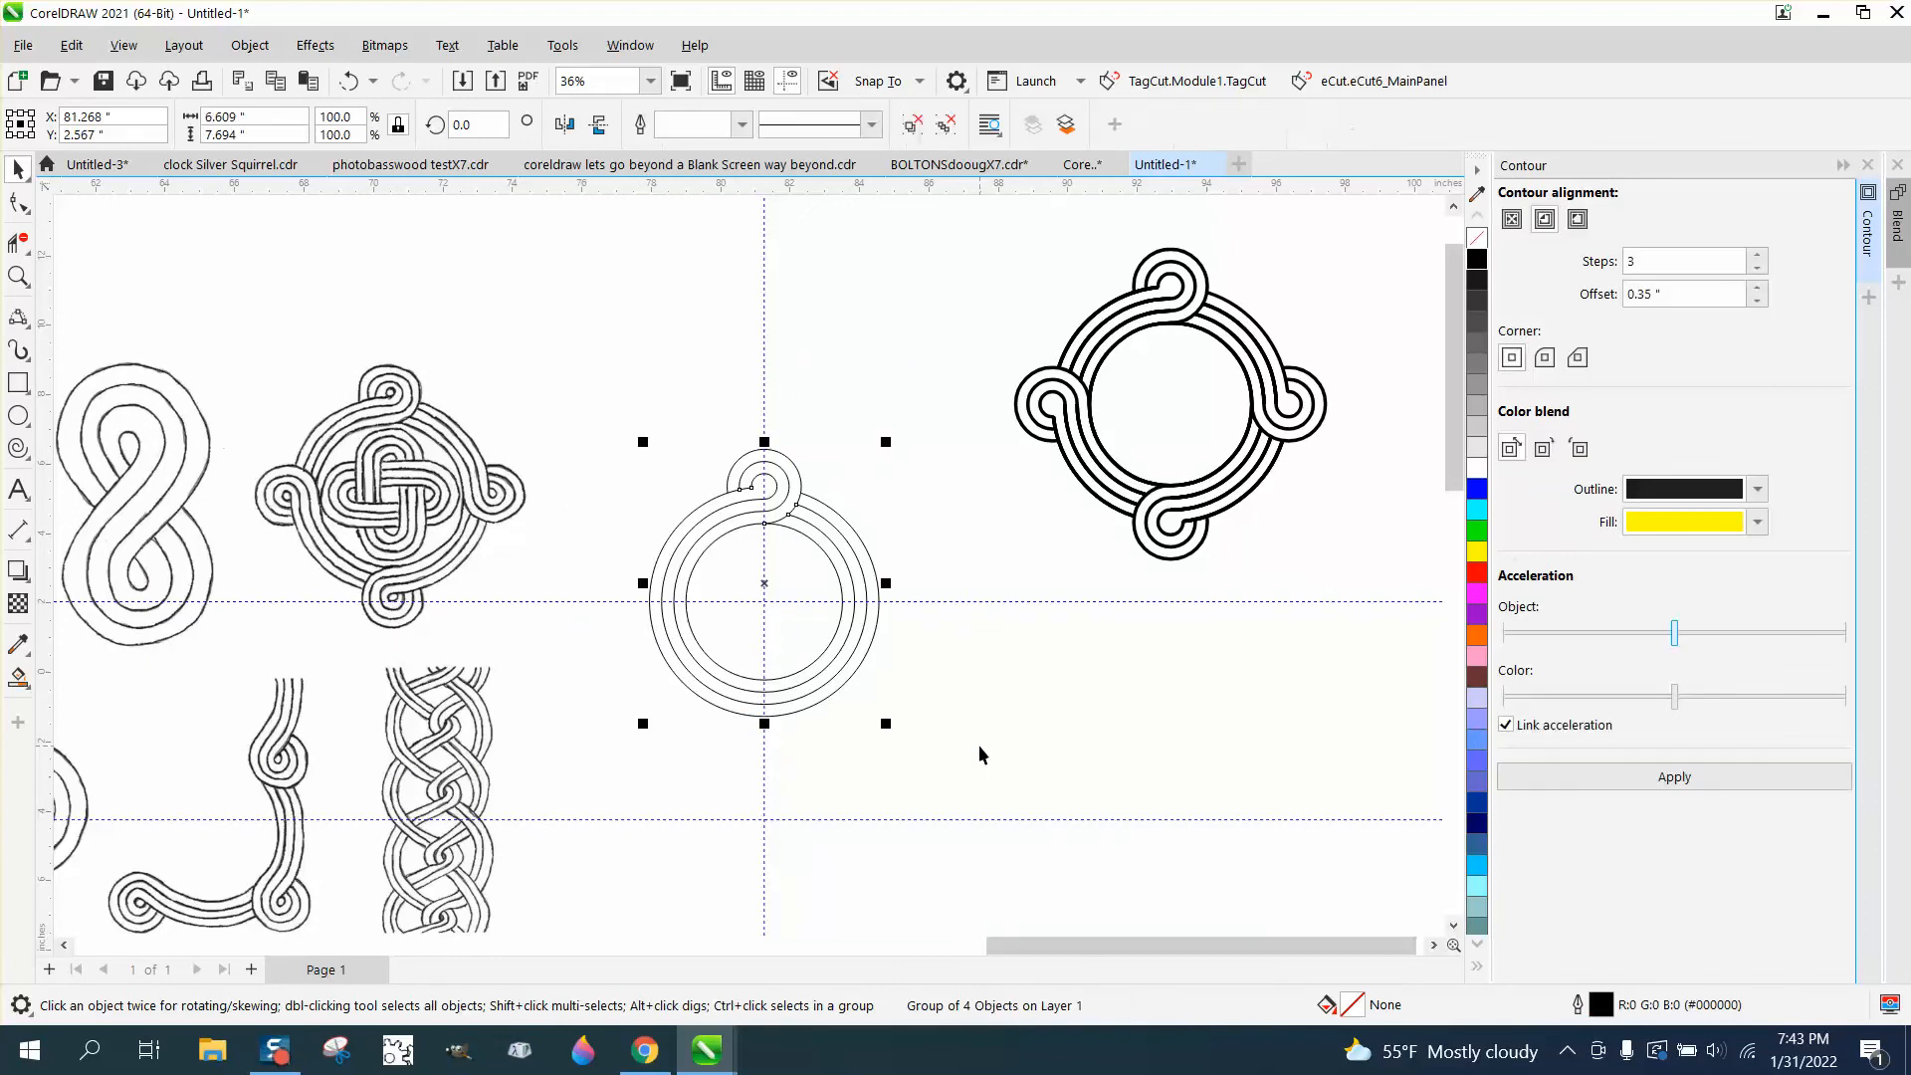
{"action": "left_click", "coordinate": [764, 583]}
{"action": "left_click_drag", "start_coordinate": [765, 583], "coordinate": [764, 602]}
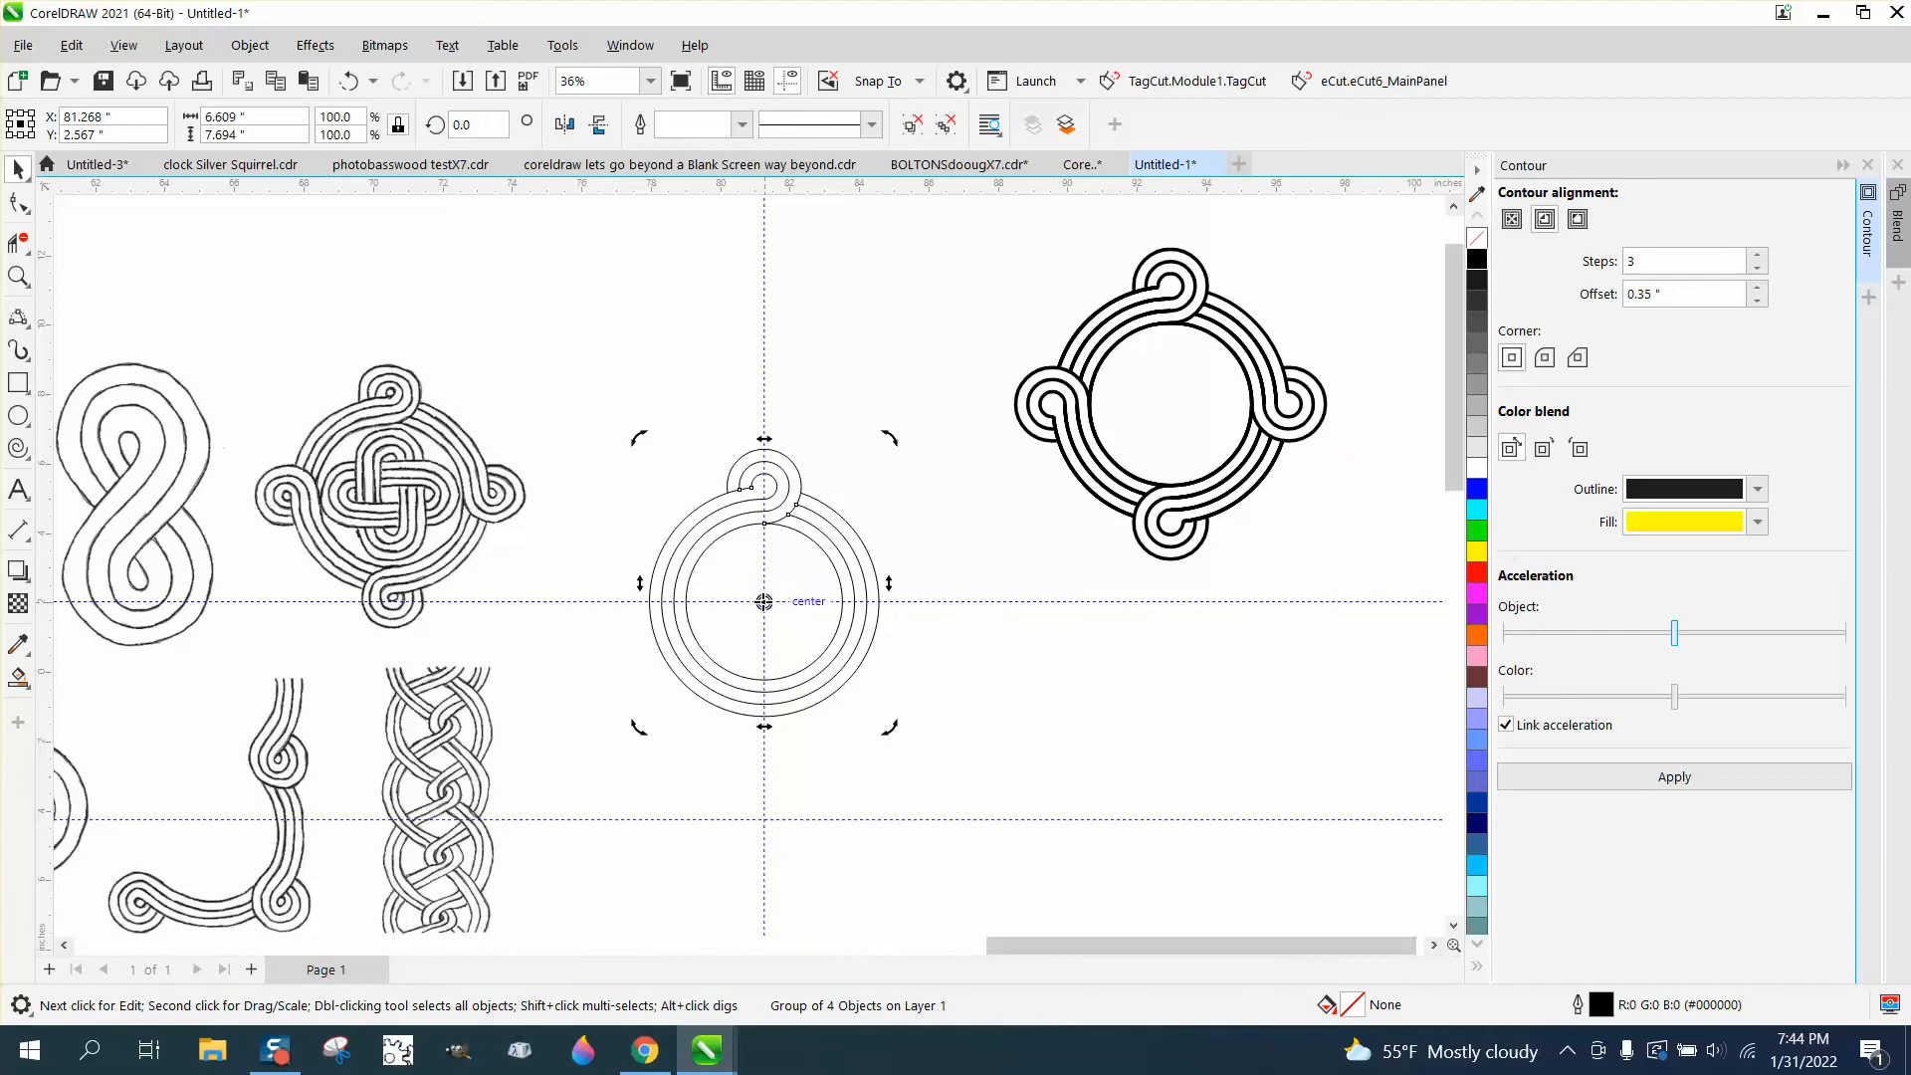
Step: Make copies of the ring group rotated in 90-degree increments about the centre so loops sit on all four sides
{"action": "double_click", "coordinate": [503, 125]}
{"action": "type", "text": "90"}
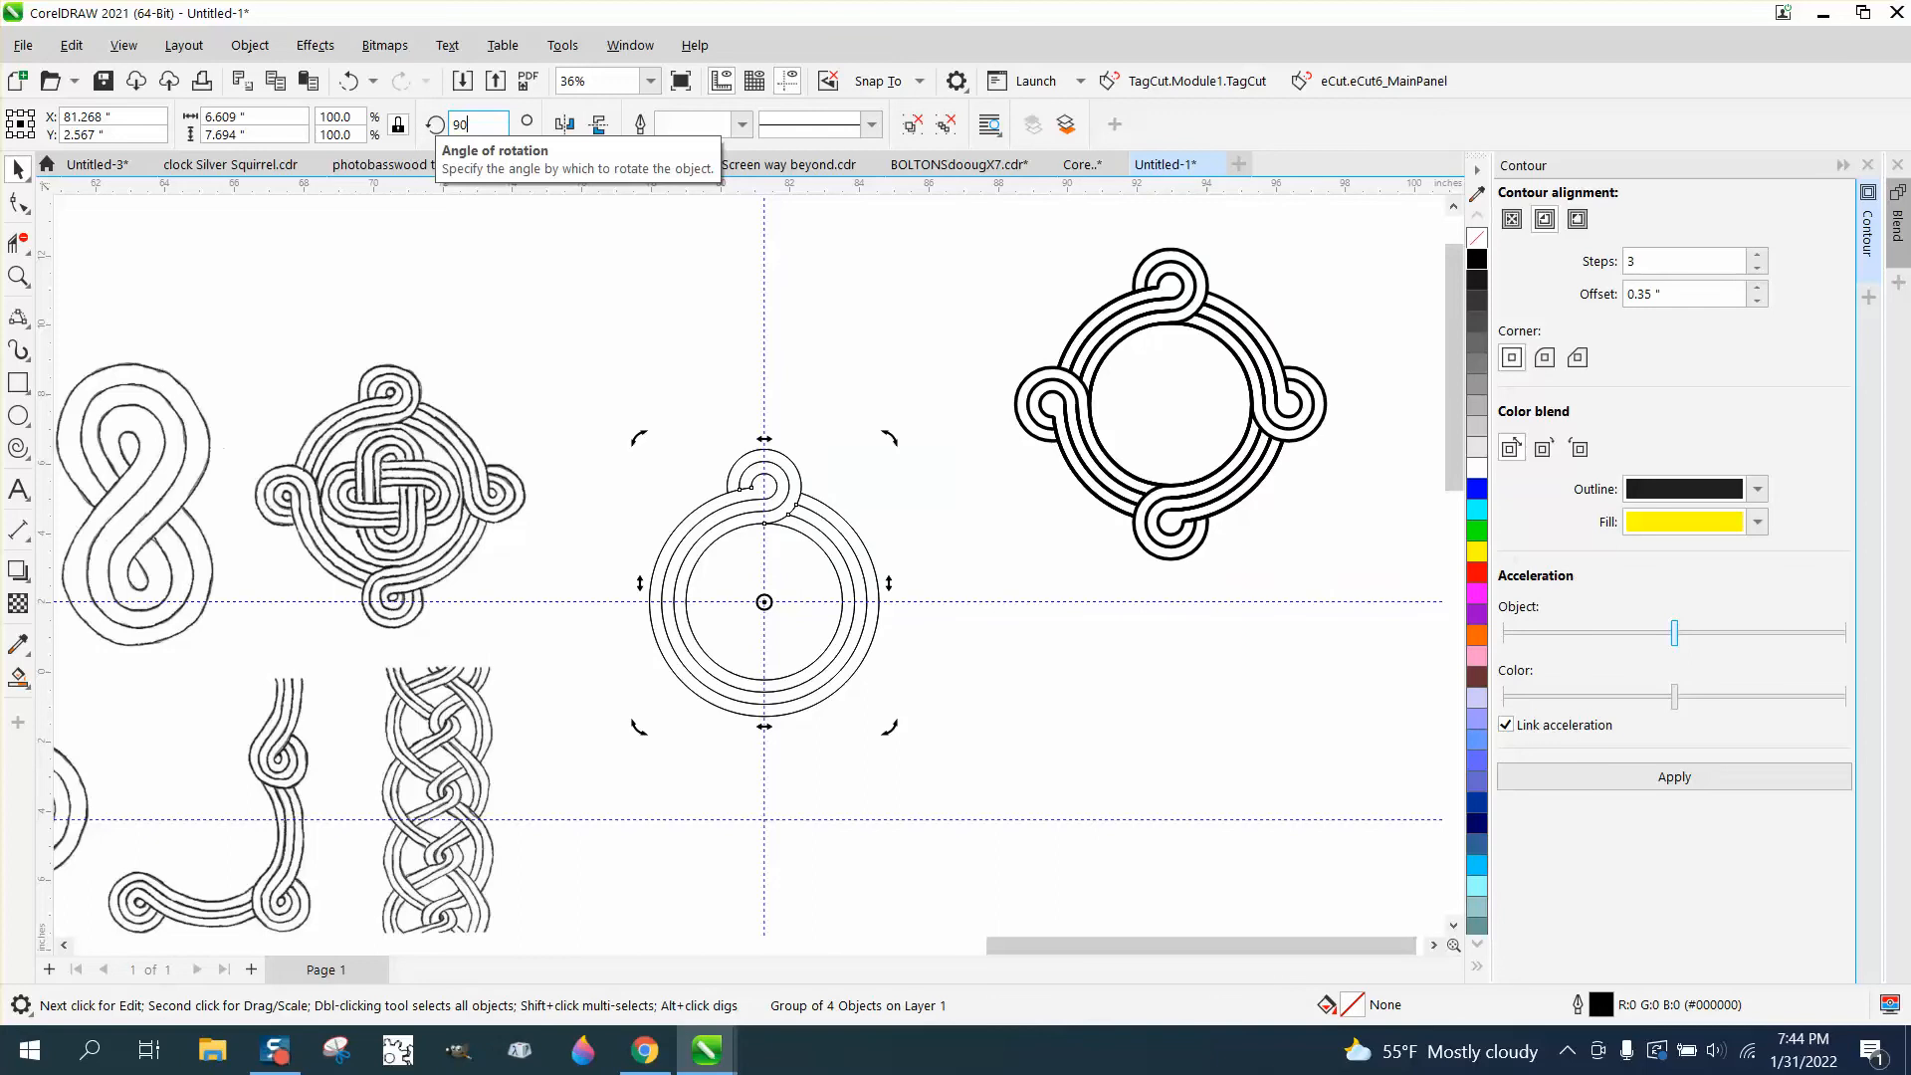
{"action": "key", "text": "Return"}
{"action": "key", "text": "ctrl+d"}
{"action": "key", "text": "ctrl+d"}
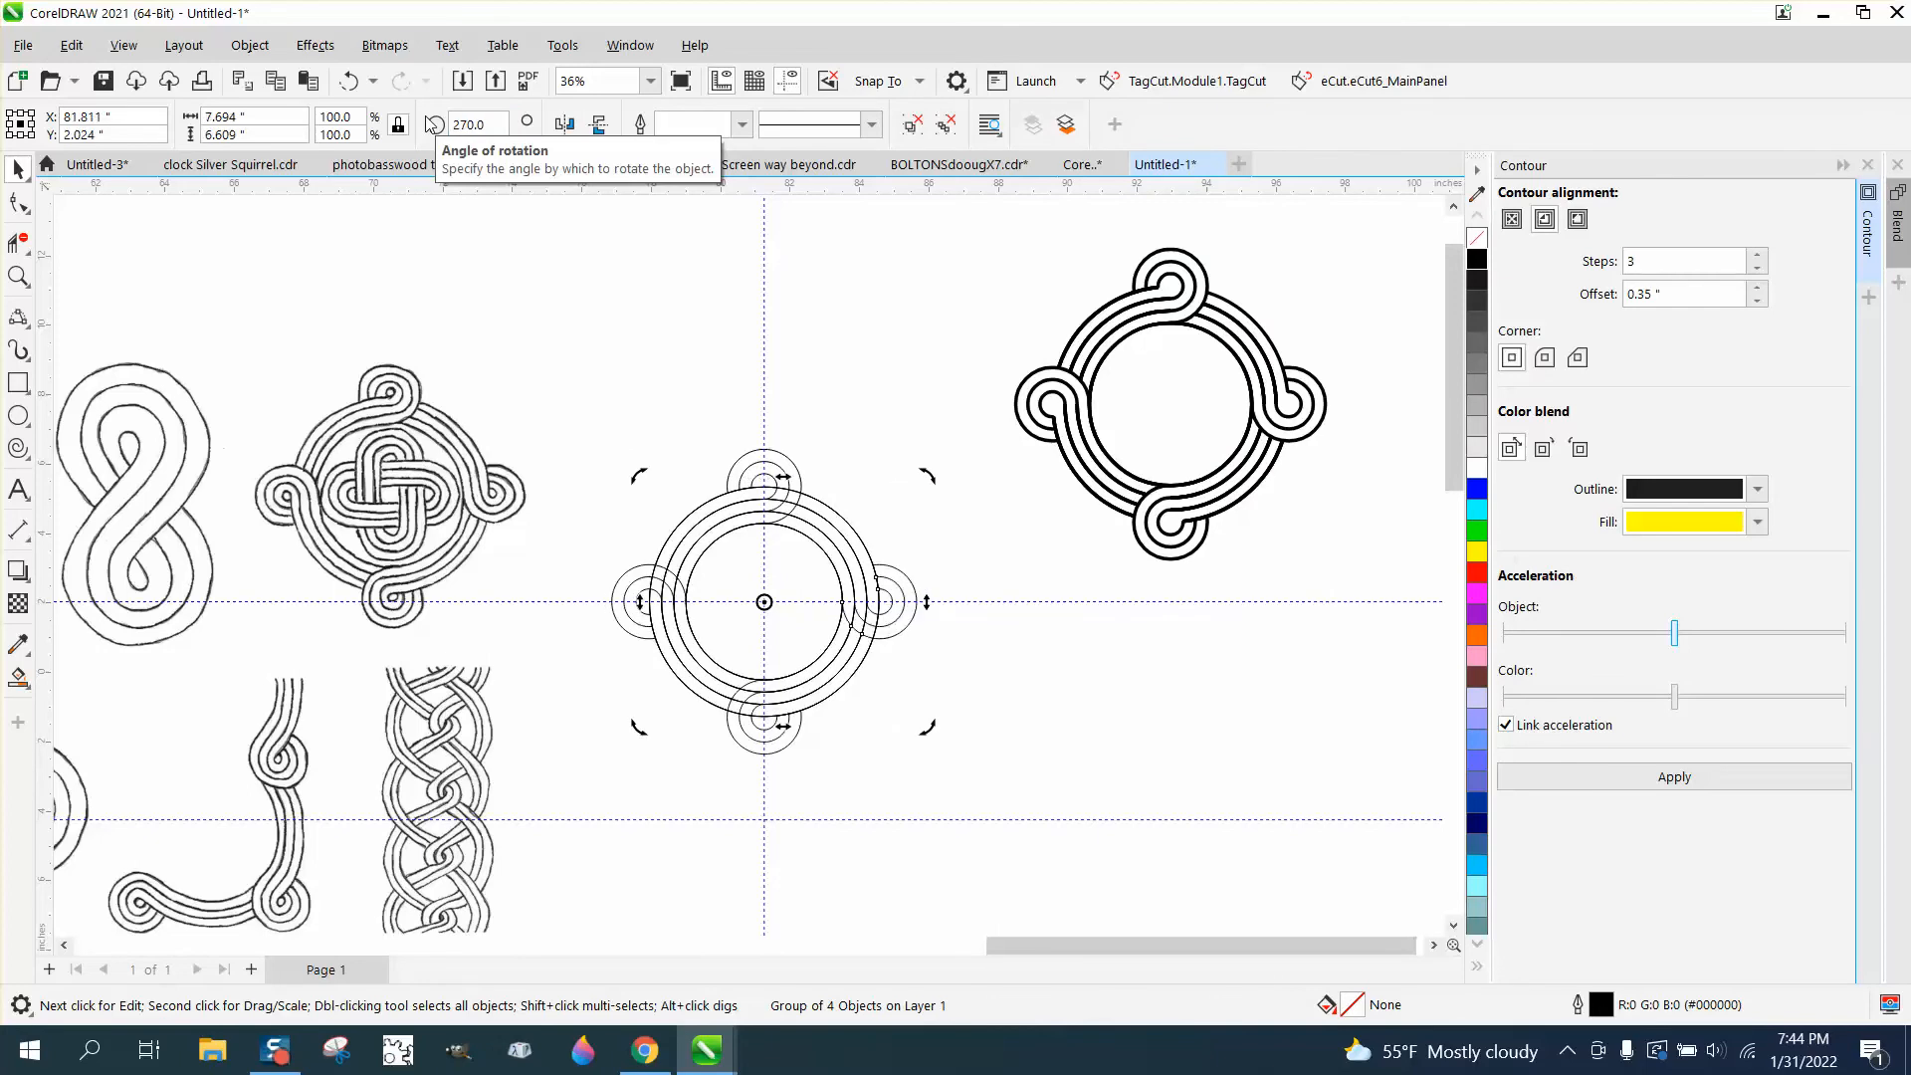
Step: Use Virtual Segment Delete to remove the overlapping ring segments crossing the top, left and right loops
{"action": "left_click", "coordinate": [18, 275]}
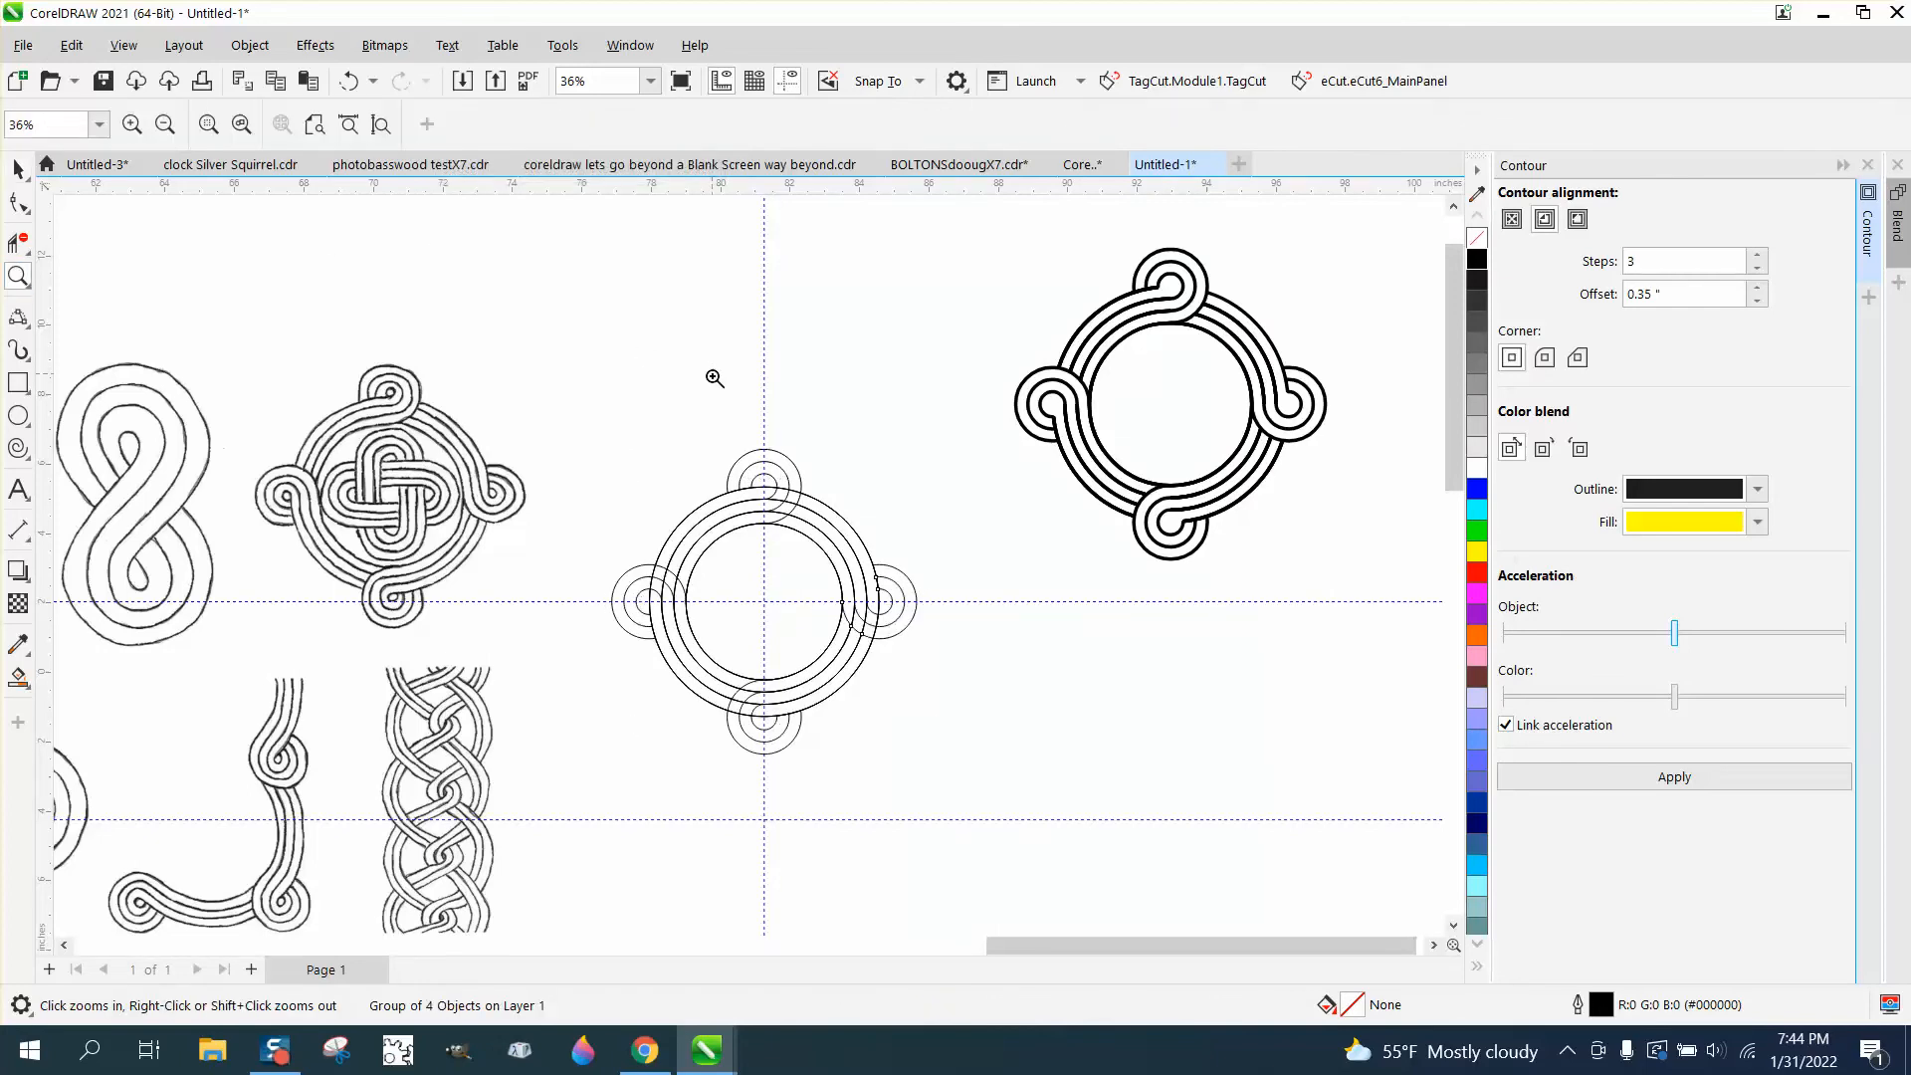
{"action": "left_click_drag", "start_coordinate": [702, 403], "coordinate": [1038, 616]}
{"action": "right_click", "coordinate": [583, 530]}
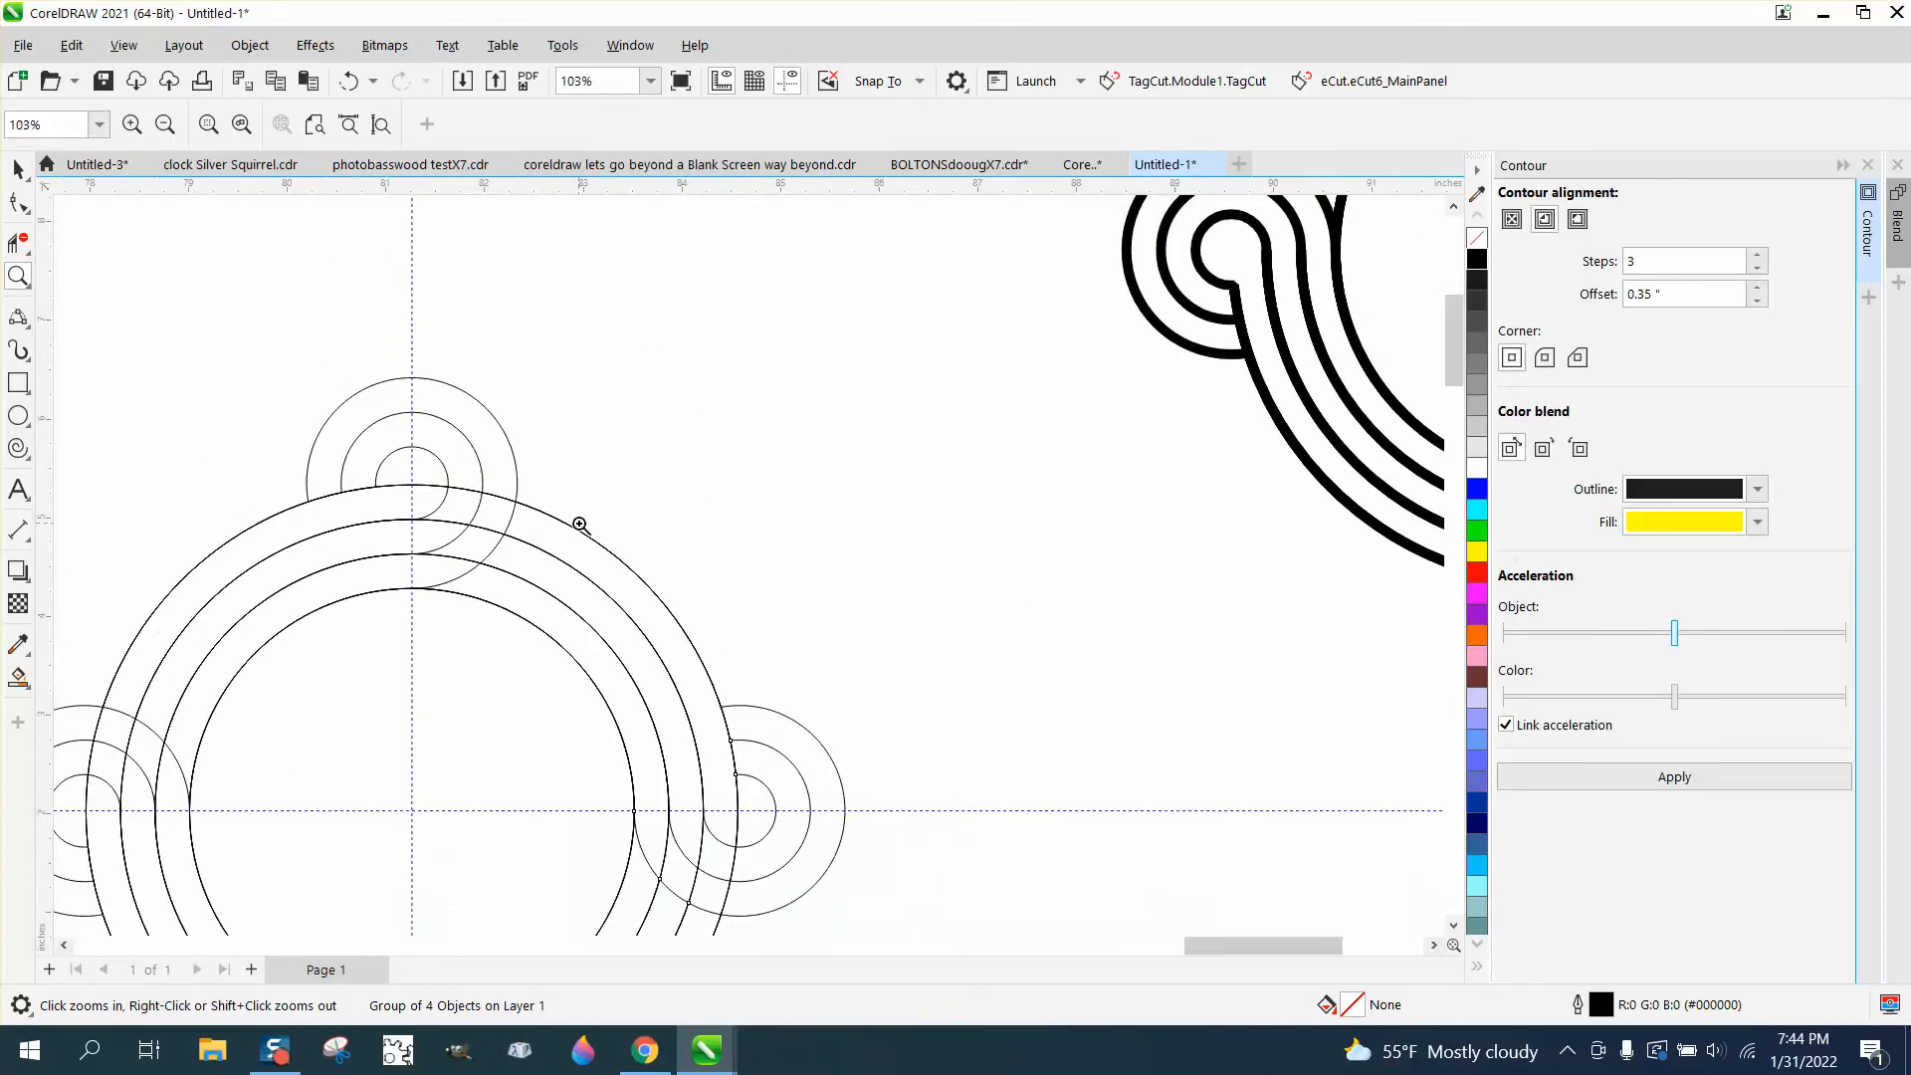
{"action": "left_click", "coordinate": [12, 244]}
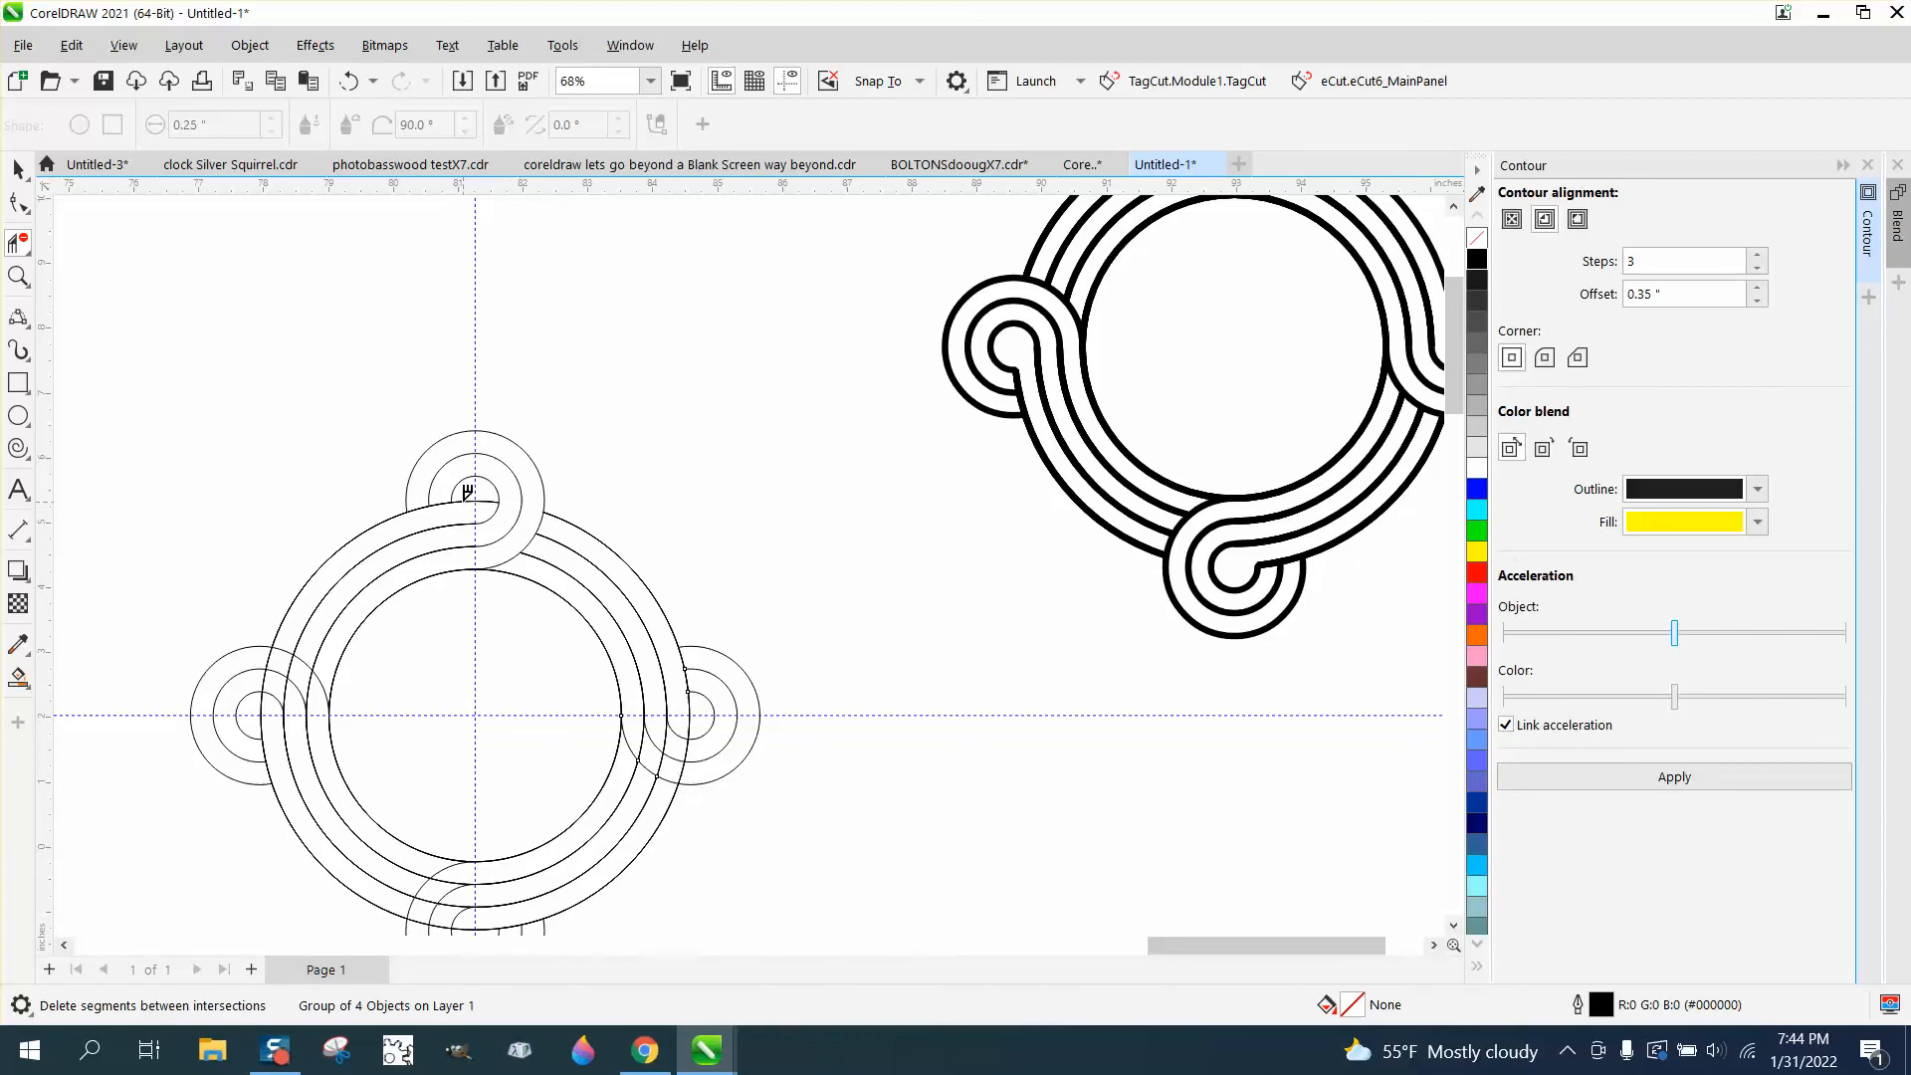
{"action": "left_click", "coordinate": [464, 501]}
{"action": "left_click", "coordinate": [482, 501]}
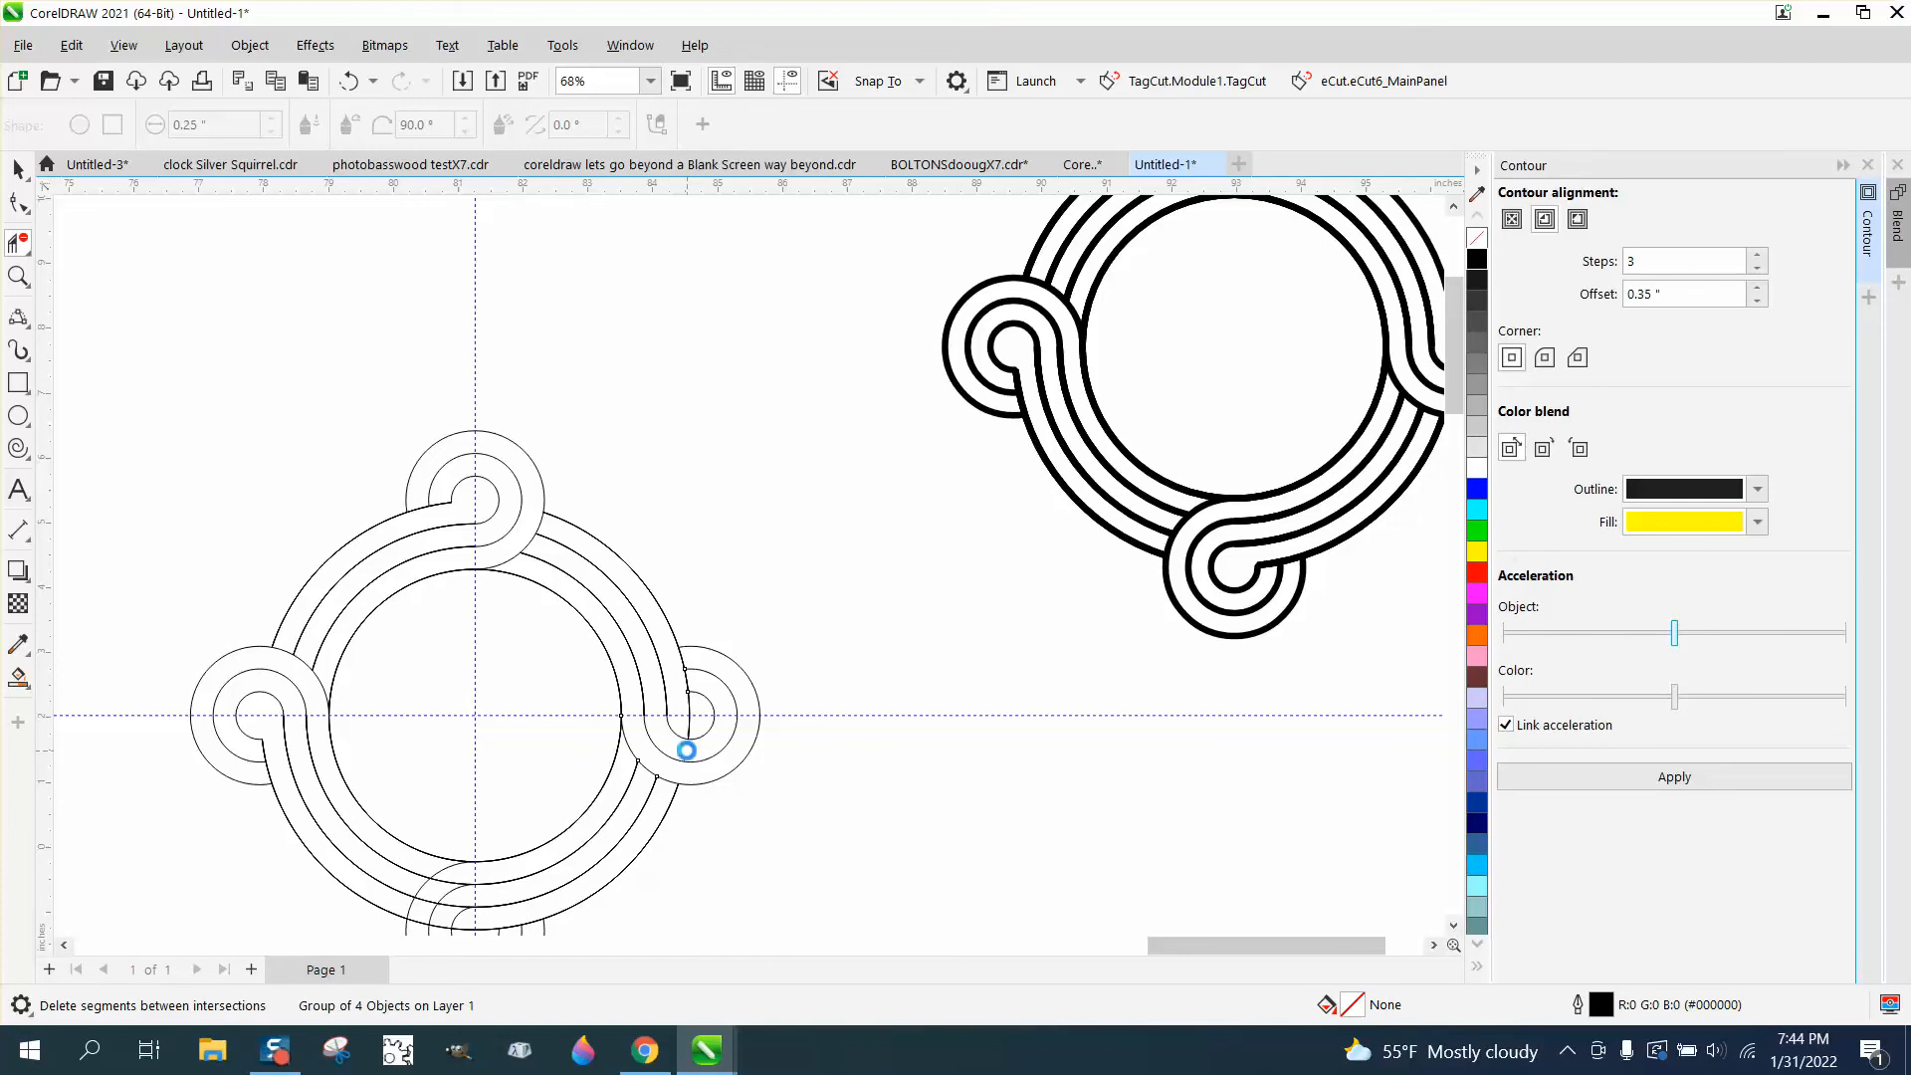
Step: Delete the large-ring segments crossing the bottom loop so its strands flow into the ring's lower right side
{"action": "scroll", "coordinate": [640, 703], "scroll_direction": "down", "scroll_amount": 2}
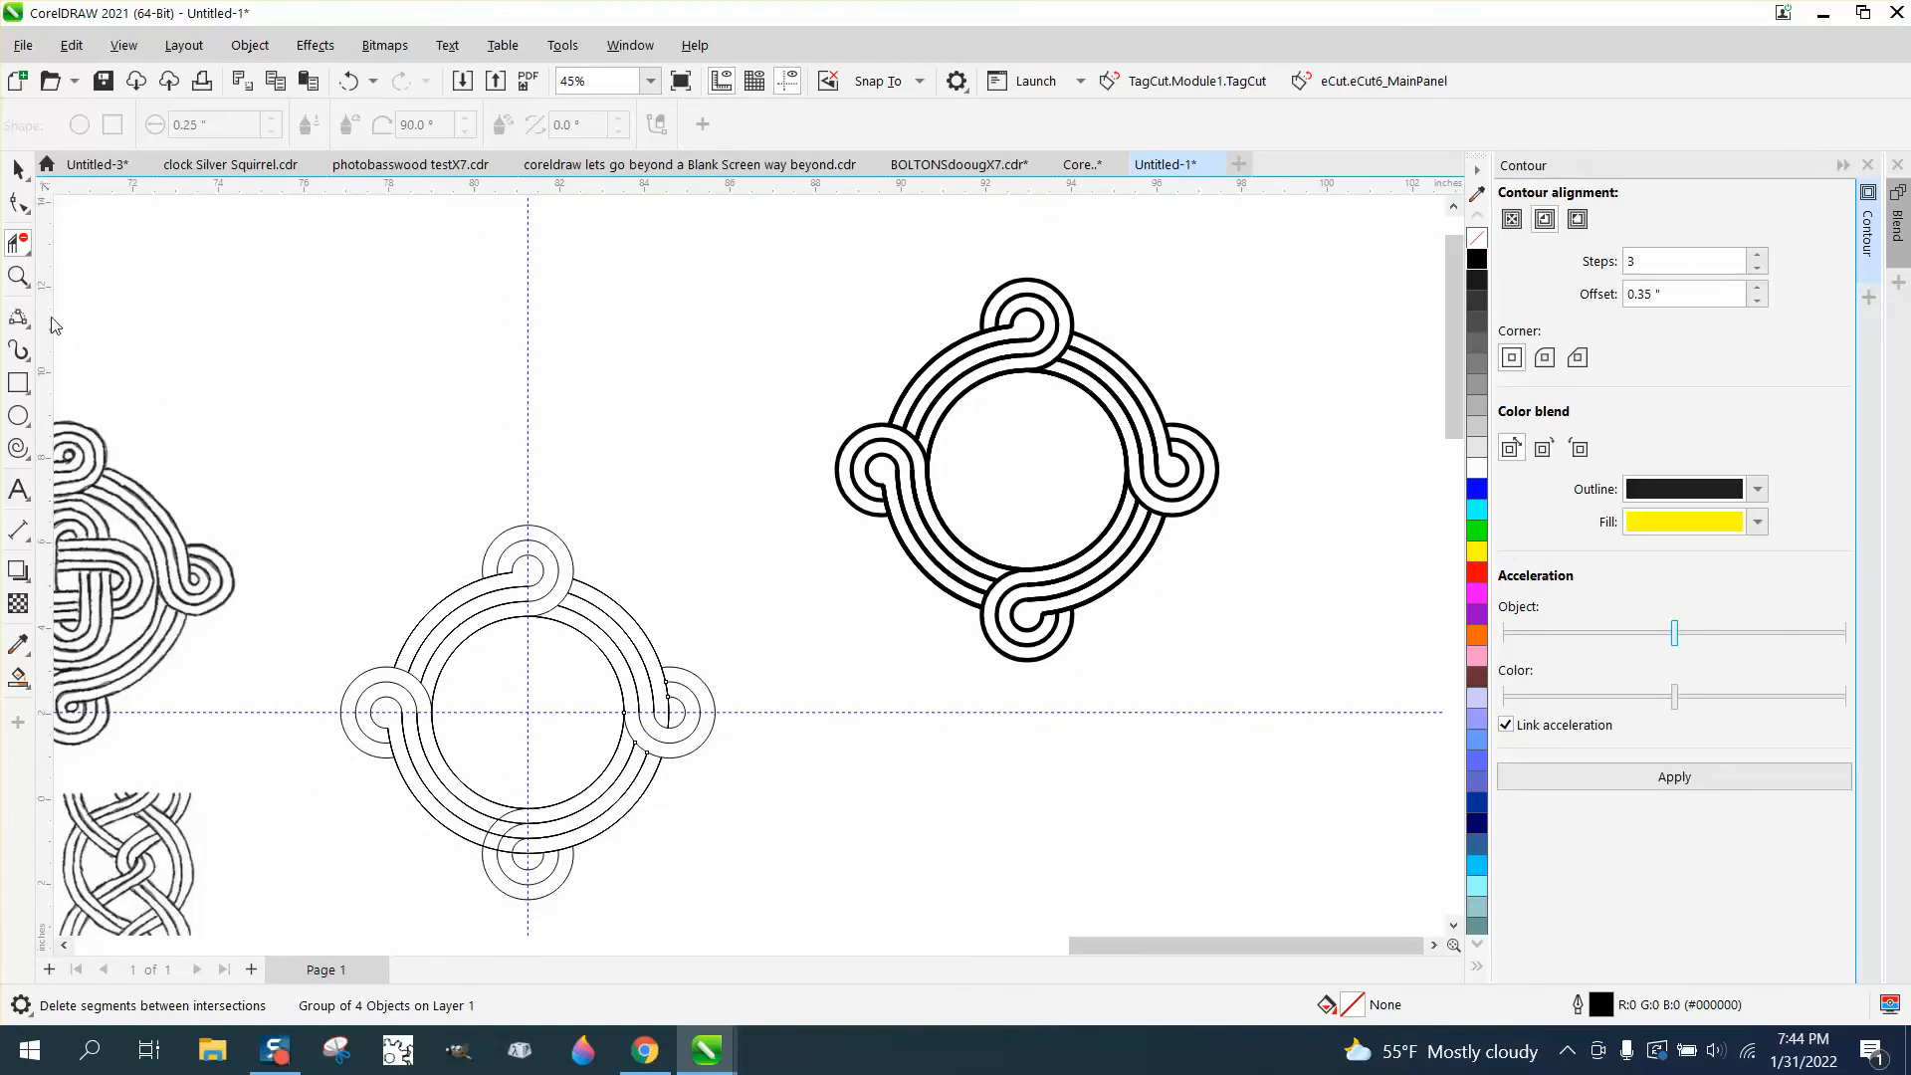
{"action": "left_click", "coordinate": [18, 277]}
{"action": "left_click_drag", "start_coordinate": [393, 767], "coordinate": [756, 921]}
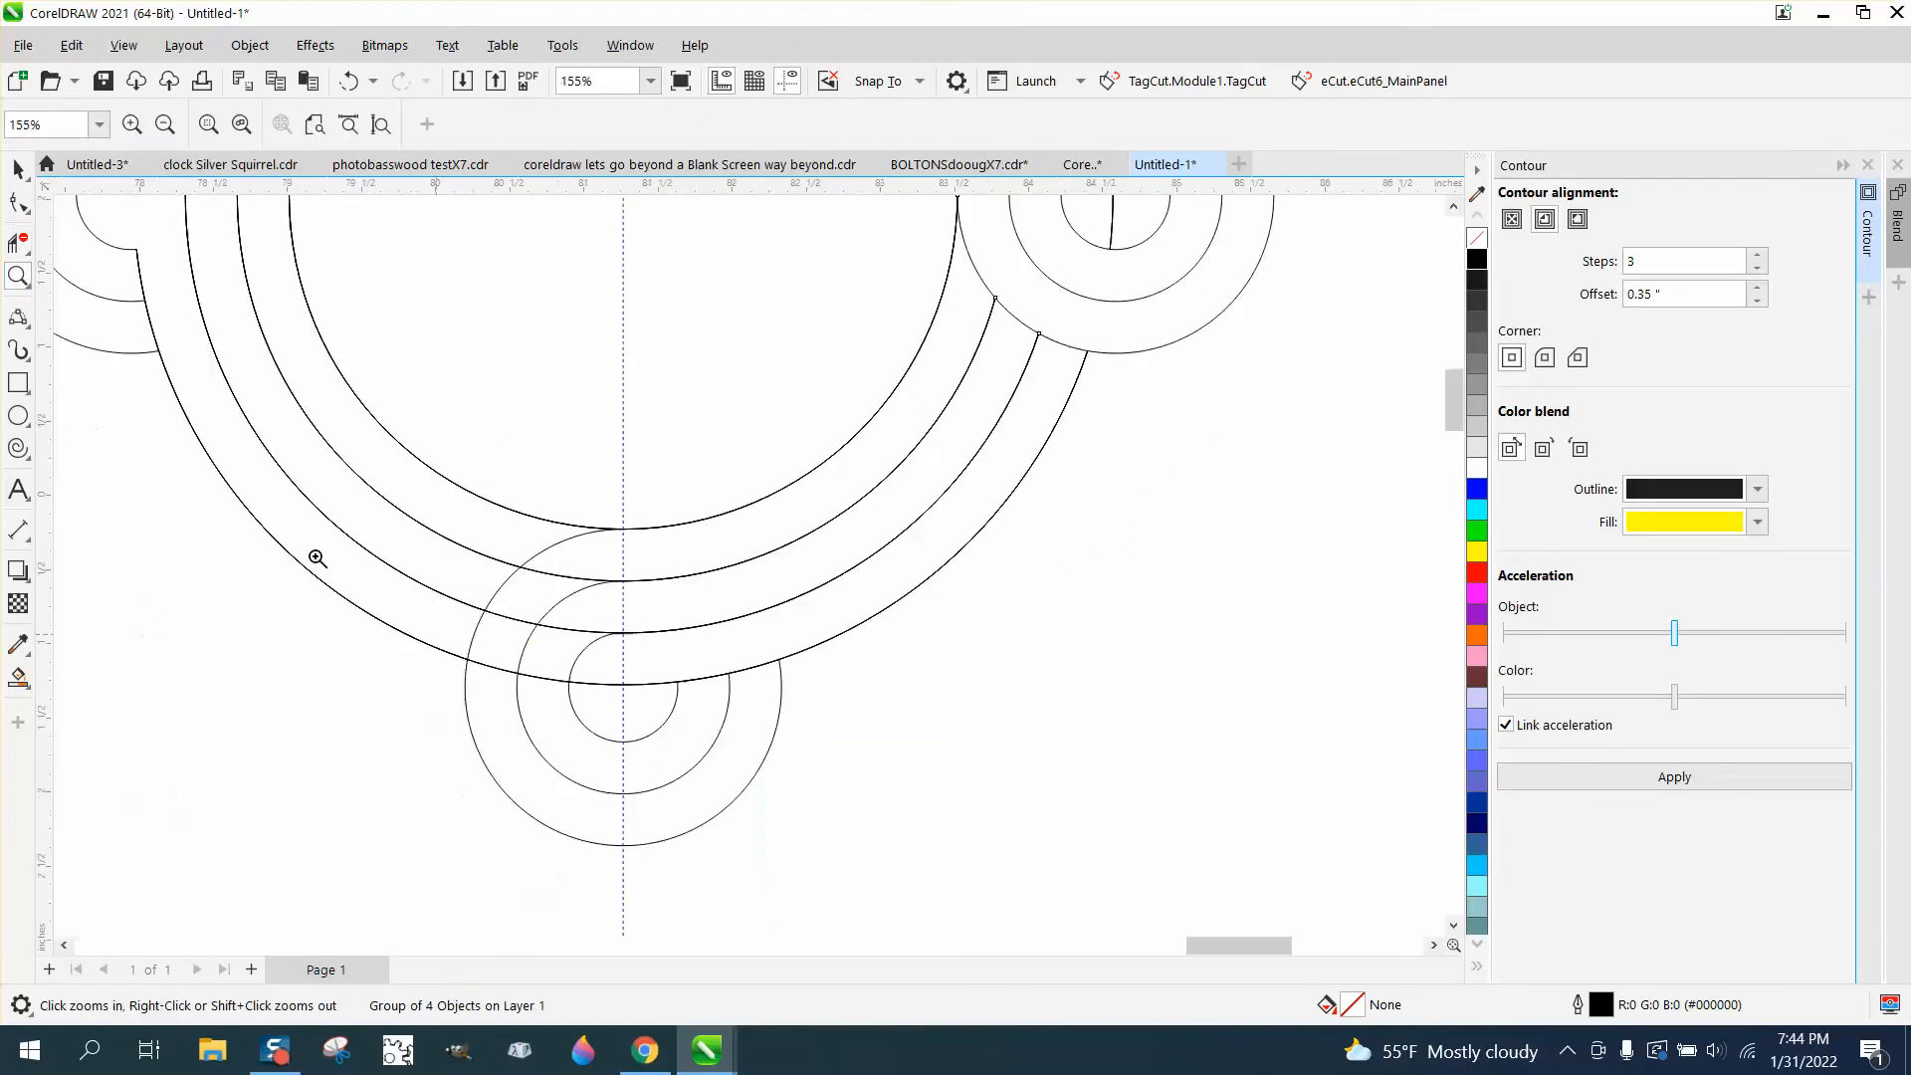
{"action": "left_click", "coordinate": [18, 242]}
{"action": "left_click", "coordinate": [573, 570]}
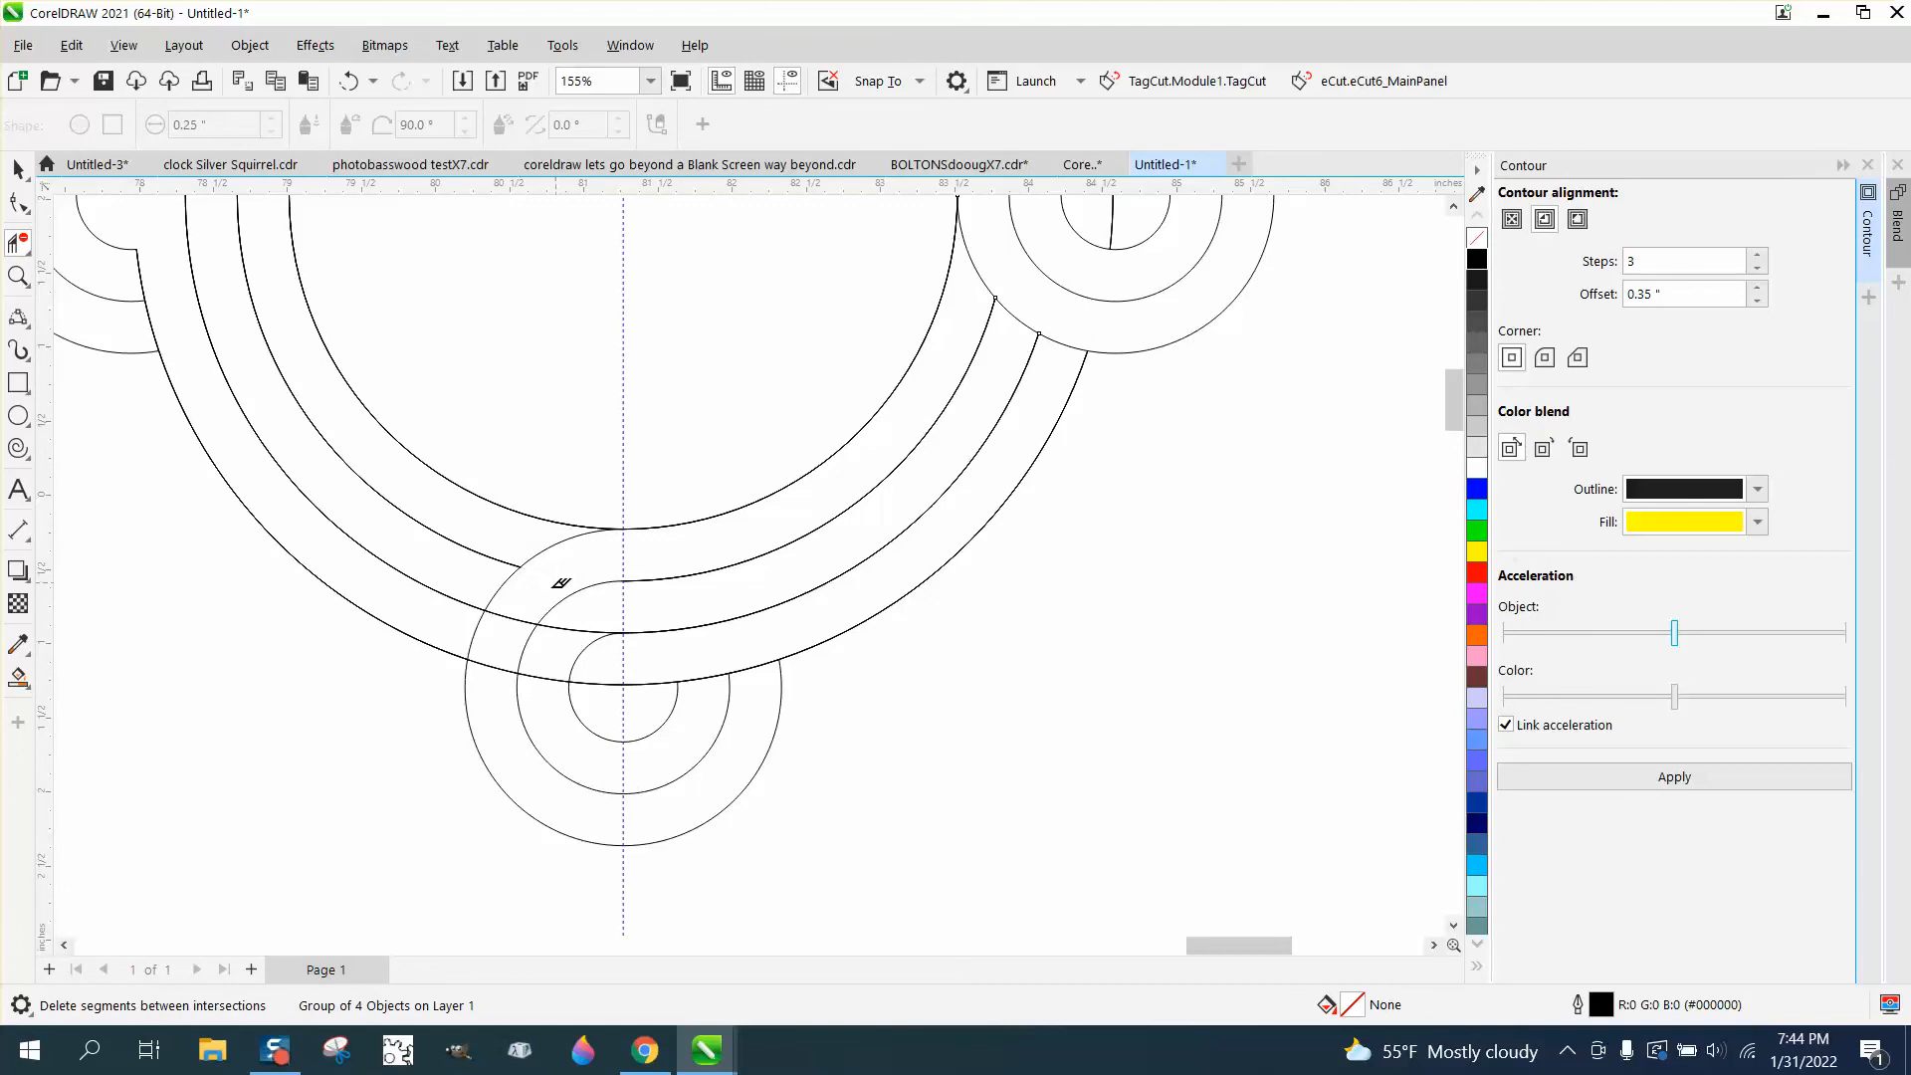
{"action": "left_click", "coordinate": [519, 611]}
{"action": "left_click", "coordinate": [497, 665]}
{"action": "left_click", "coordinate": [555, 678]}
{"action": "left_click", "coordinate": [610, 682]}
{"action": "scroll", "coordinate": [718, 714], "scroll_direction": "down", "scroll_amount": 5}
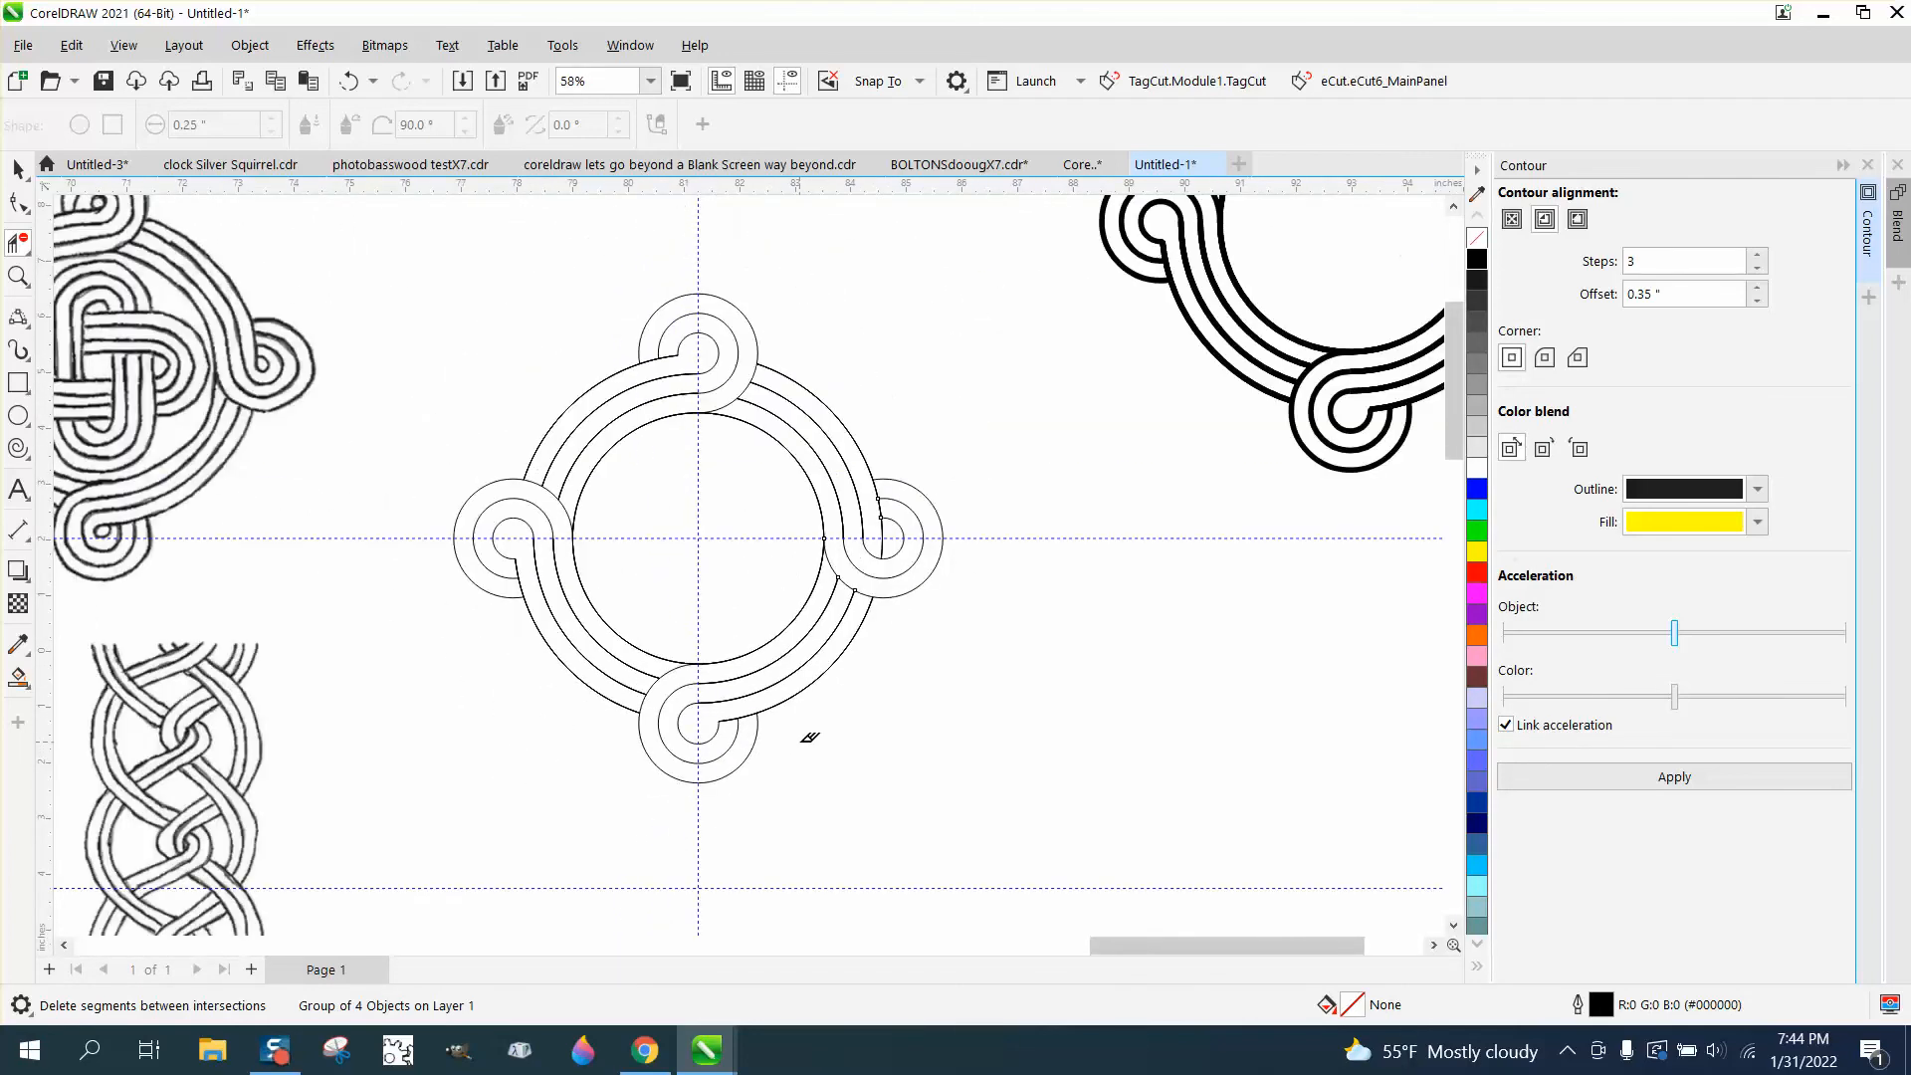
{"action": "scroll", "coordinate": [882, 745], "scroll_direction": "down", "scroll_amount": 1}
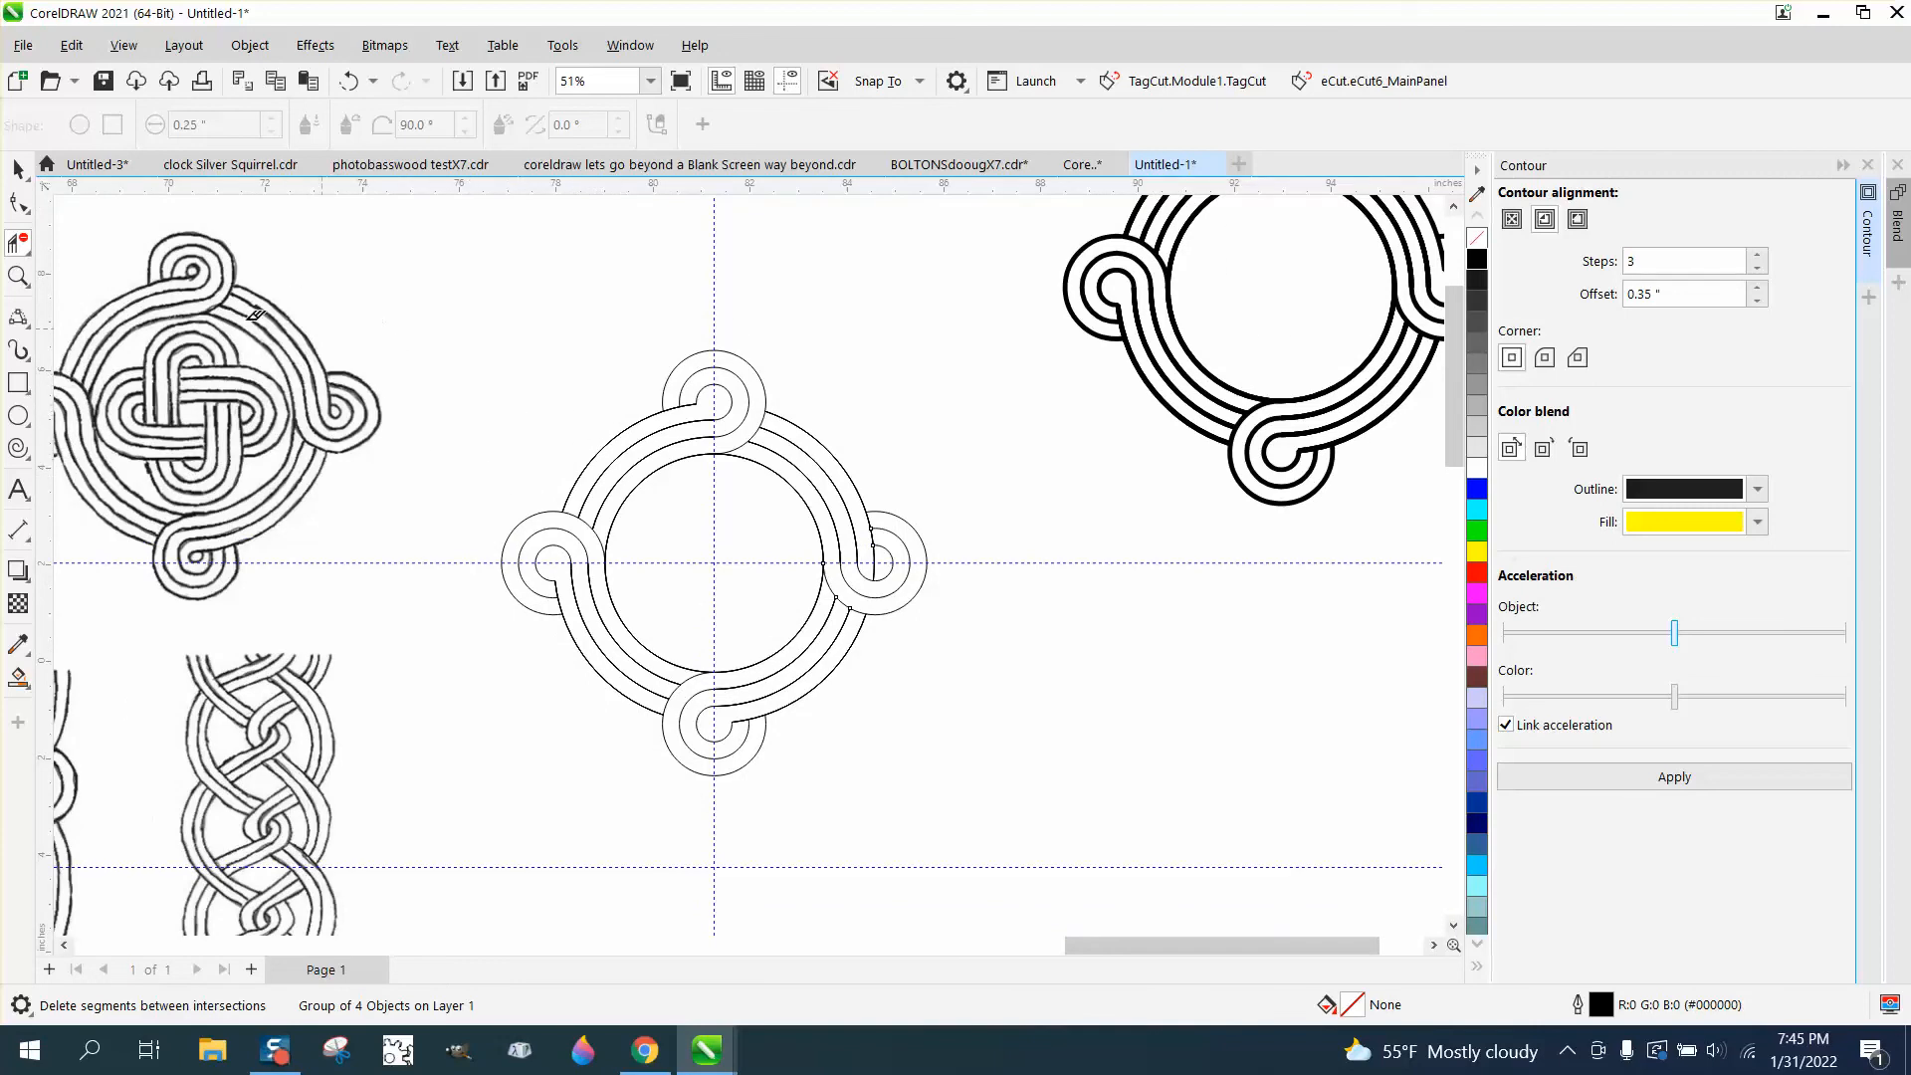
Step: Use Smart Fill to fill the outer bands of the top, left and bottom loops with black
{"action": "left_click", "coordinate": [18, 678]}
{"action": "left_click", "coordinate": [693, 363]}
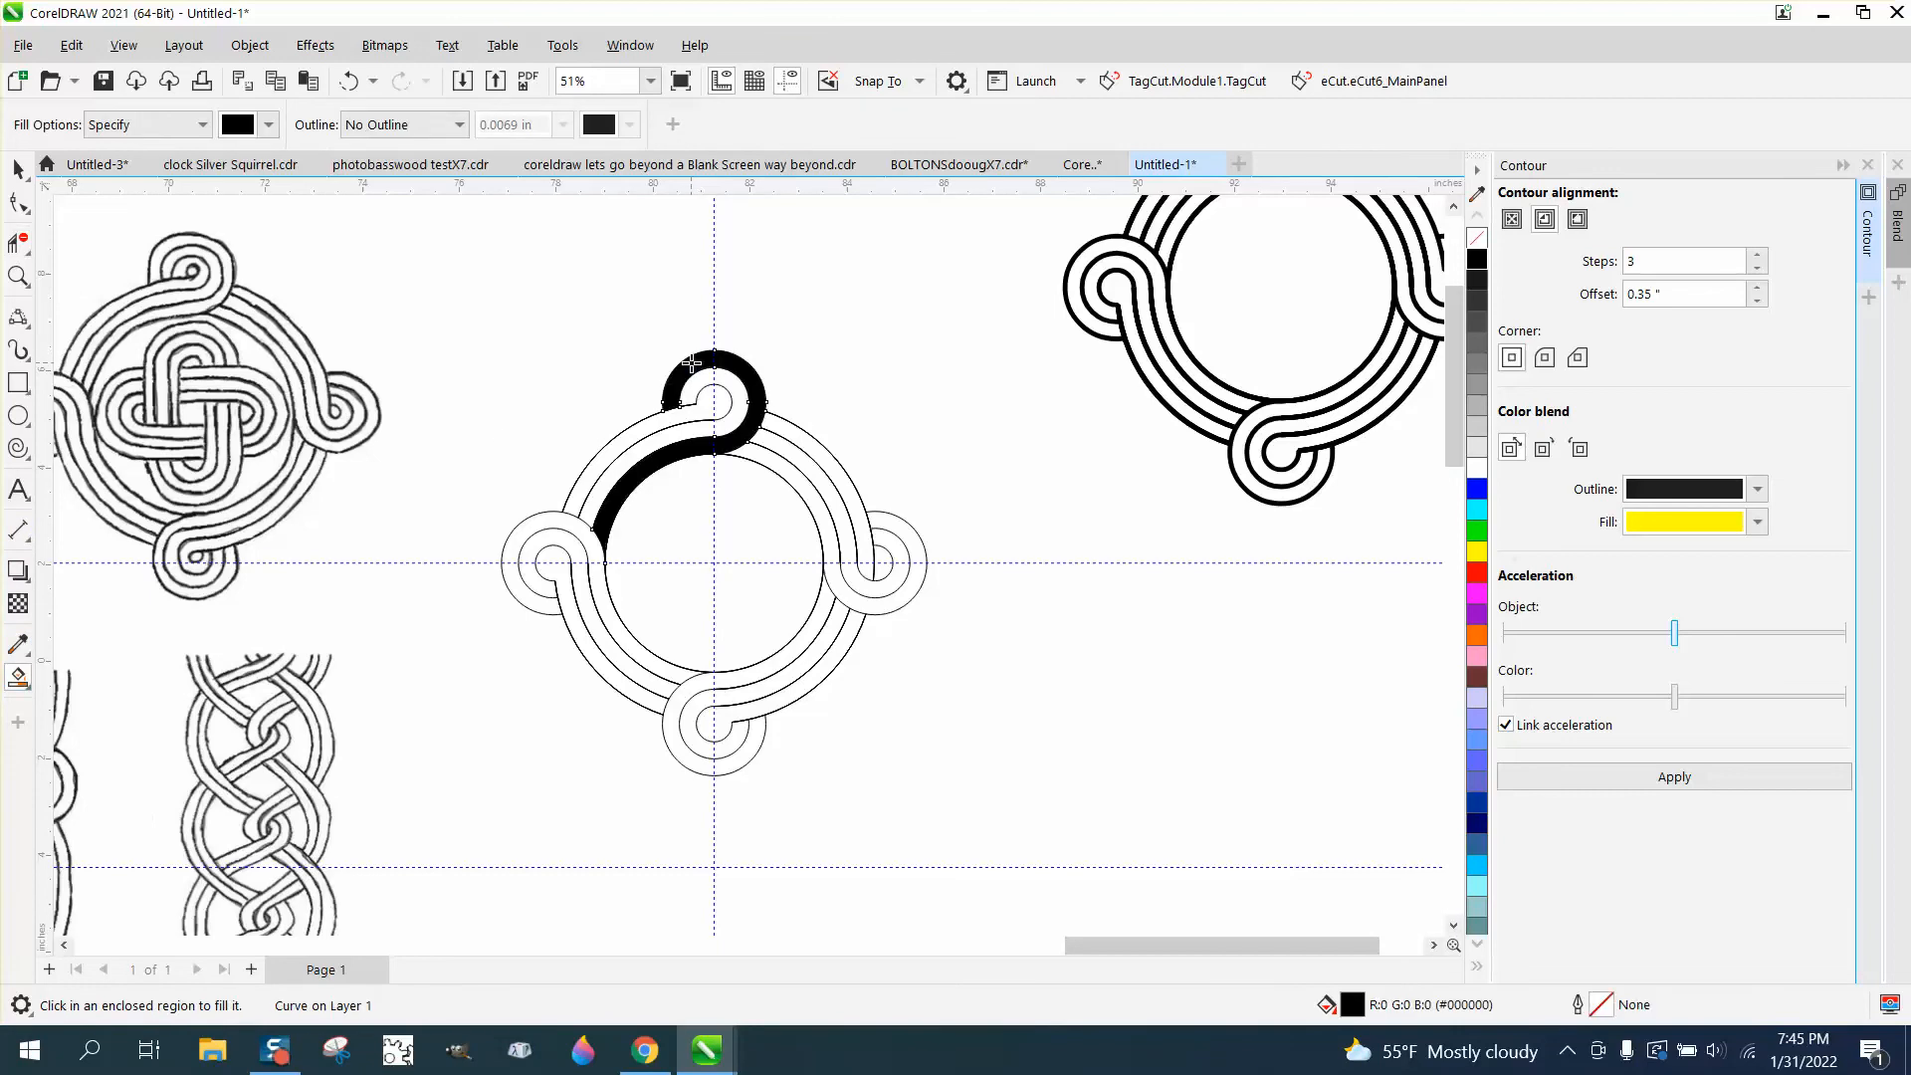
{"action": "left_click", "coordinate": [525, 520]}
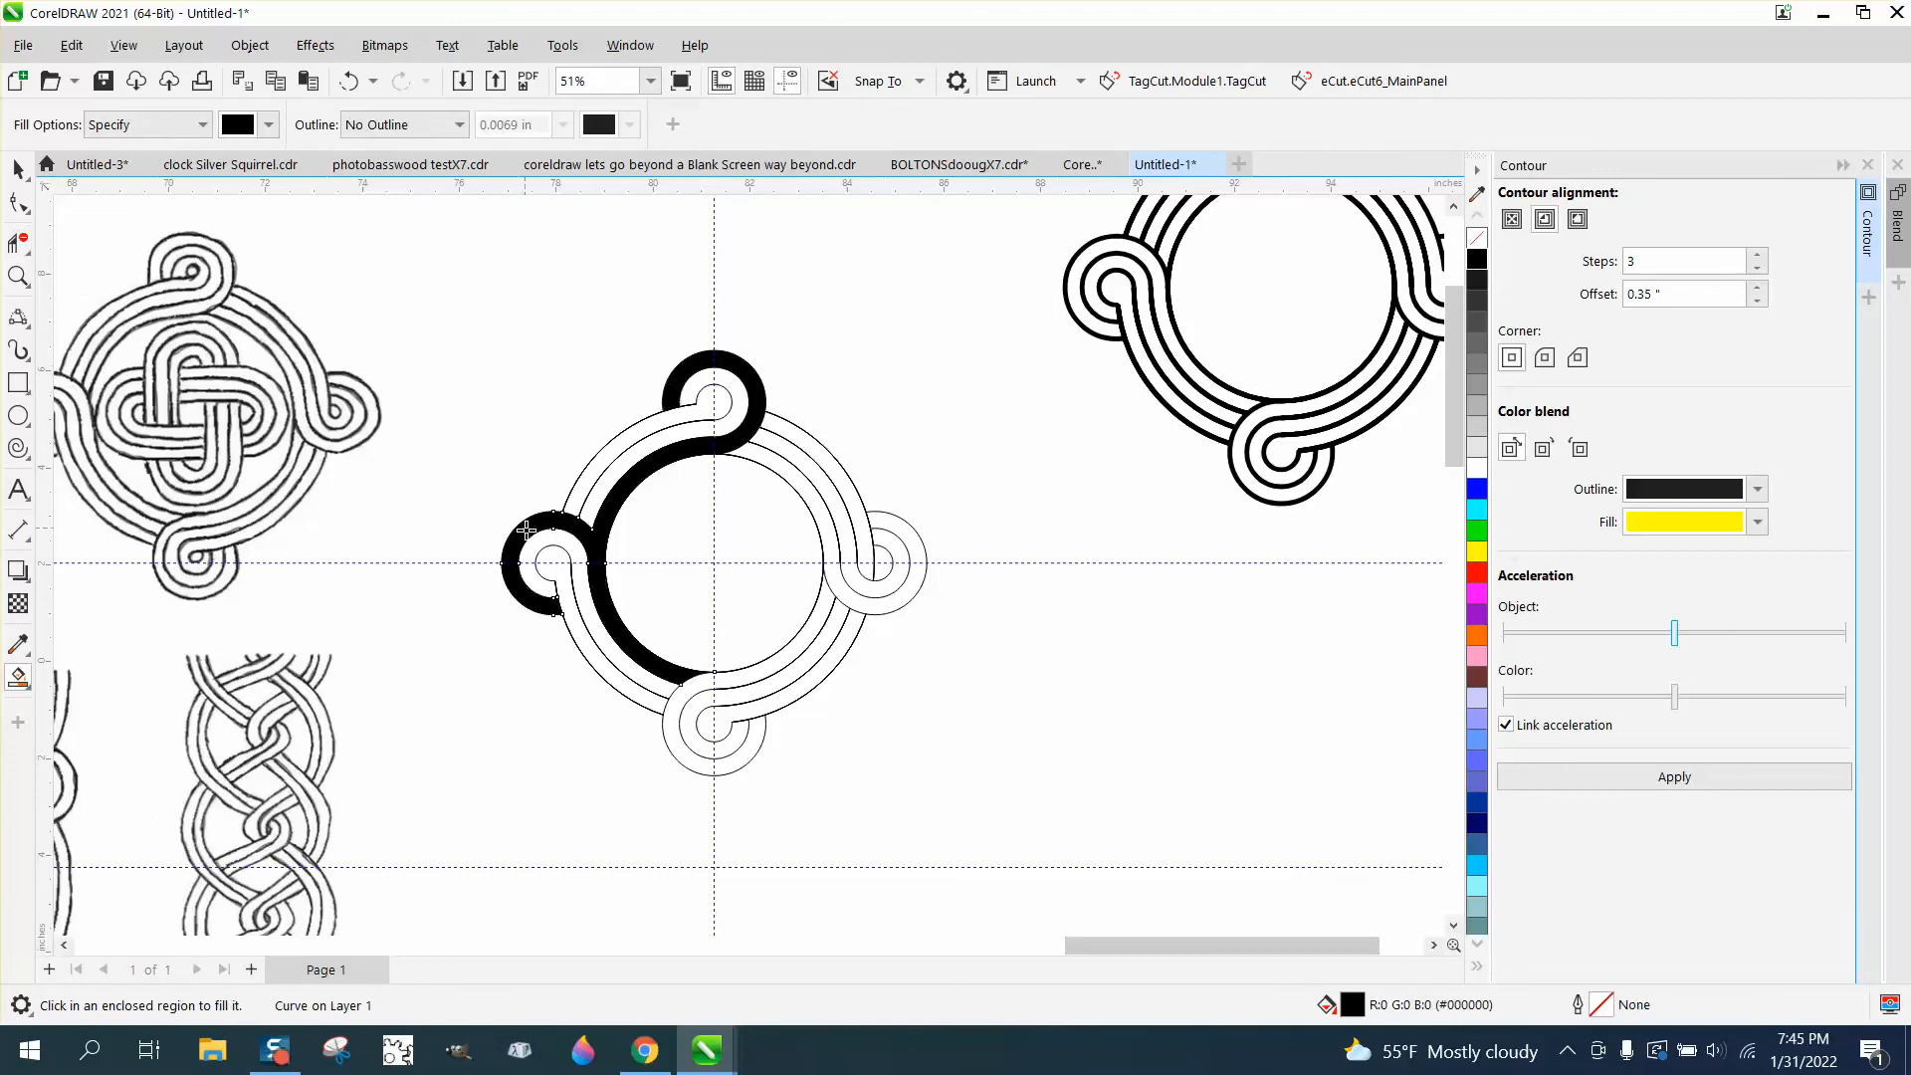
{"action": "left_click", "coordinate": [694, 758]}
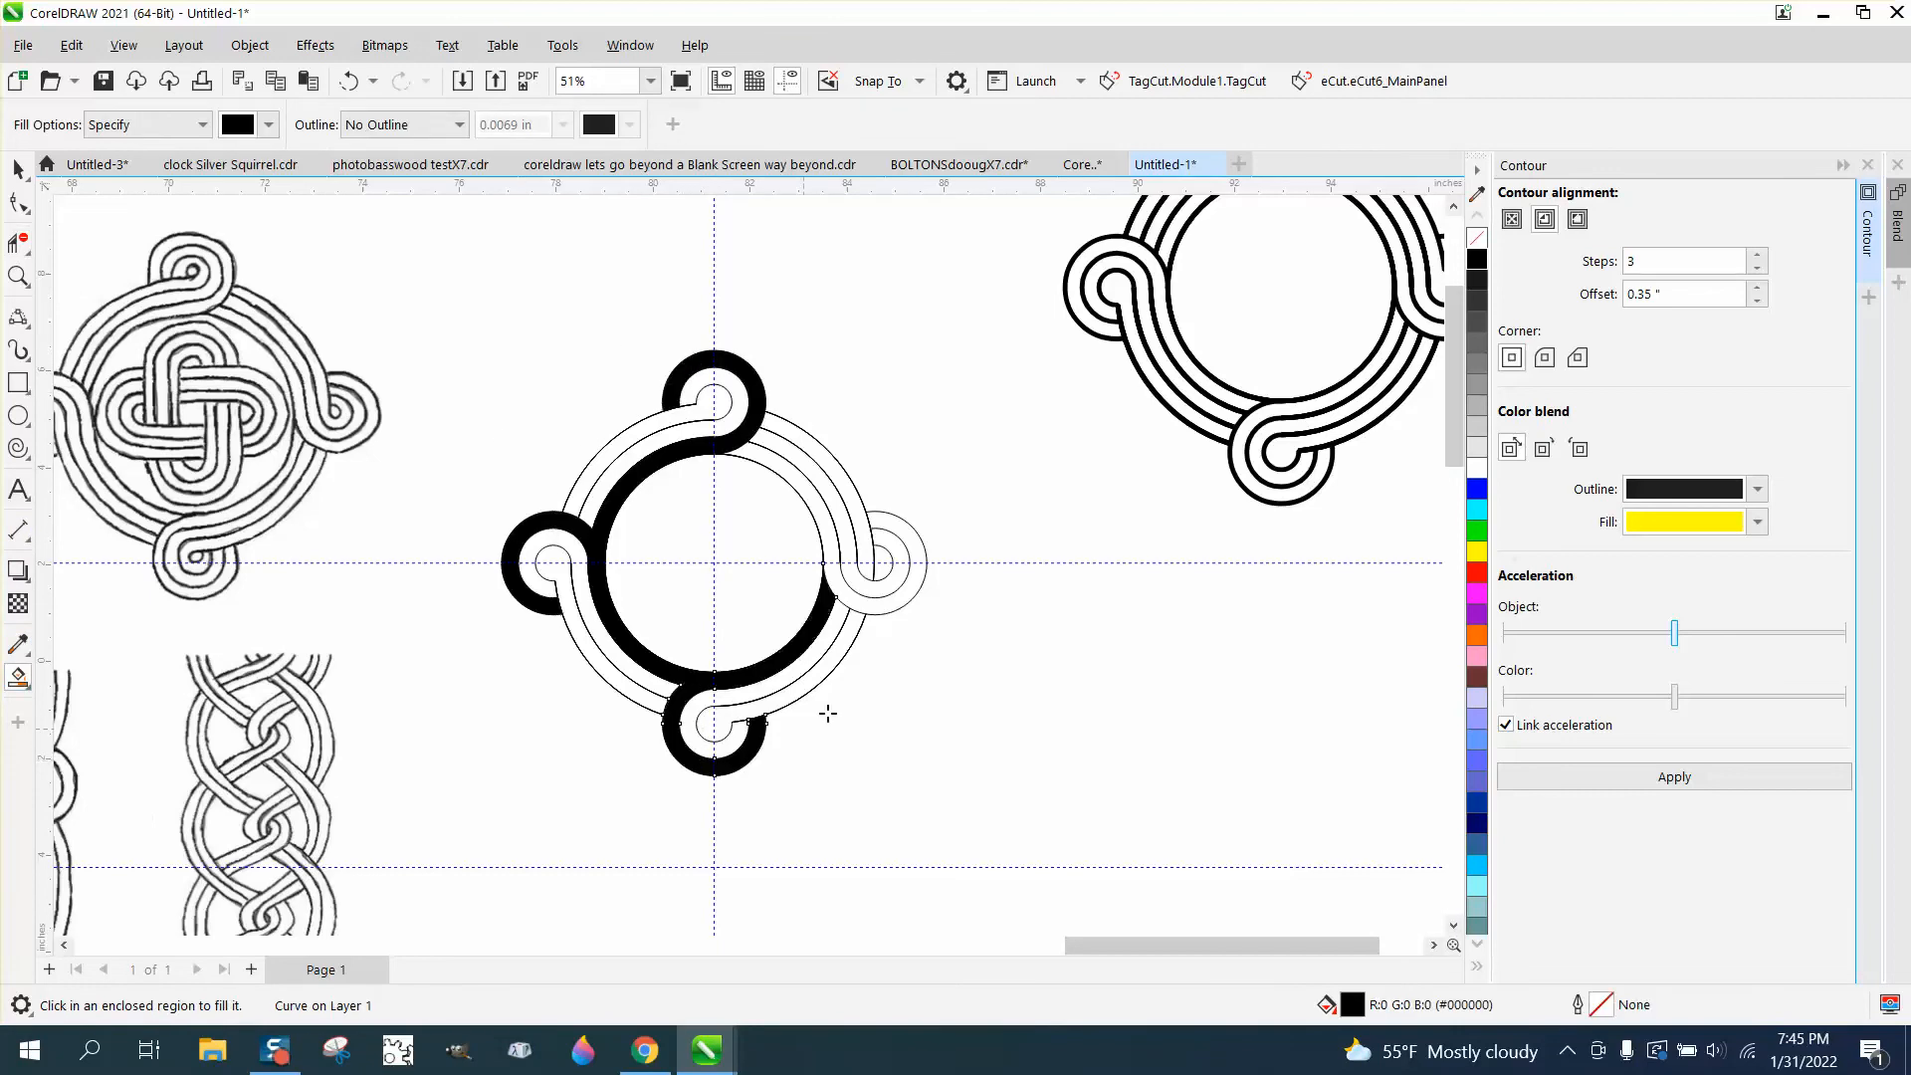
Step: Try filling the right loop's outer band with black and with blue, undoing each fill
{"action": "left_click", "coordinate": [912, 566]}
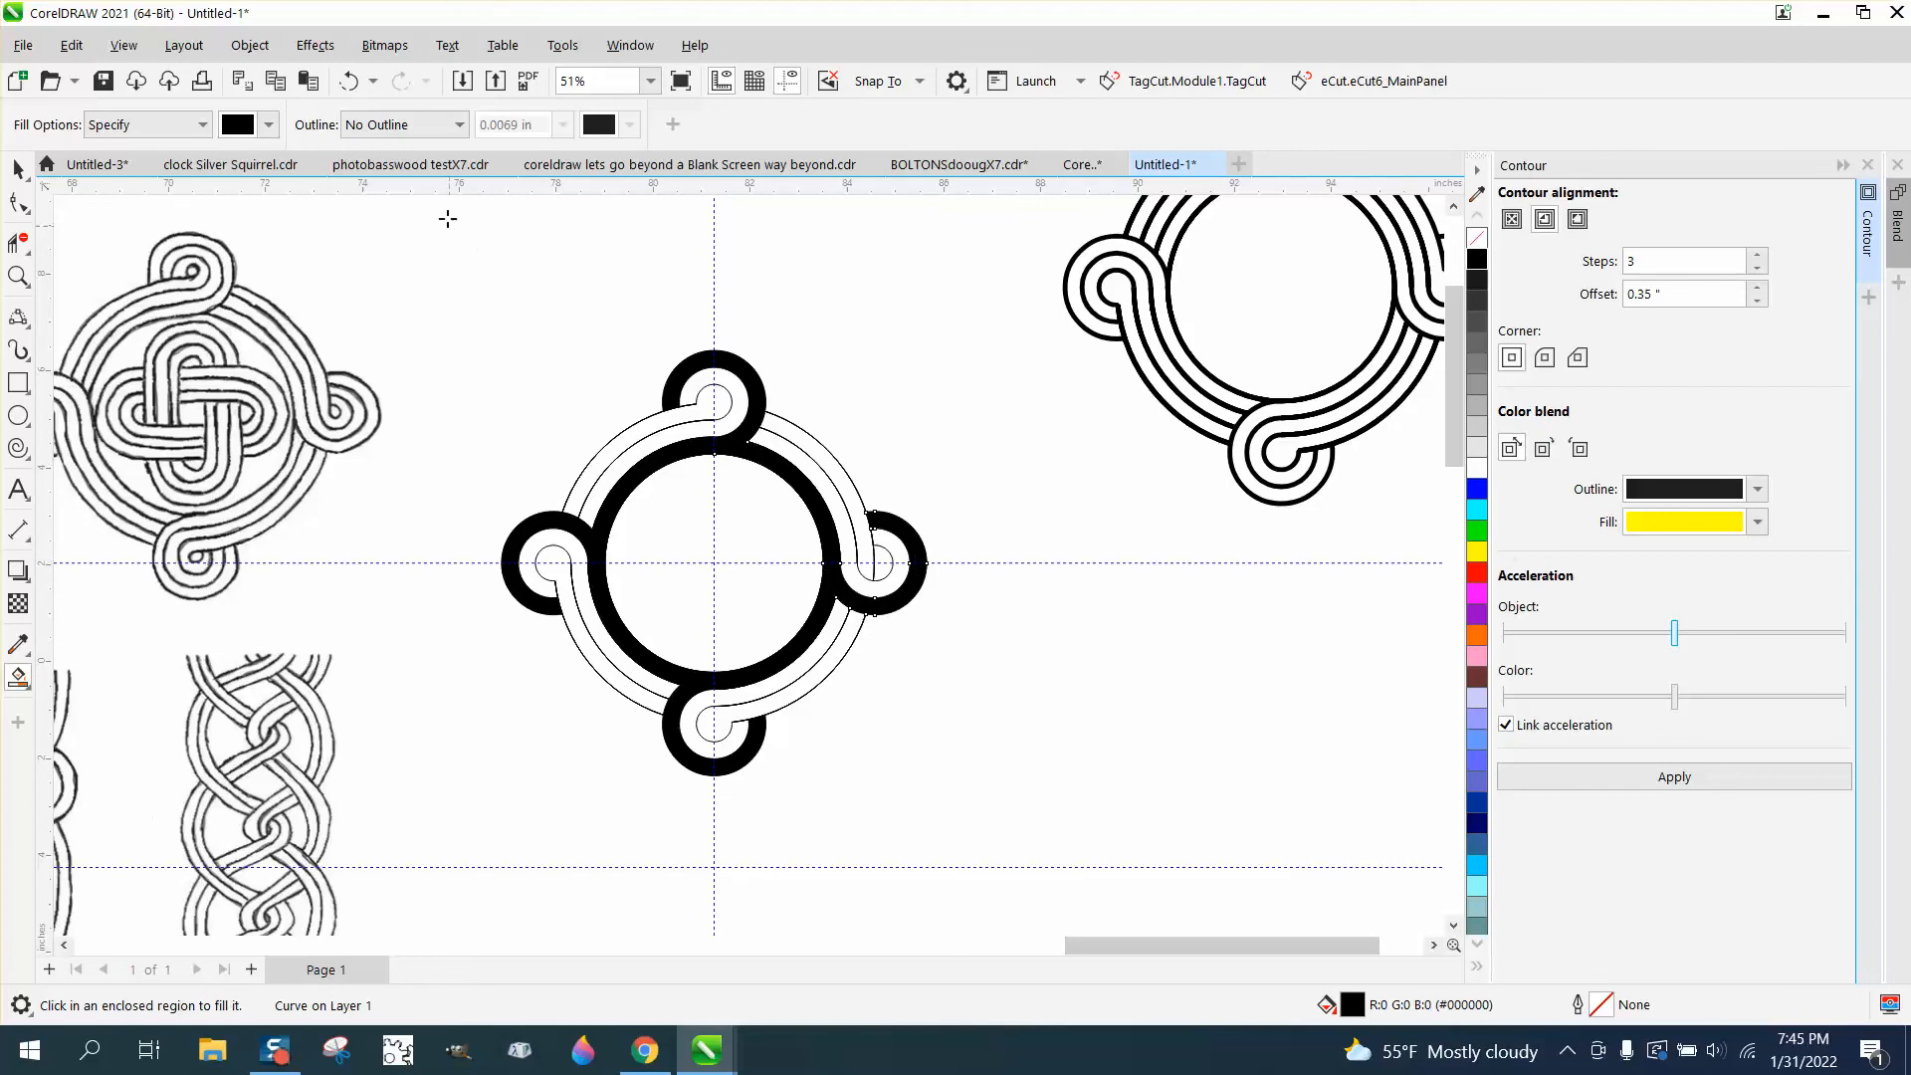
{"action": "left_click", "coordinate": [349, 82]}
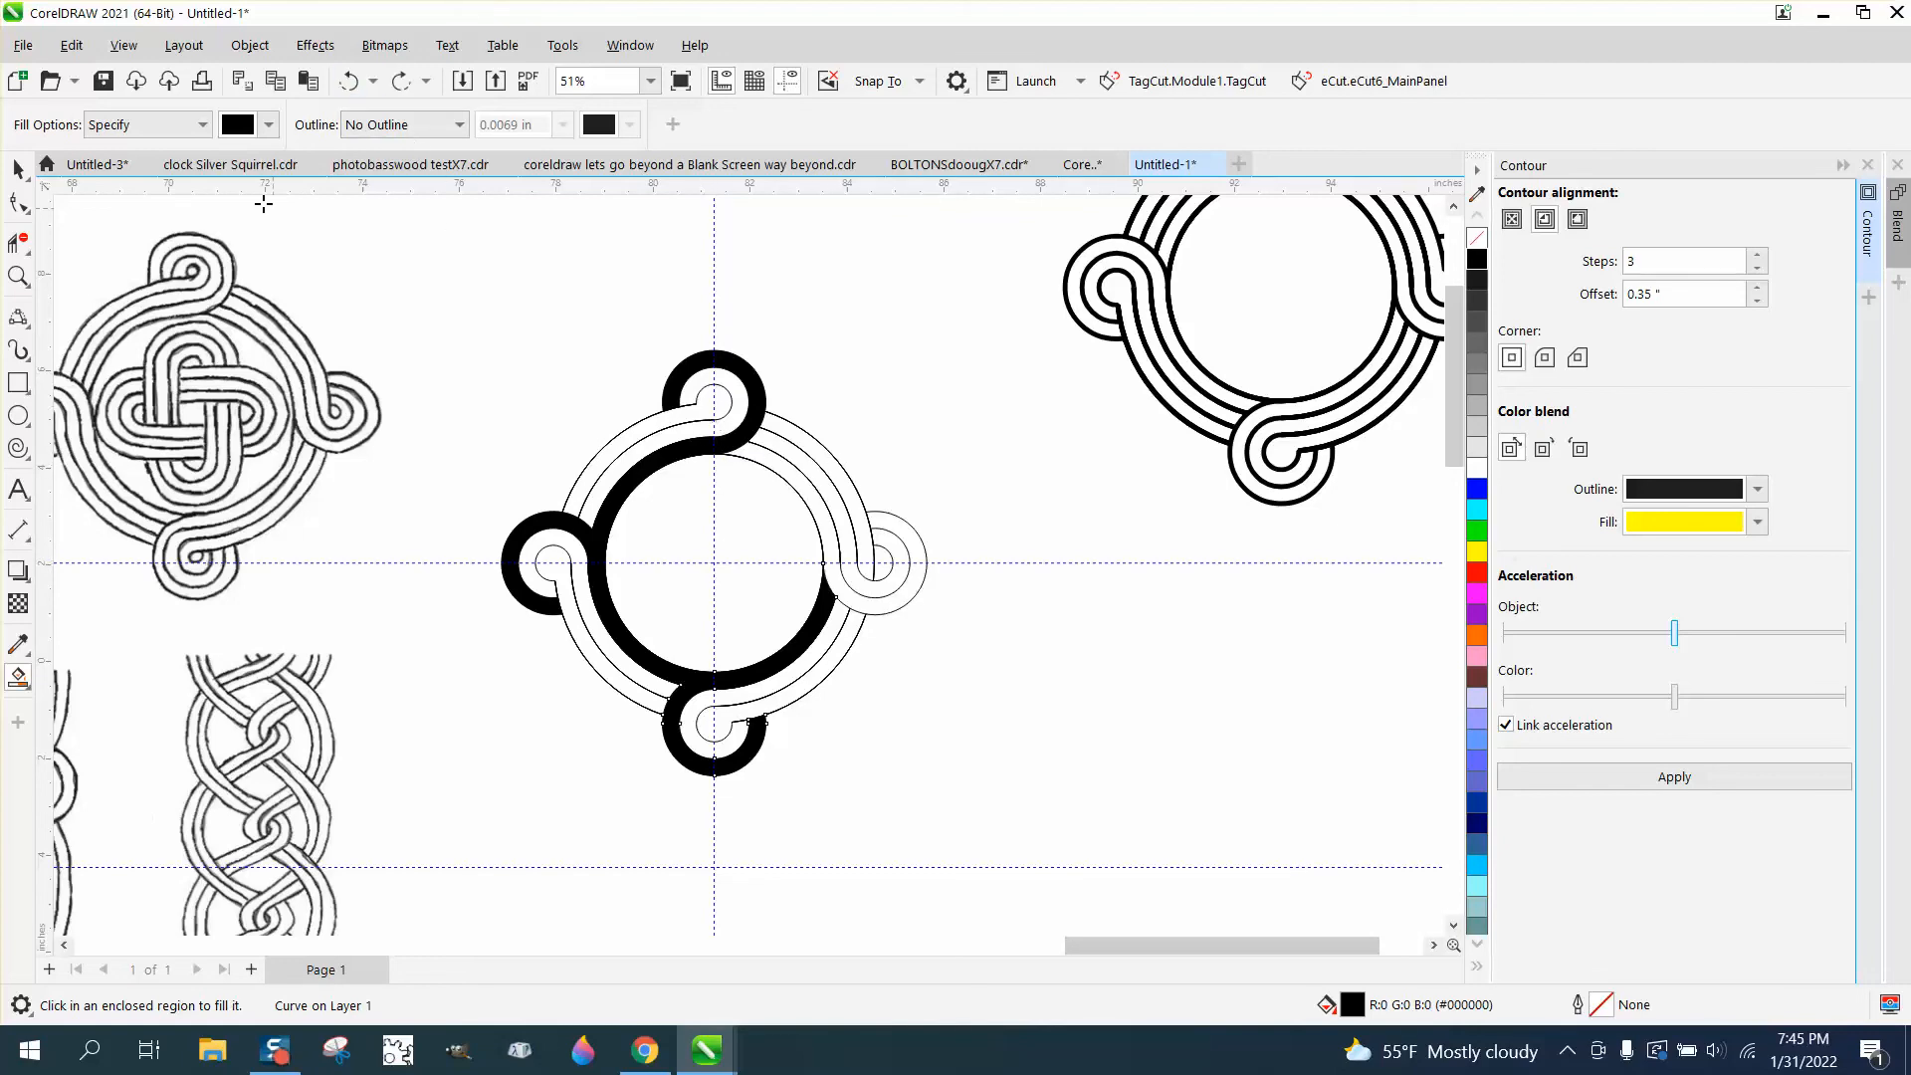
{"action": "left_click", "coordinate": [268, 125]}
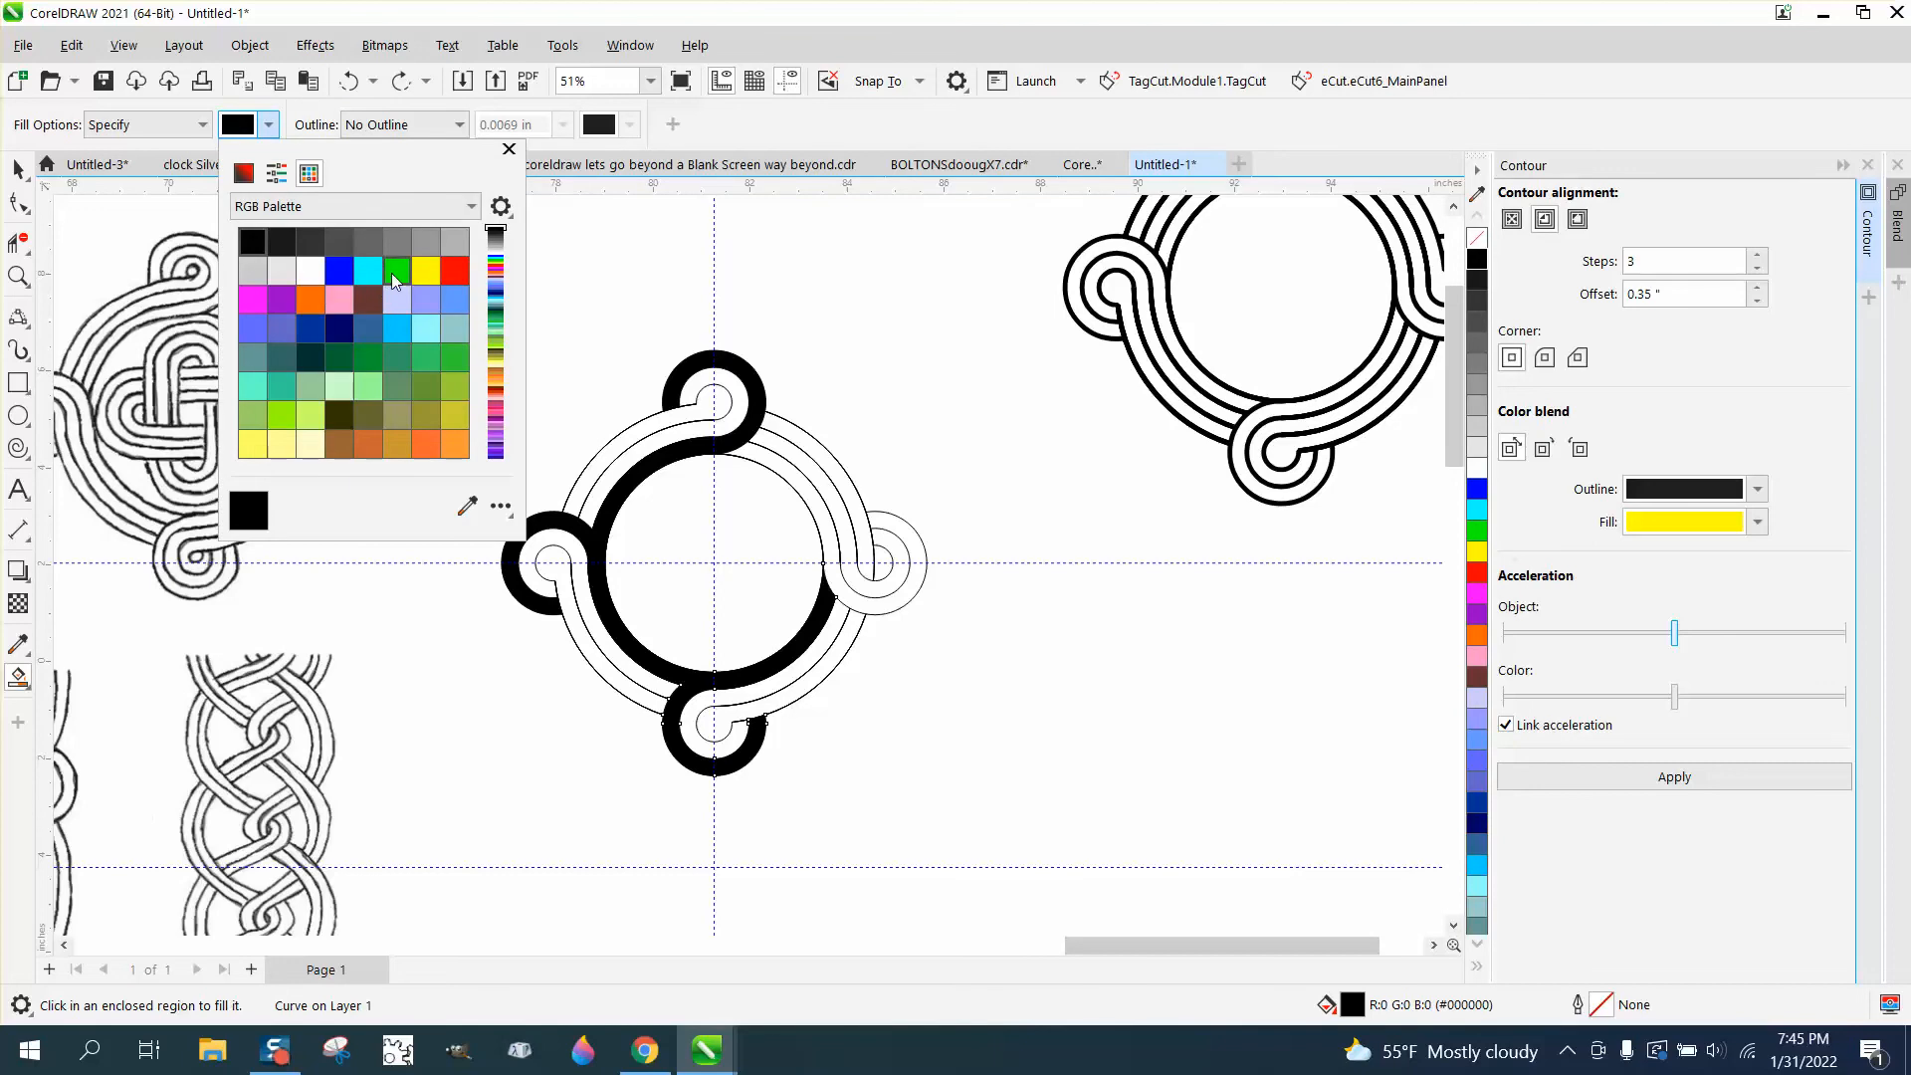
{"action": "left_click", "coordinate": [341, 273]}
{"action": "left_click", "coordinate": [861, 602]}
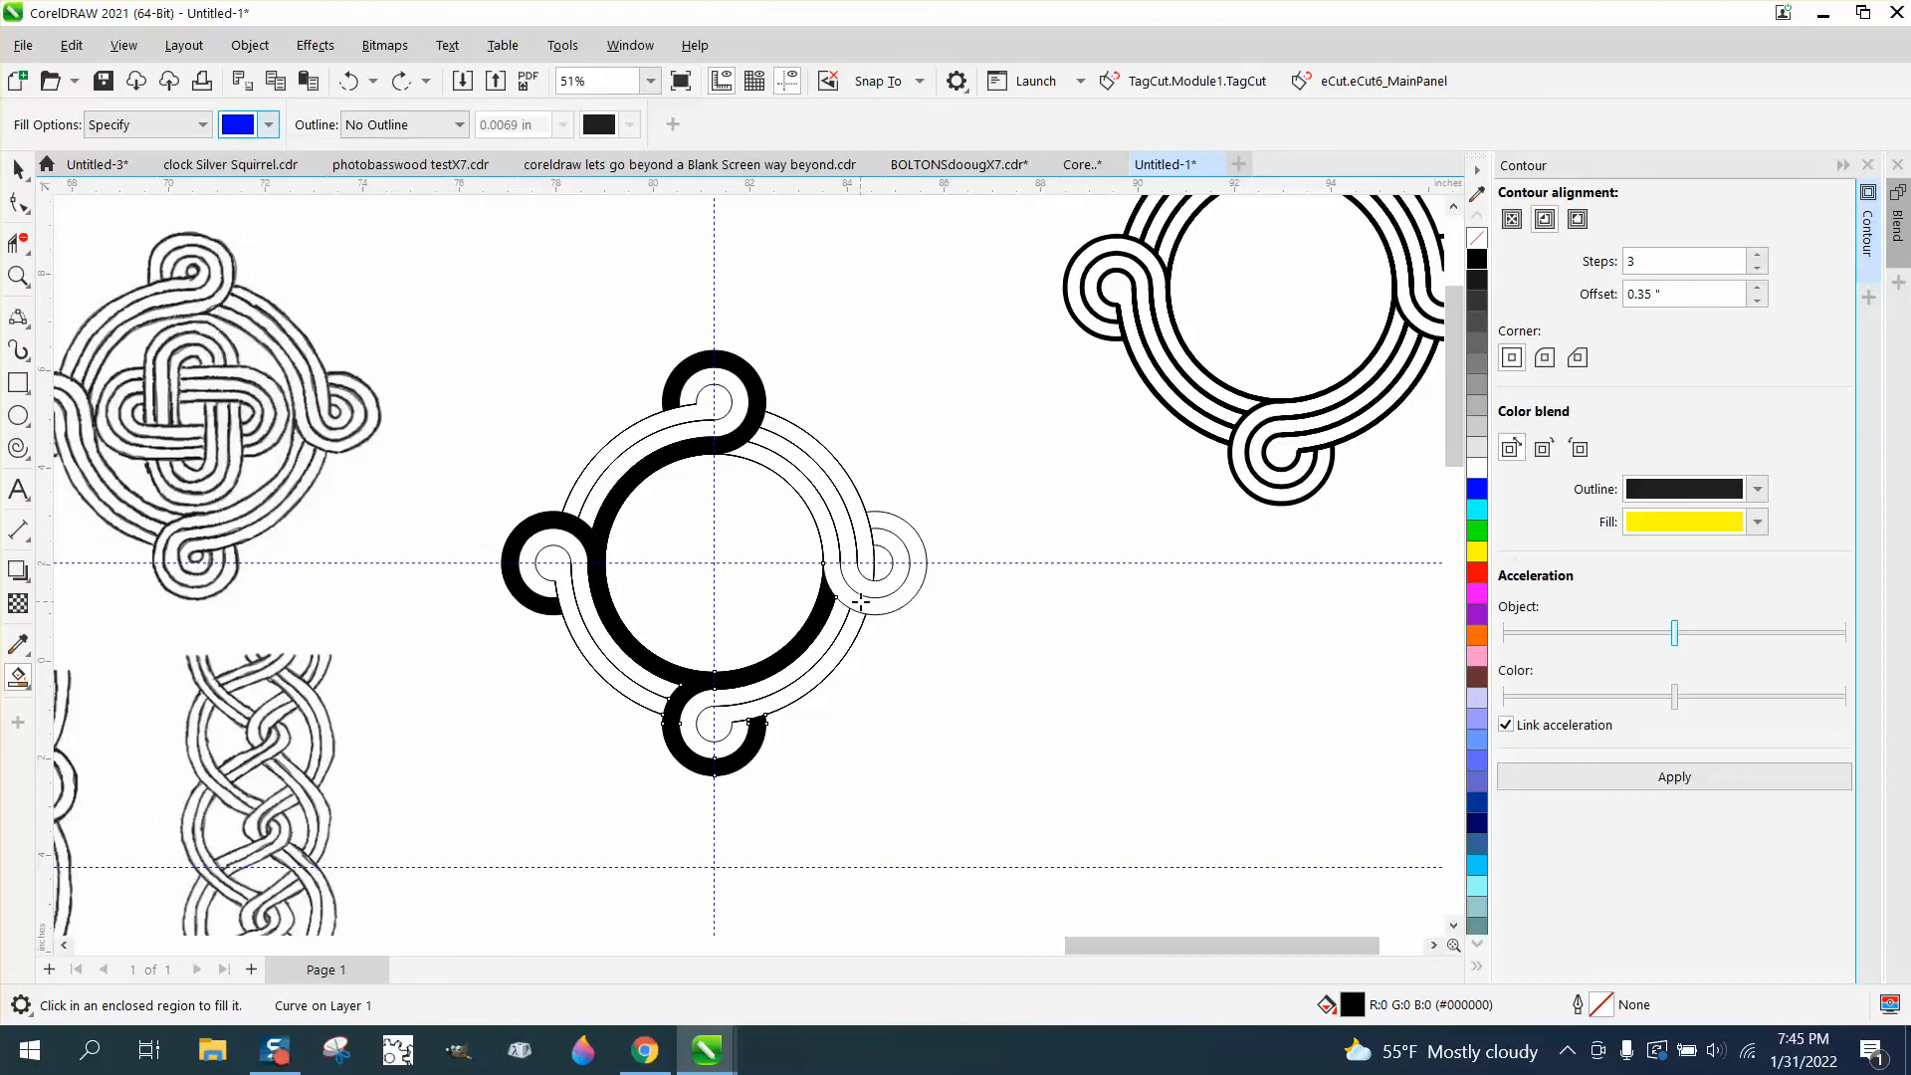
{"action": "left_click", "coordinate": [861, 602]}
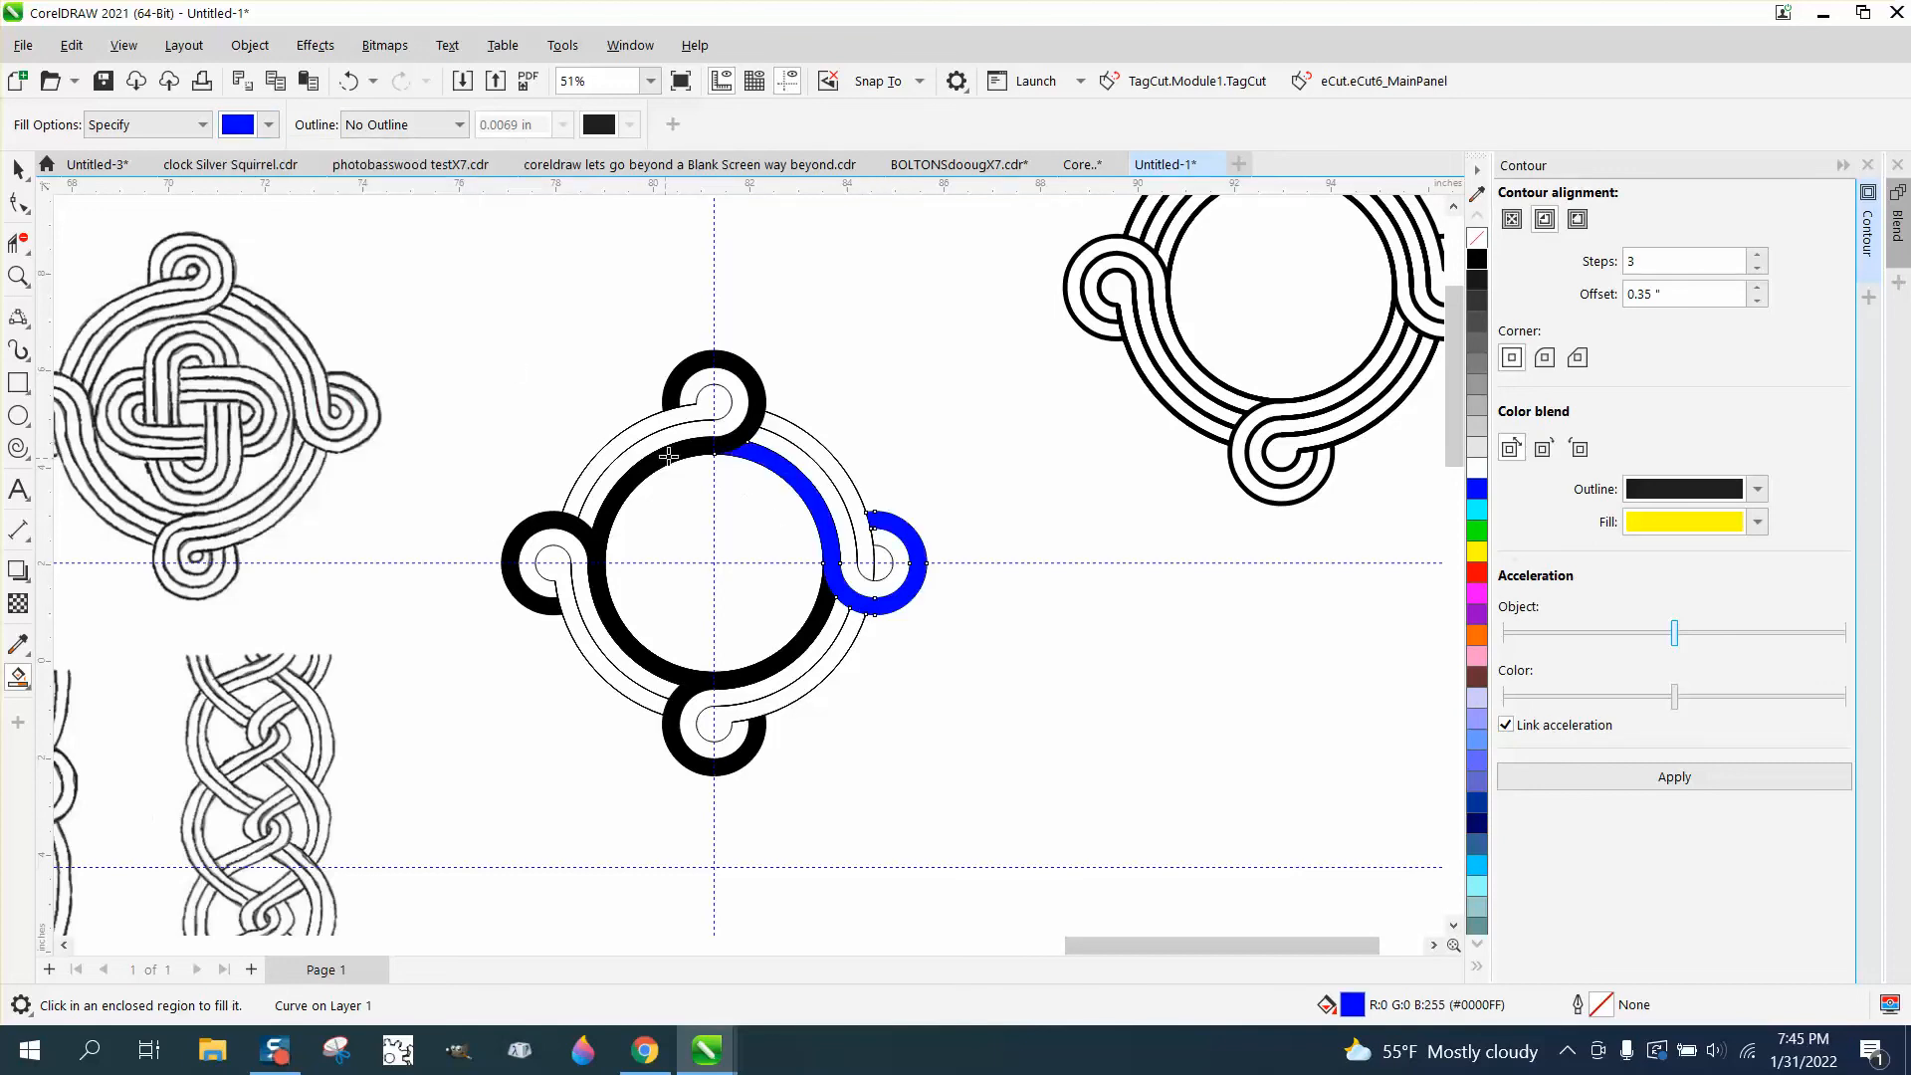
{"action": "left_click", "coordinate": [348, 81]}
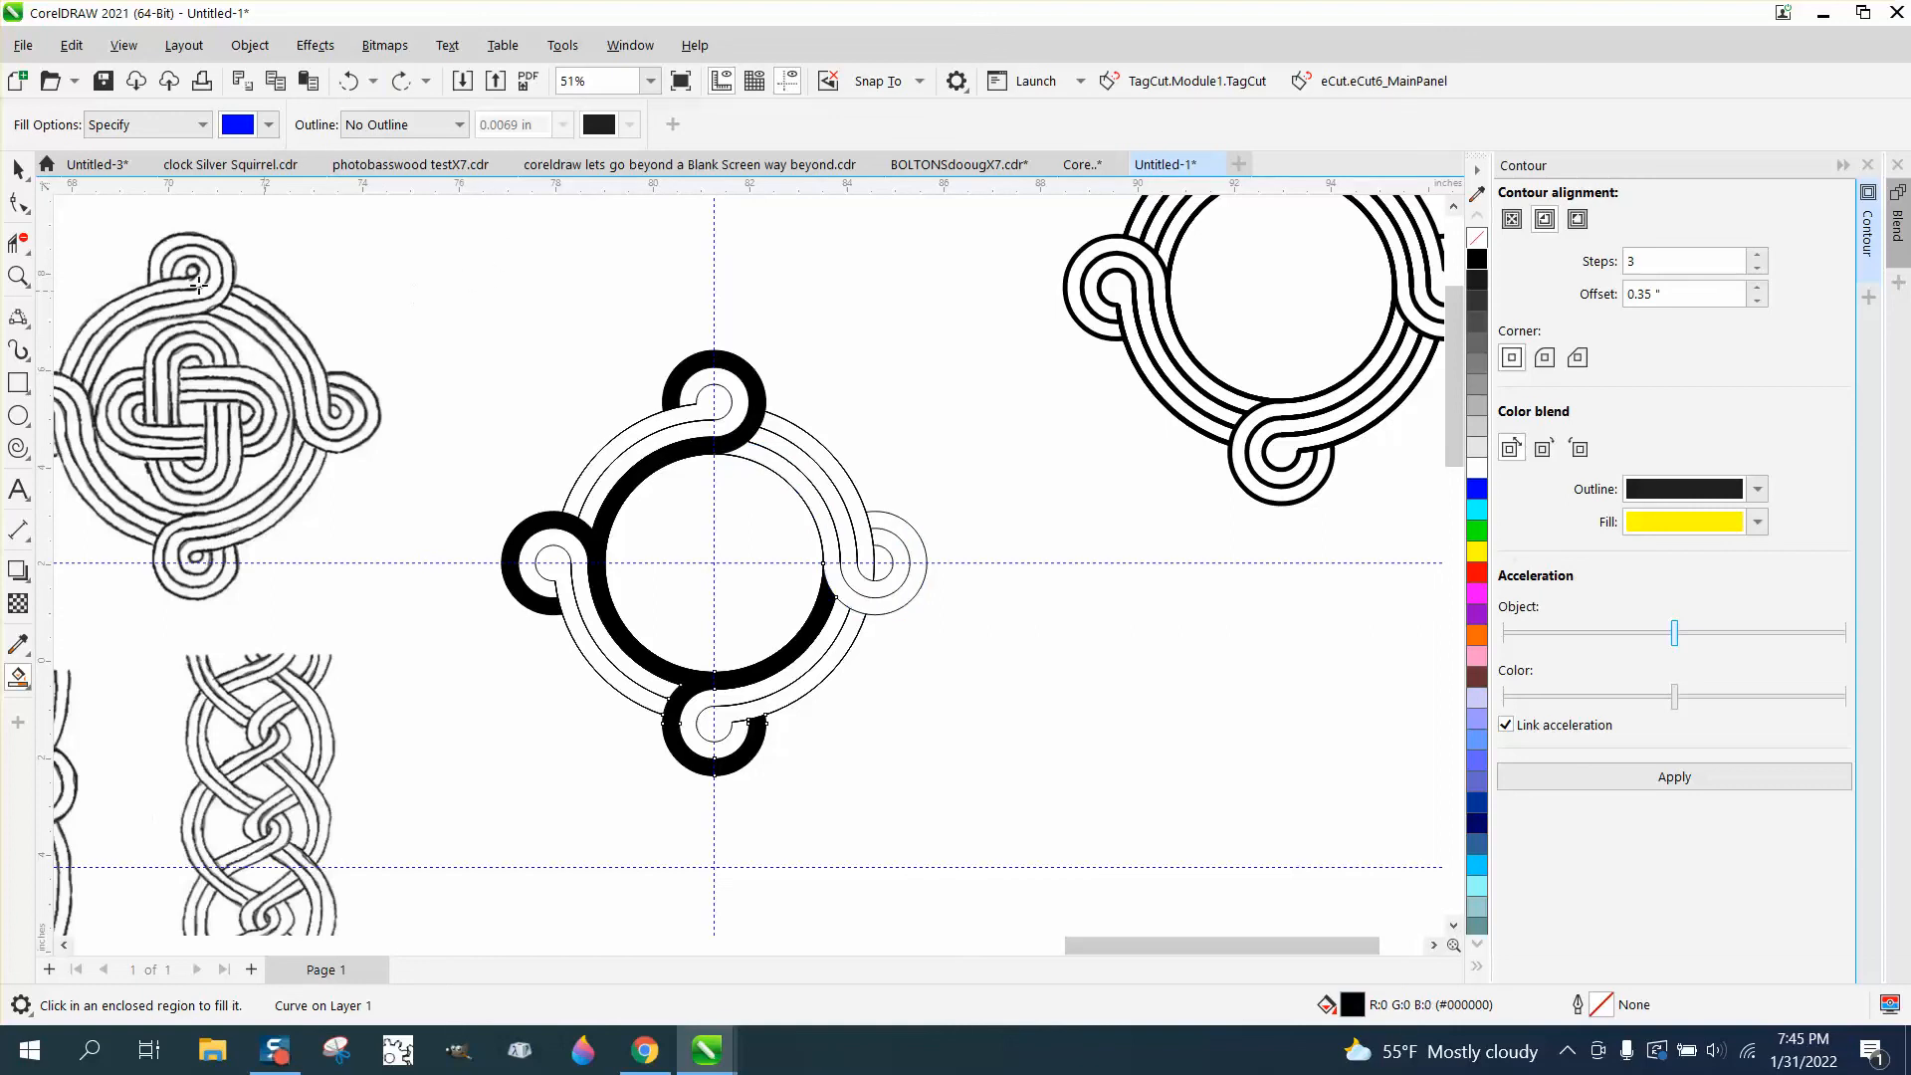